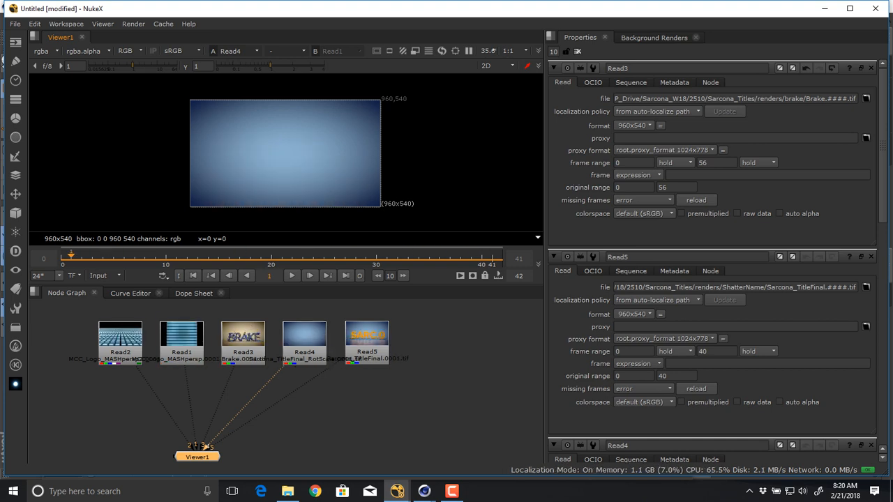
- Use Calculator to multiply 90 by 8 and divide the result by 60, and close it
key(super)
text(calc)
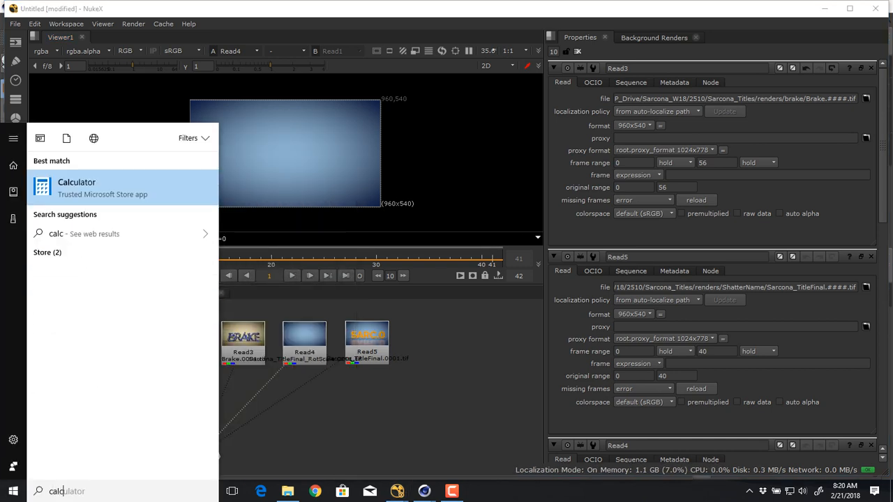
key(Return)
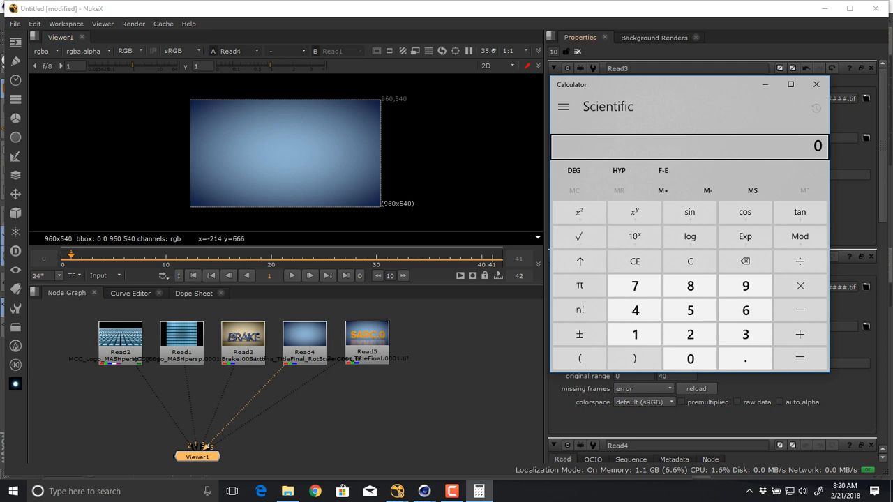
drag(663, 85, 476, 54)
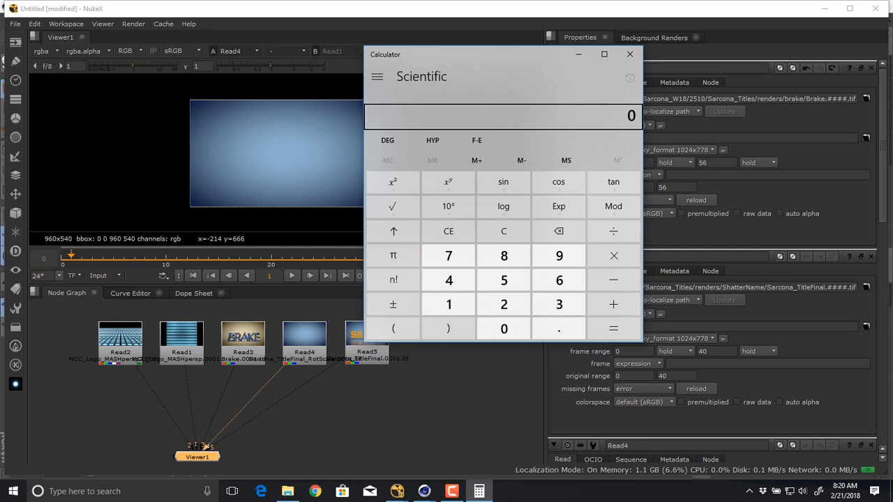
text(90)
text(*)
text(8)
key(Return)
text(/60)
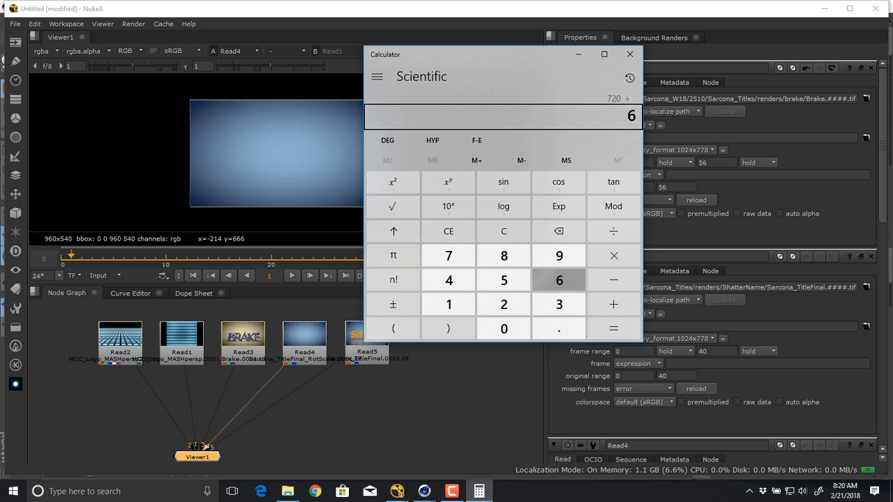
key(Return)
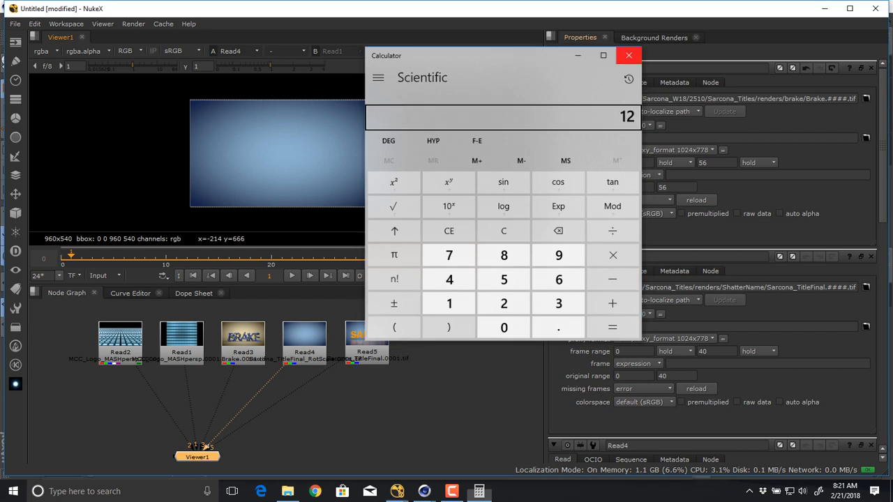
click(630, 53)
- Switch to File Explorer and try to open the network share \\sr127-s17099\p$ from This PC
click(288, 492)
drag(384, 8, 314, 37)
click(315, 119)
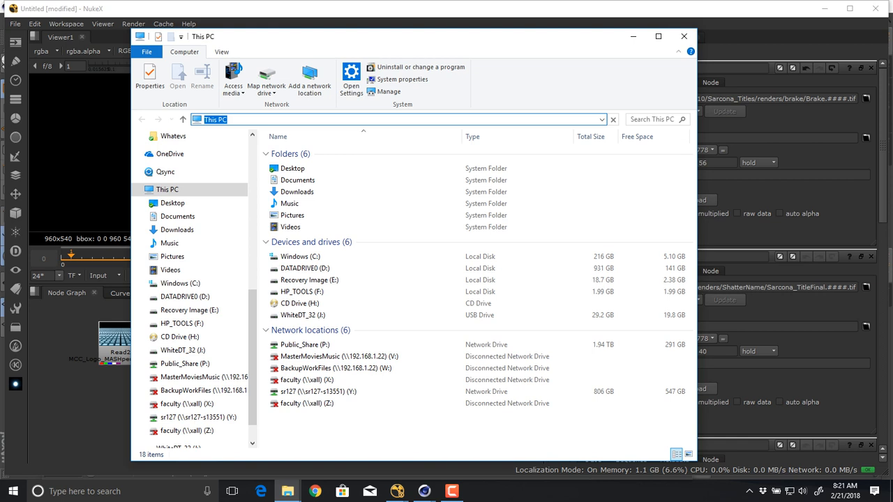
text(\\)
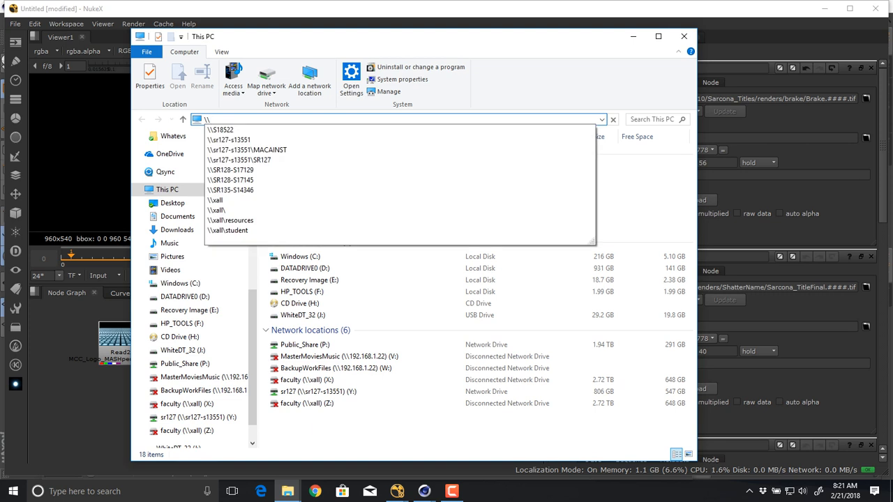
text(sr127)
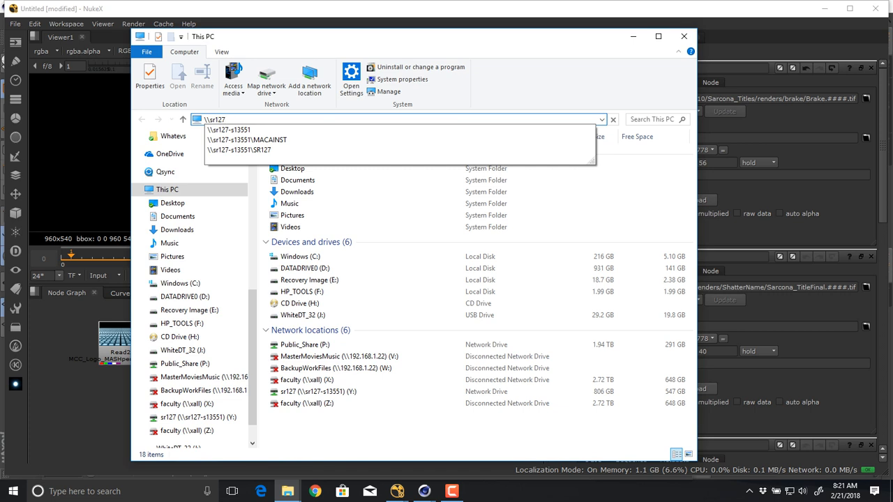
text(-s)
text(17099)
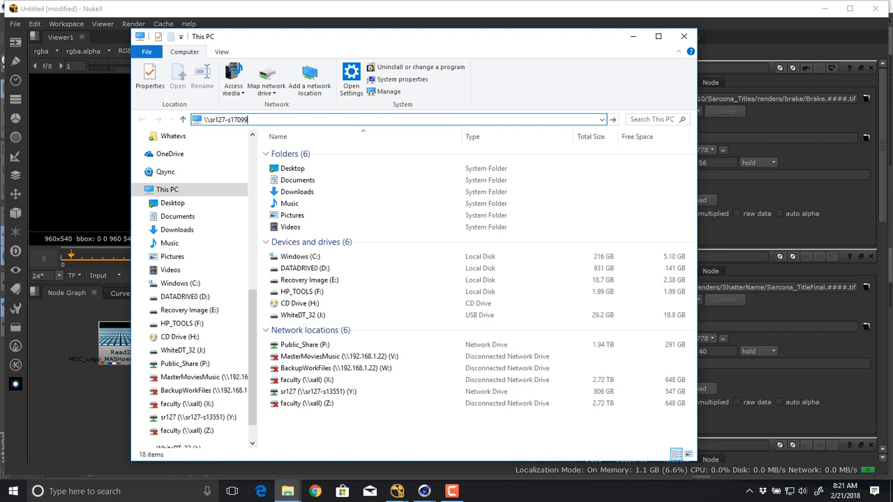
text(\)
text(p$)
key(Return)
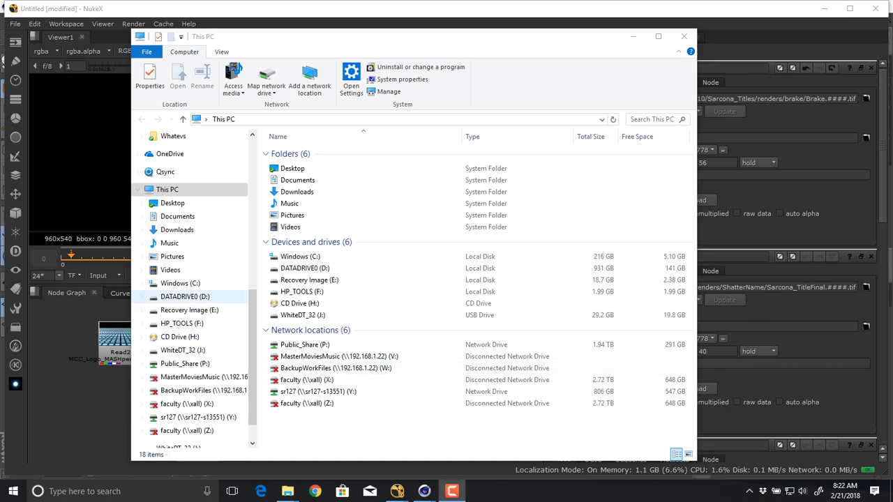
- Retry opening the network path \\sr127-s17099\p$ to check its folders, and close the File Explorer window
click(251, 37)
click(314, 119)
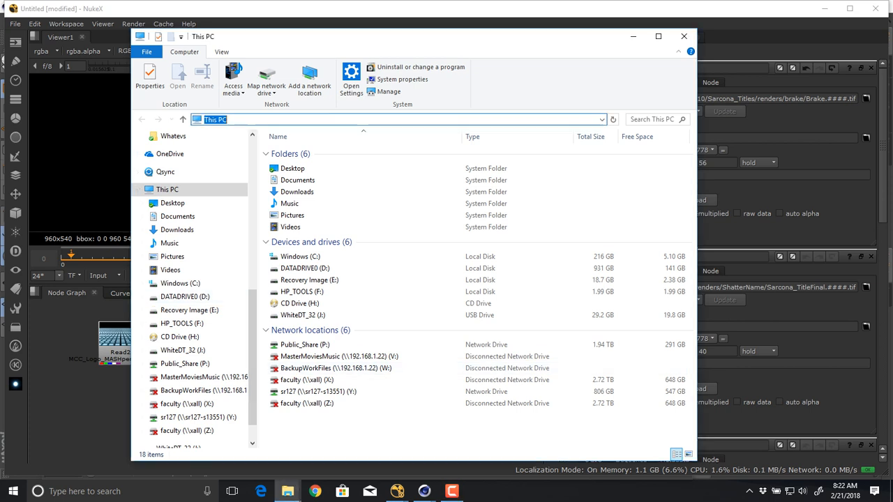
text(\sr127)
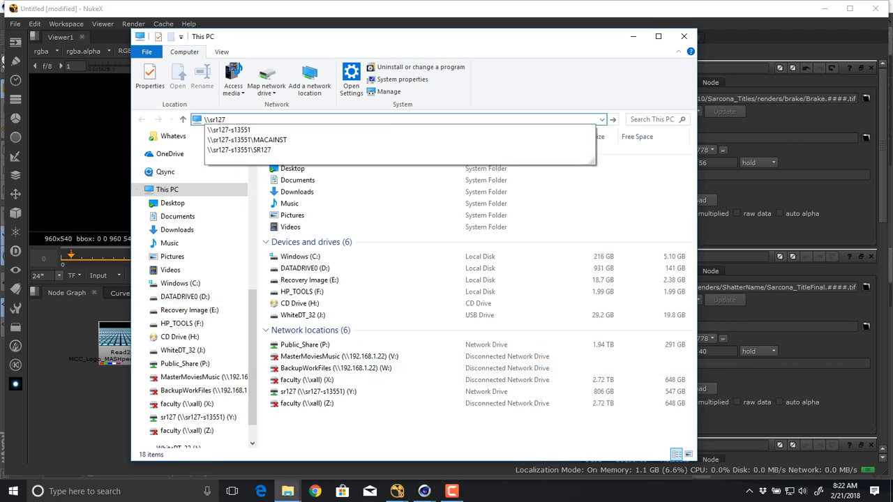
text(-s17009)
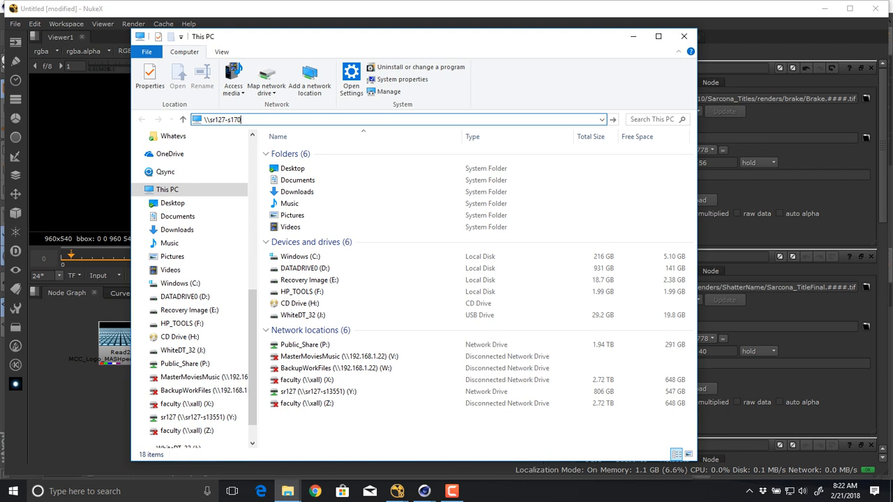
key(BackSpace)
key(BackSpace)
text(99)
text(\p$)
key(Return)
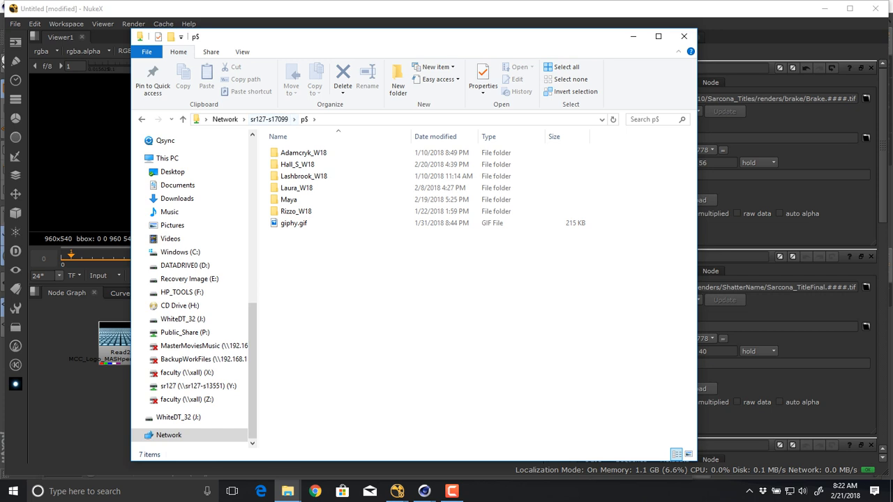
click(684, 36)
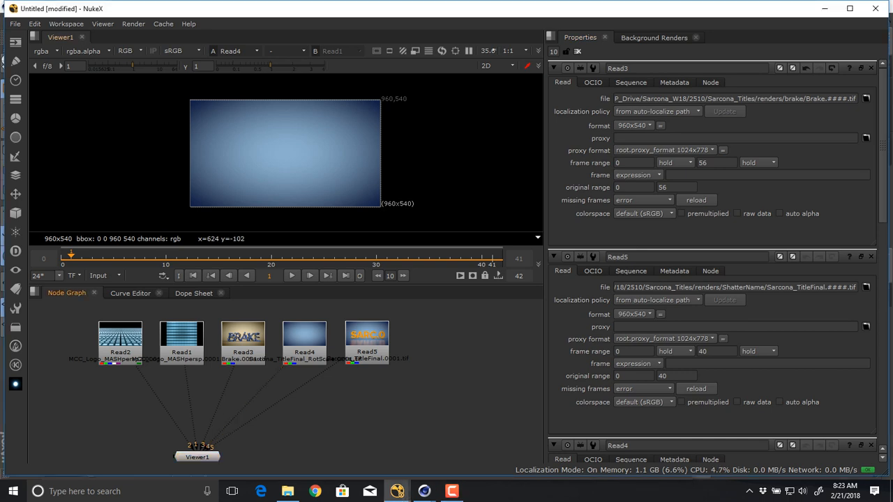
- Play the Read4 title sequence and spread the Read4 and Read5 nodes apart in the node graph
key(l)
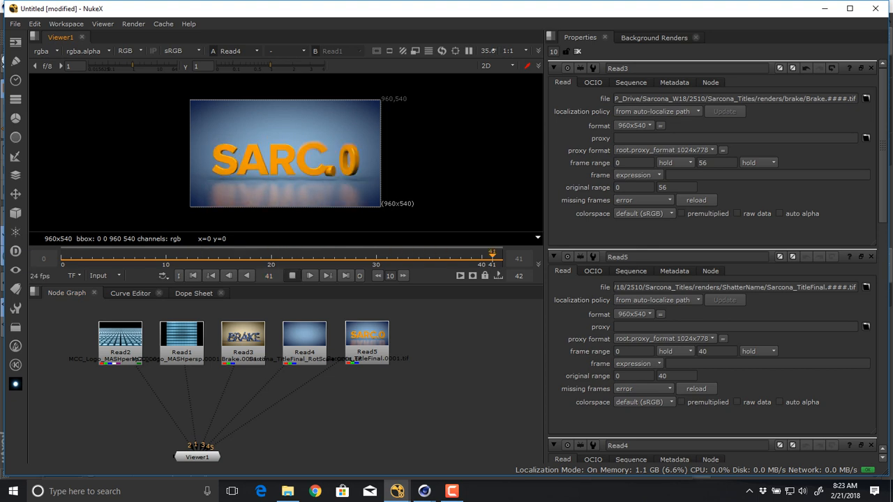
mouse_move(305, 349)
mouse_down()
mouse_move(303, 331)
mouse_move(310, 343)
mouse_up()
drag(367, 349, 379, 364)
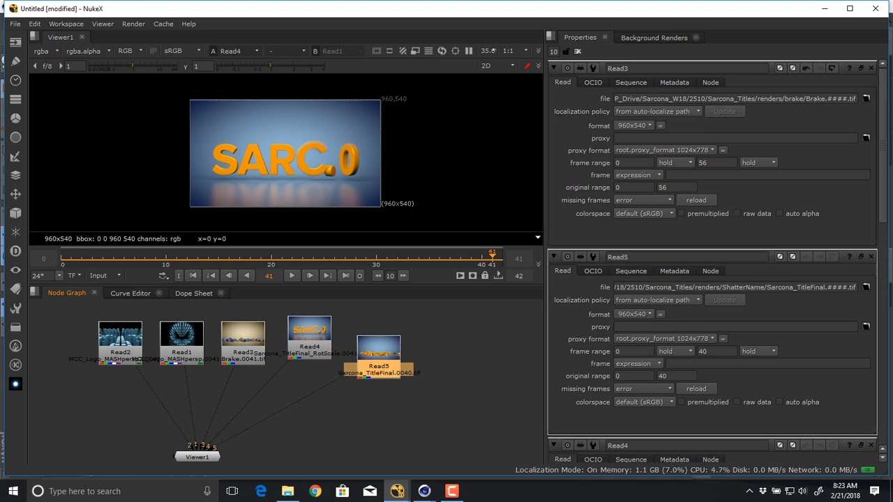
- Show Read5 in the viewer, play its shattering title from frame 0, scrub through it and return to the first frame
click(213, 448)
click(193, 276)
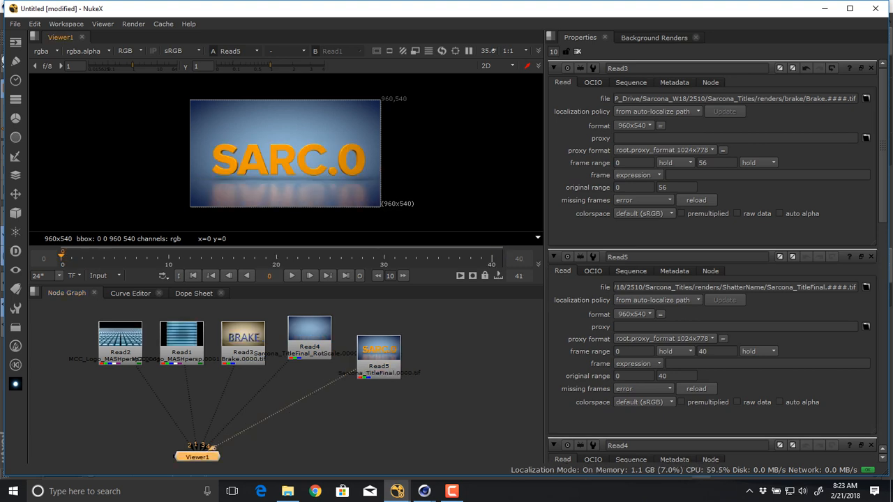
key(l)
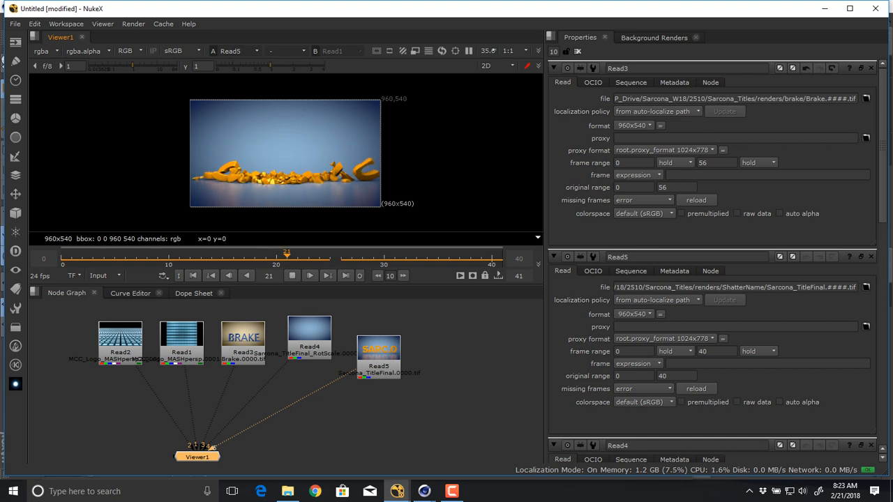
click(243, 344)
drag(407, 258, 83, 257)
click(193, 276)
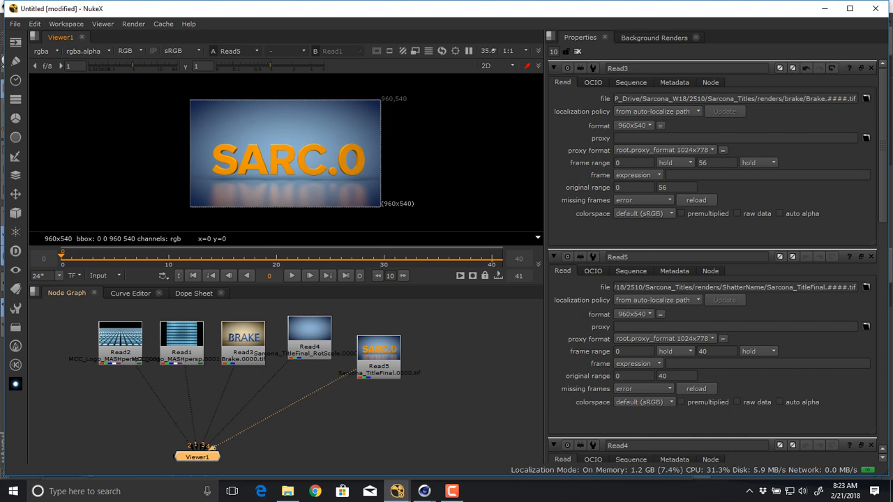
- Show the Read3 BRAKE sequence in an enlarged viewer, play it and return to frame 0
click(243, 355)
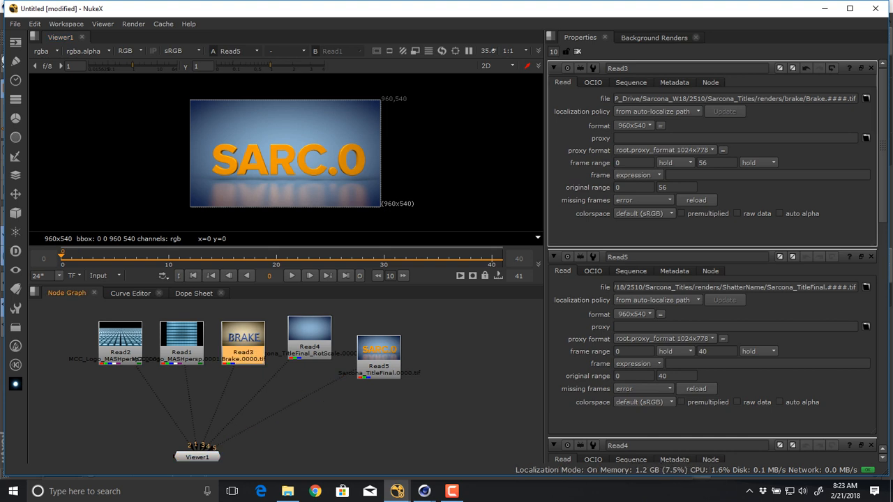
click(202, 446)
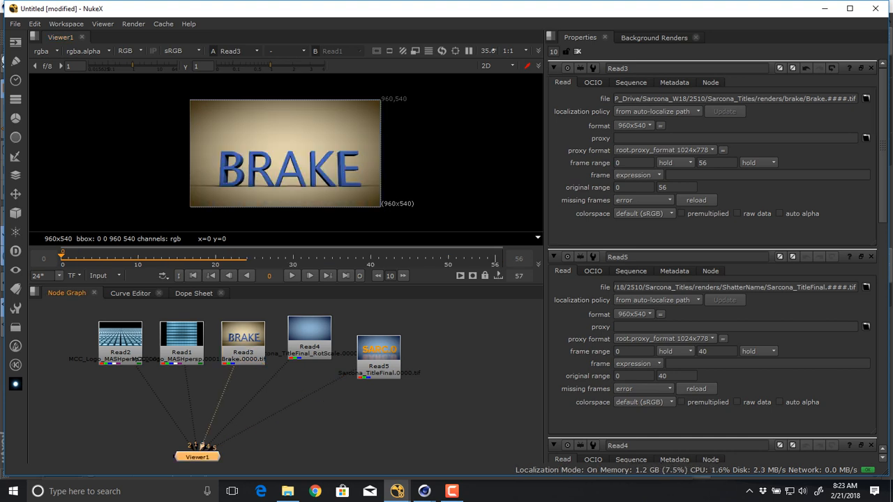
click(292, 276)
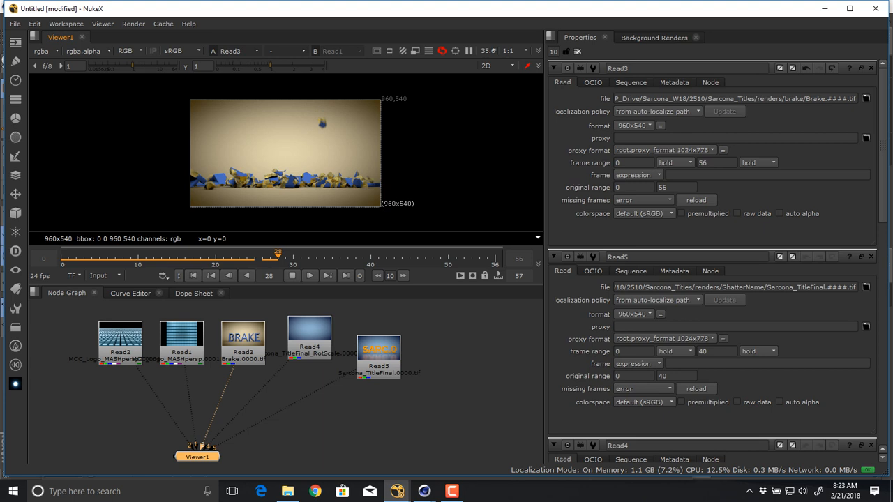
drag(292, 285, 291, 288)
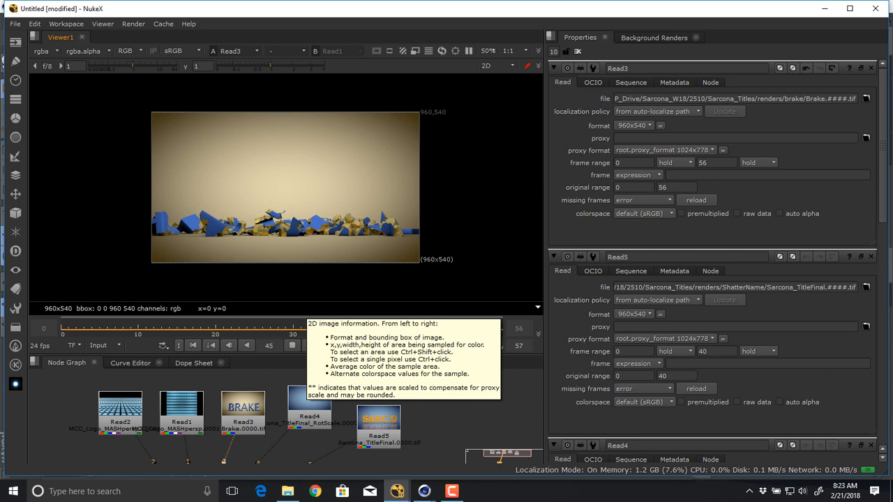
click(292, 345)
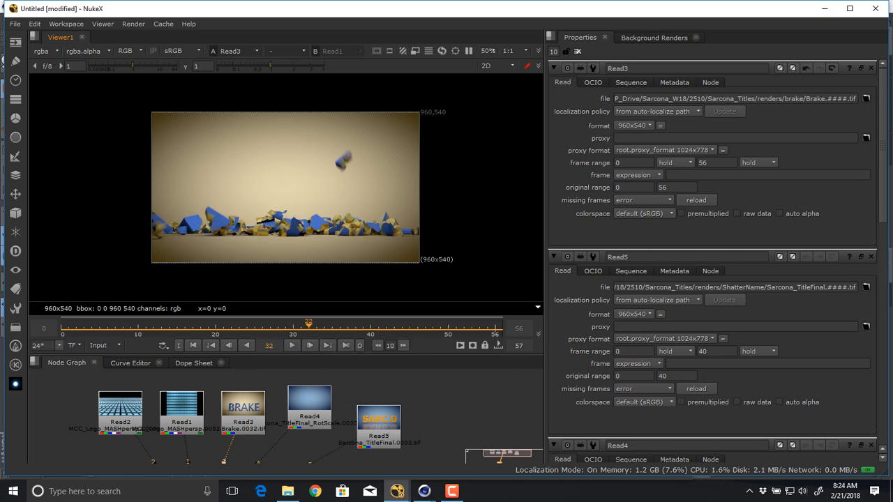
click(193, 346)
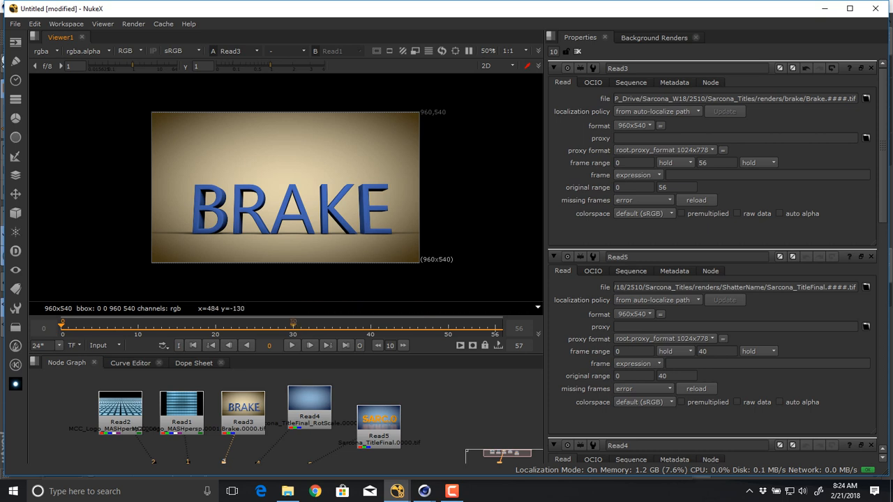
middle_drag(287, 232, 291, 231)
scroll(291, 231, up, 1)
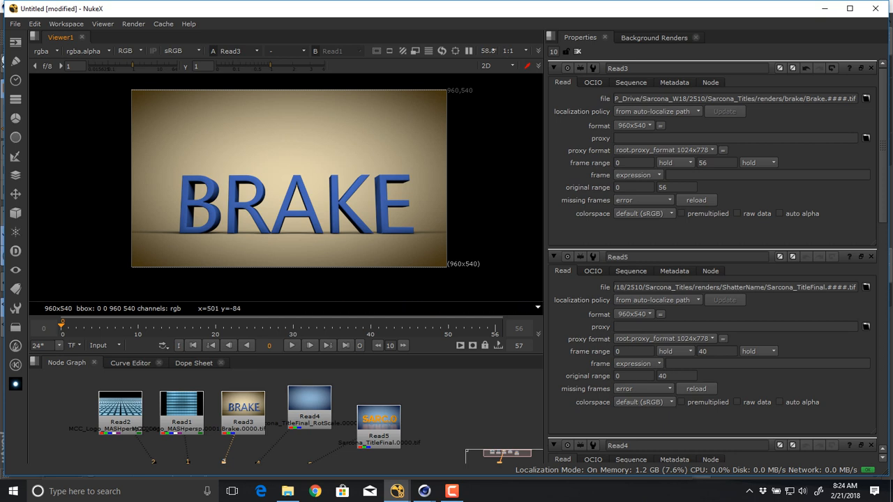
- Move the Read3, Read4 and Read5 nodes together away from Read1 and Read2 in the node graph
middle_drag(229, 449, 276, 441)
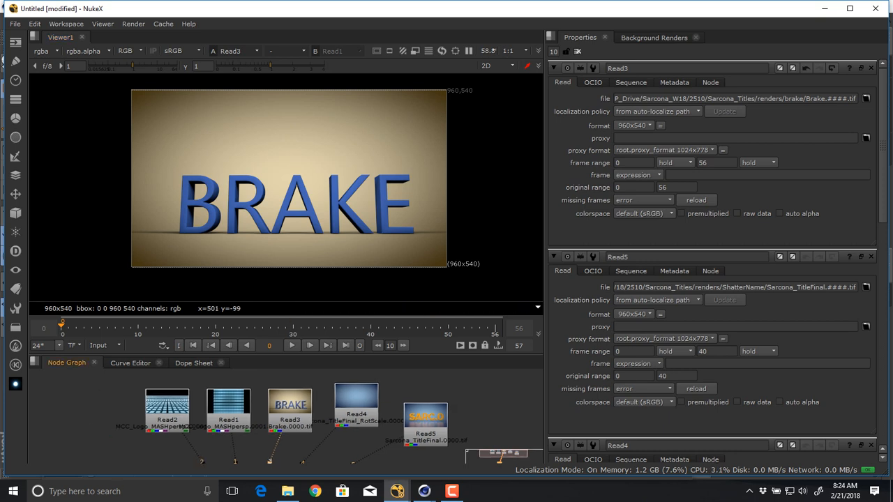
drag(259, 373, 434, 447)
middle_drag(419, 447, 464, 448)
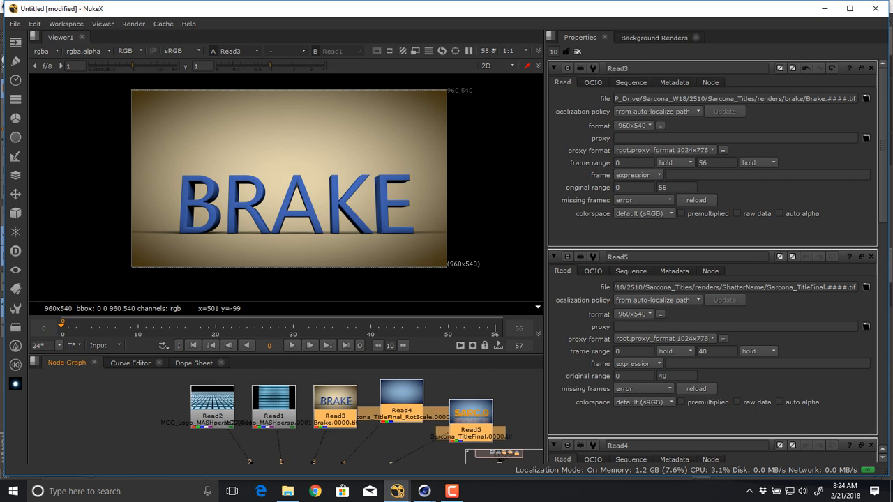
drag(403, 411, 478, 406)
middle_drag(477, 419, 348, 429)
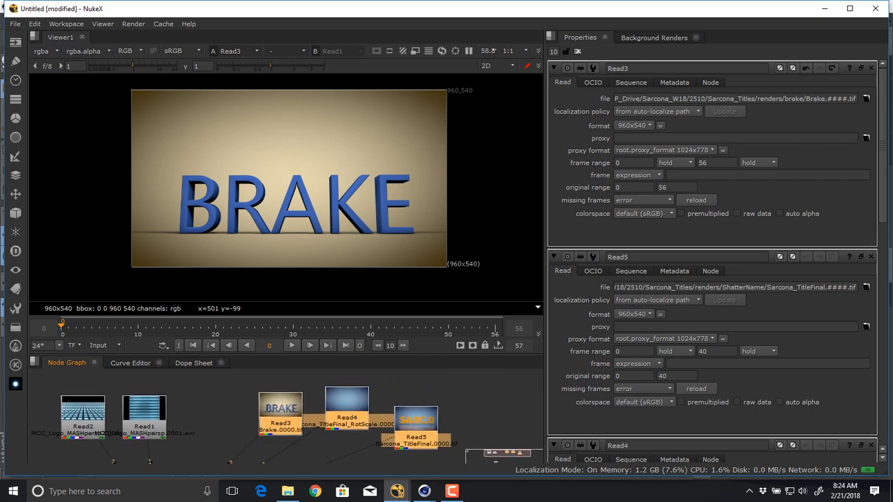
click(243, 397)
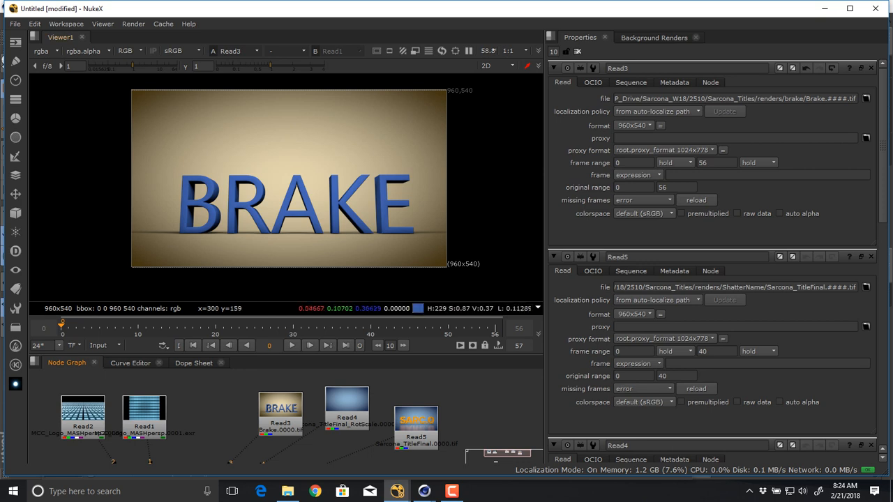
- Show Read1 in the viewer, play the logo animation and examine its frame 56 at 100% zoom
middle_drag(165, 423, 275, 395)
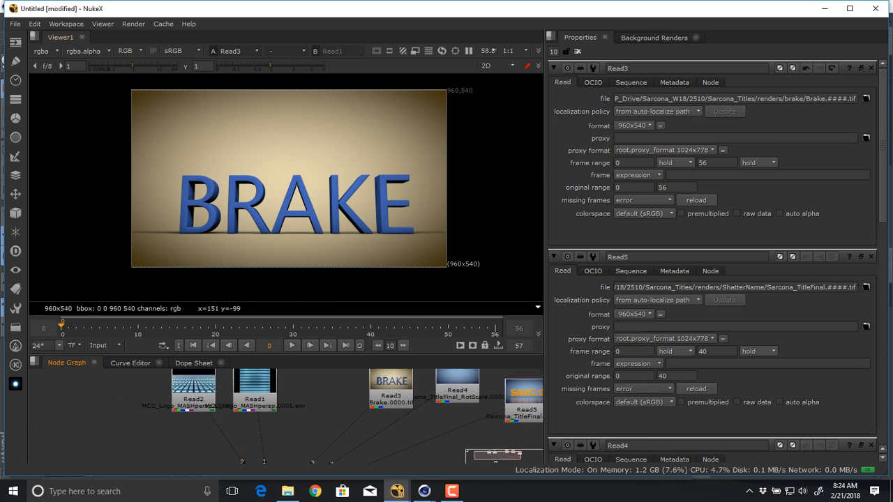
click(255, 403)
key(1)
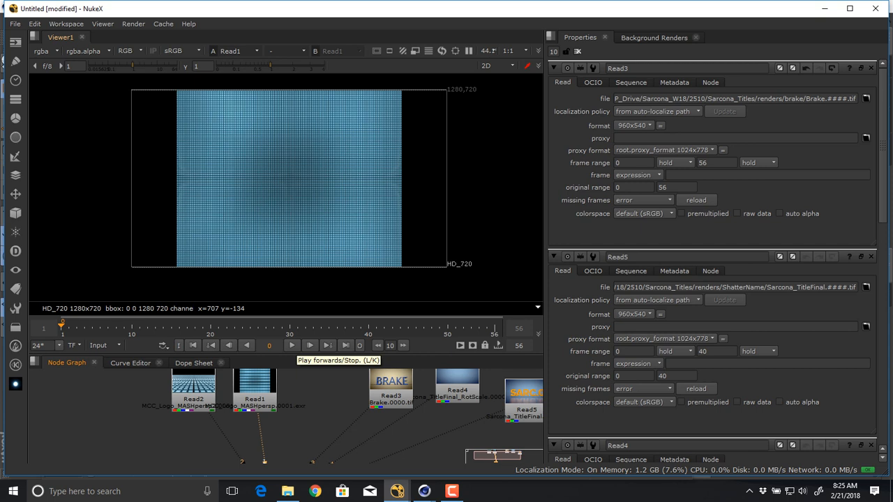
click(292, 345)
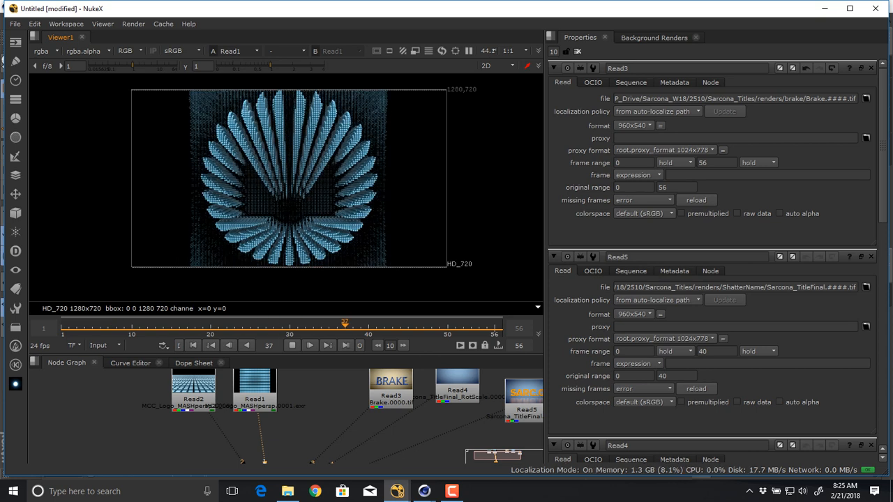
click(292, 345)
drag(307, 325, 495, 326)
scroll(326, 185, up, 1)
scroll(327, 183, up, 10)
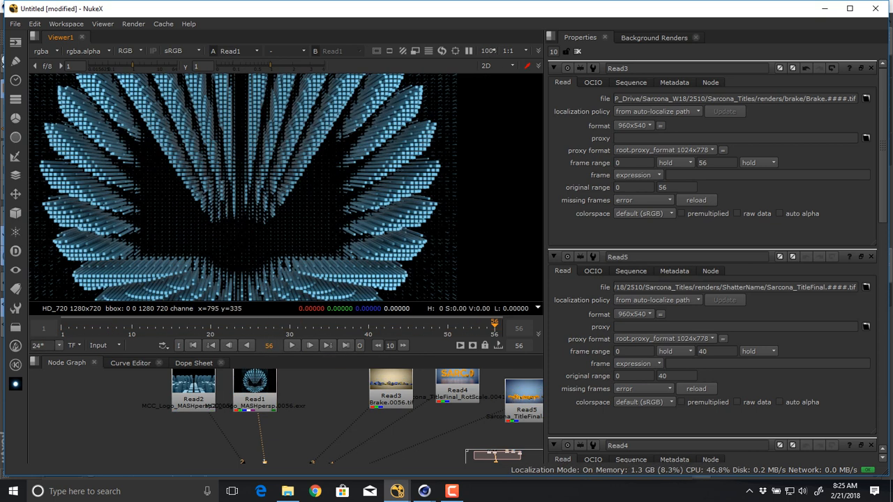
- Examine the block detail and full composition of the Read1 logo at frame 56, zooming in up to 480%
scroll(328, 183, up, 2)
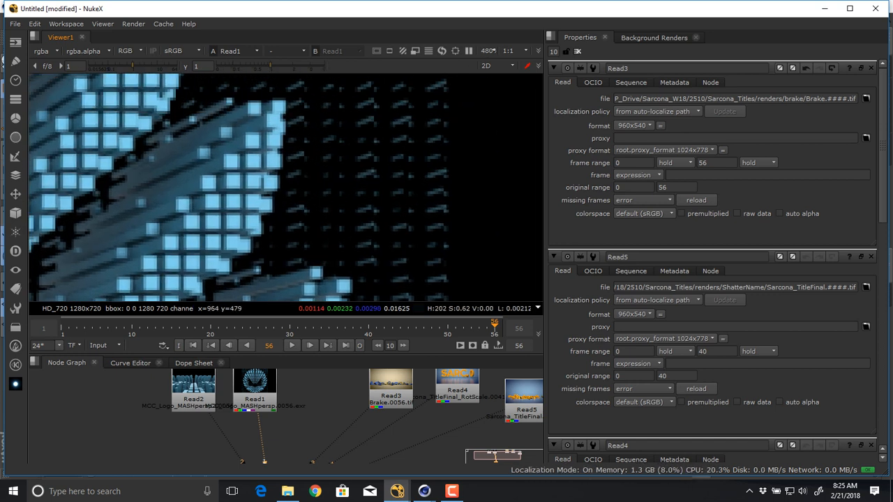
middle_drag(203, 220, 383, 167)
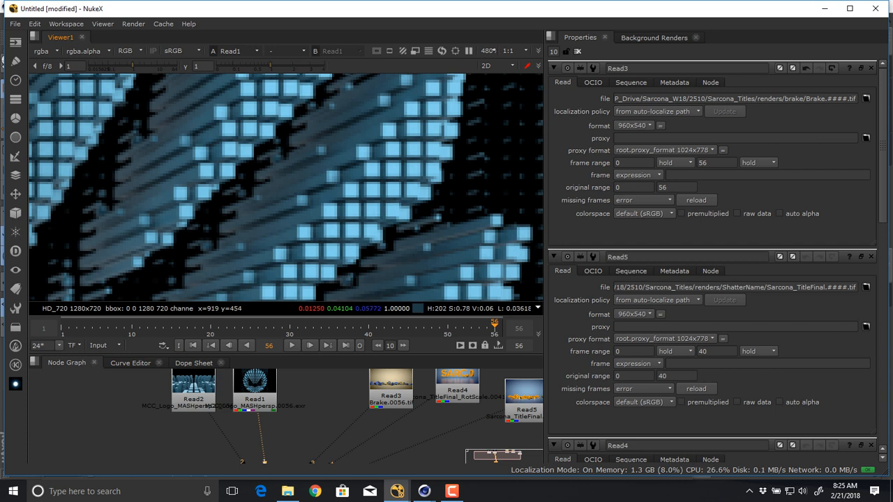
scroll(357, 187, down, 5)
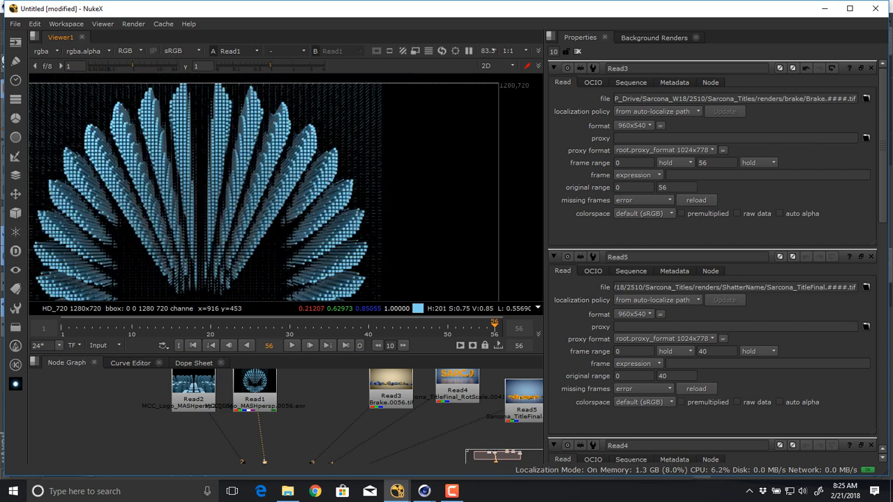
scroll(286, 239, down, 3)
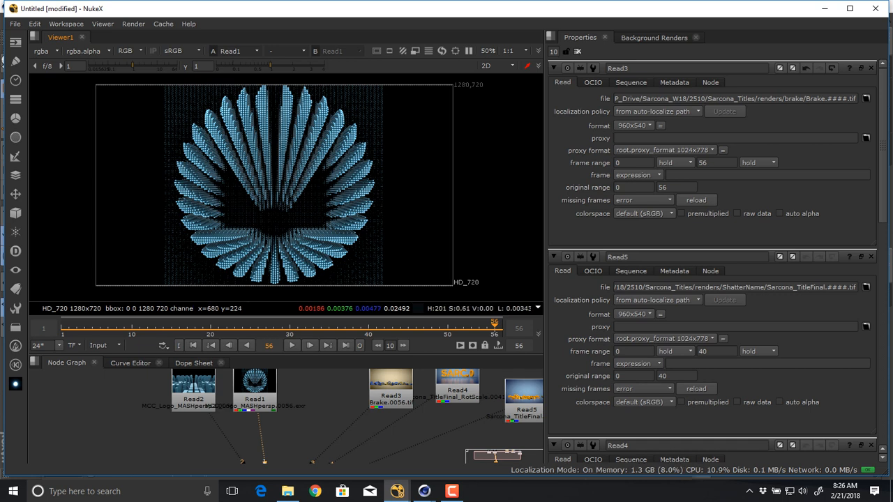
scroll(279, 199, up, 2)
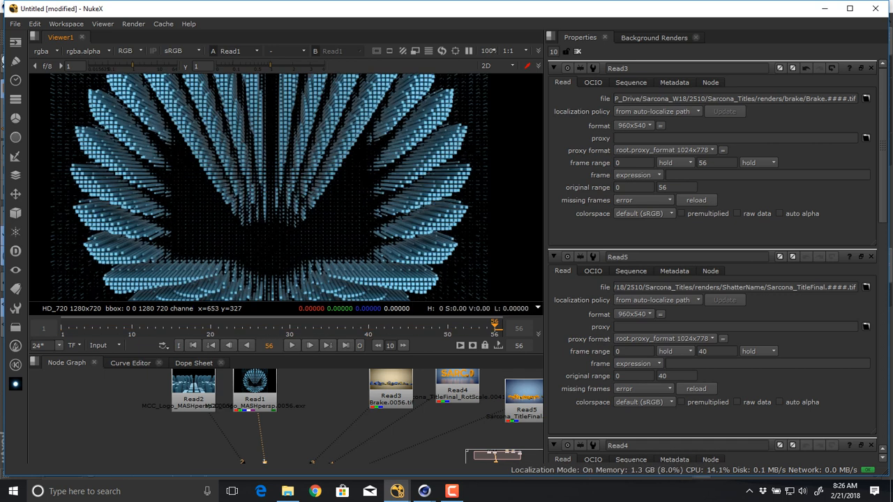
scroll(278, 194, up, 2)
middle_drag(276, 159, 275, 191)
scroll(275, 190, down, 2)
scroll(280, 187, down, 1)
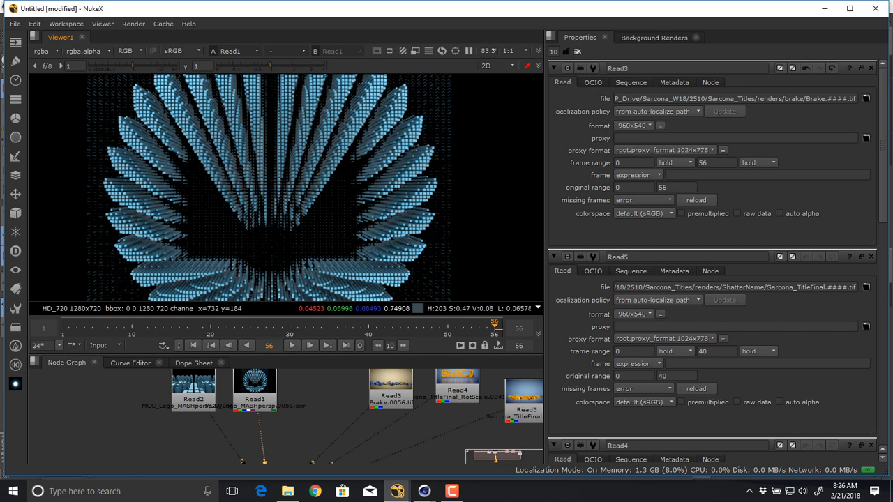
- Go to frame 48 of the Read1 logo animation and examine its extruded blocks up close
drag(466, 327, 431, 327)
scroll(411, 143, down, 2)
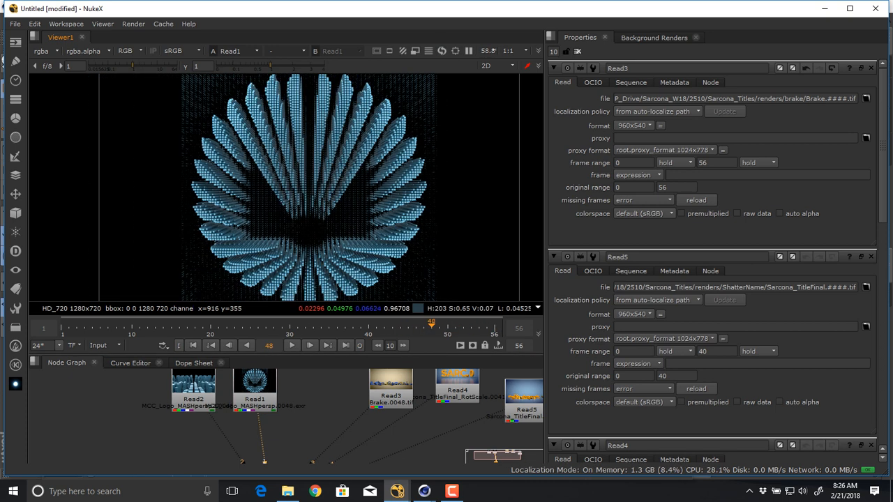
middle_drag(383, 210, 348, 249)
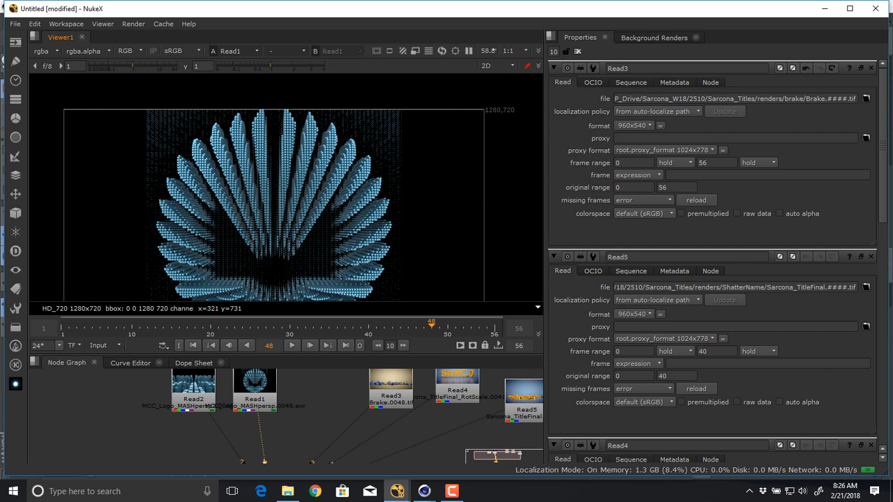
middle_drag(210, 253, 240, 181)
scroll(240, 181, up, 10)
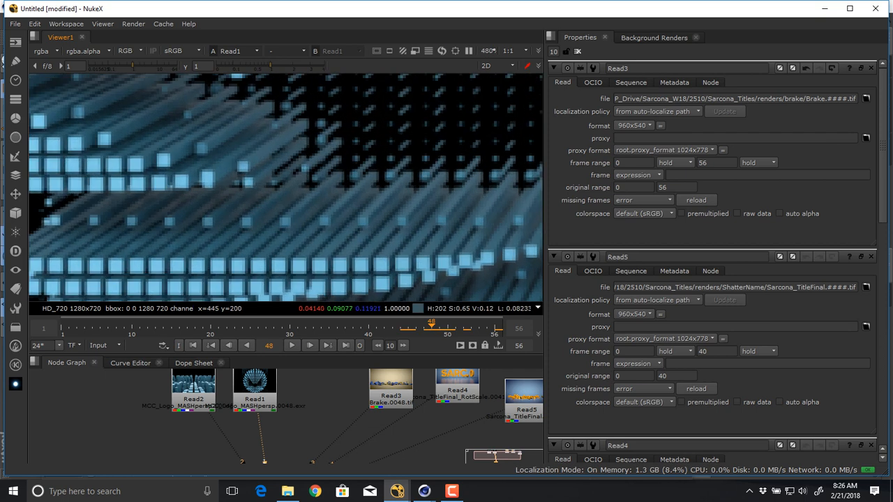
scroll(240, 181, down, 3)
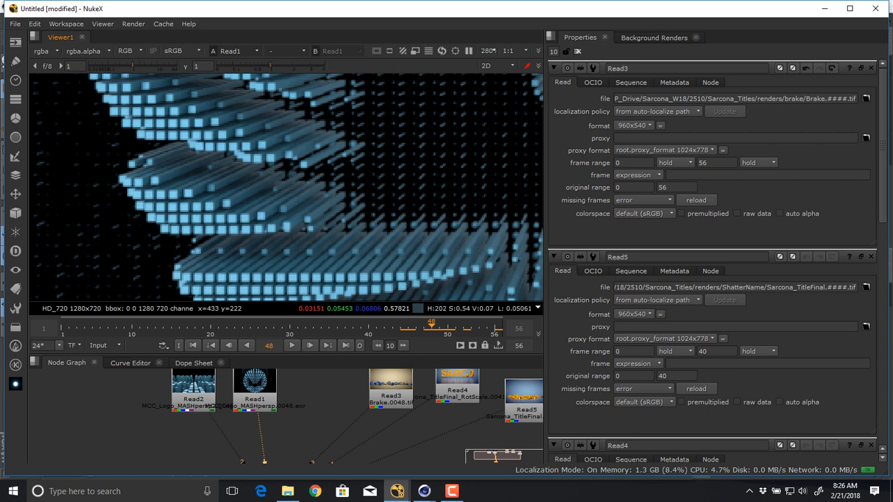
middle_drag(240, 174, 246, 278)
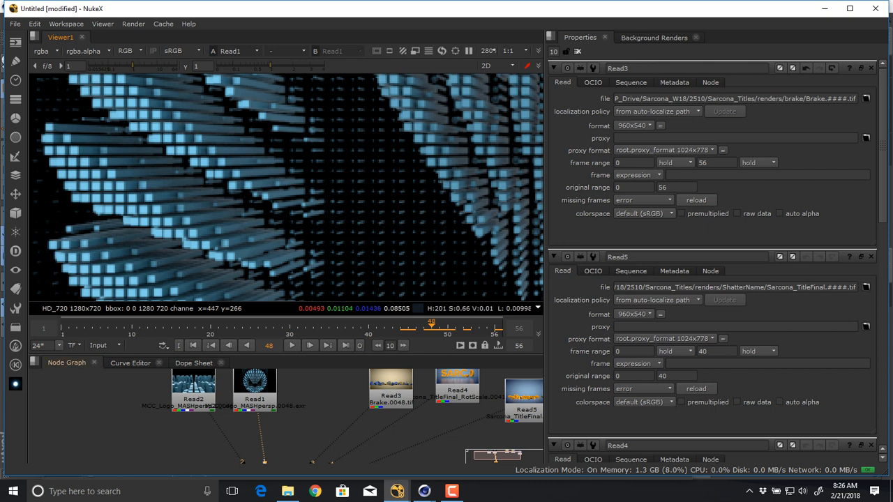
- Show Read2 in the viewer with its whole frame visible, play it from frame 1 and stop at frame 42
click(193, 400)
key(1)
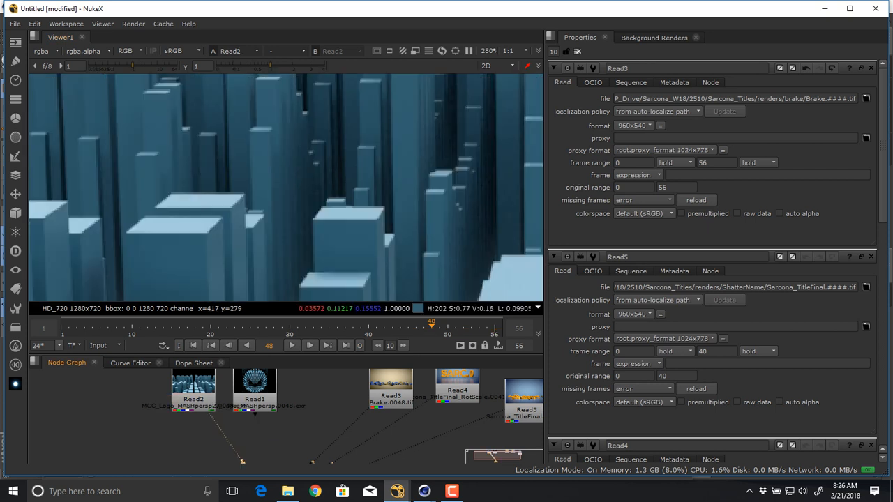
scroll(329, 260, down, 7)
middle_drag(323, 217, 248, 153)
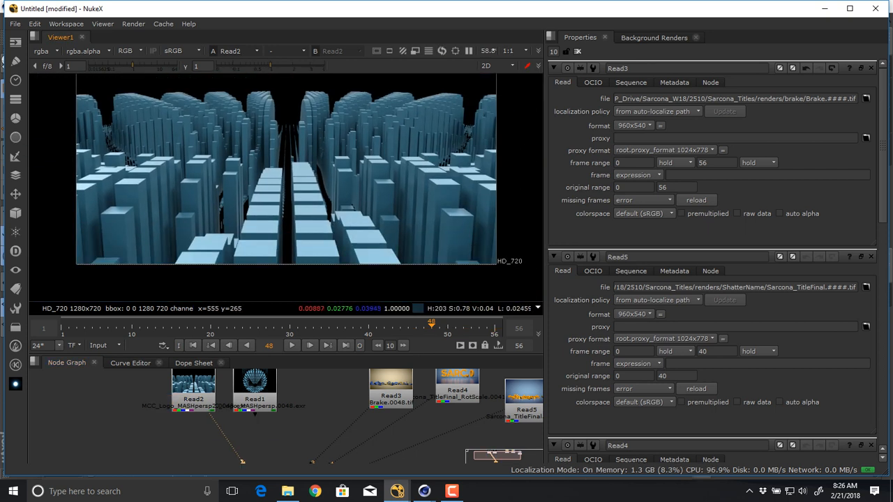
click(193, 346)
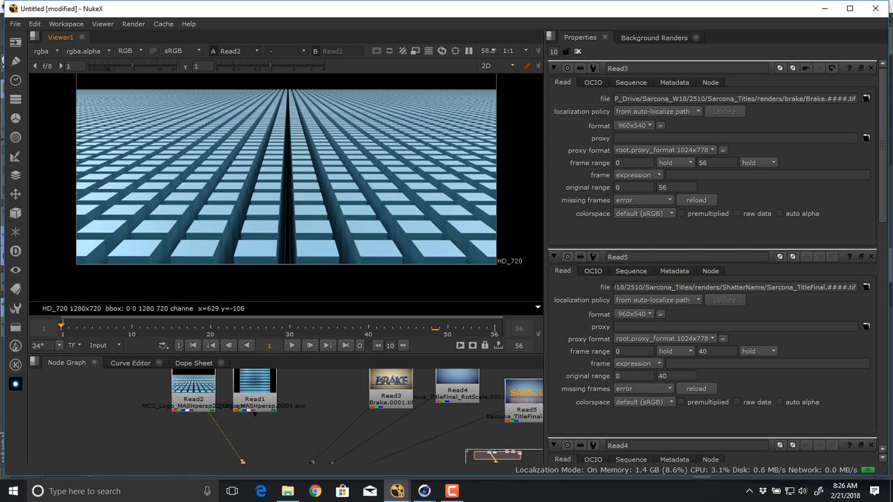
click(292, 345)
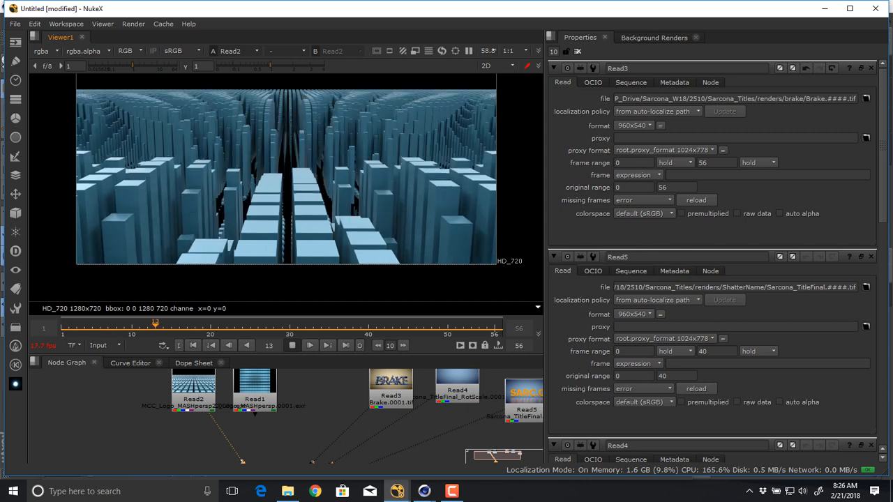
key(k)
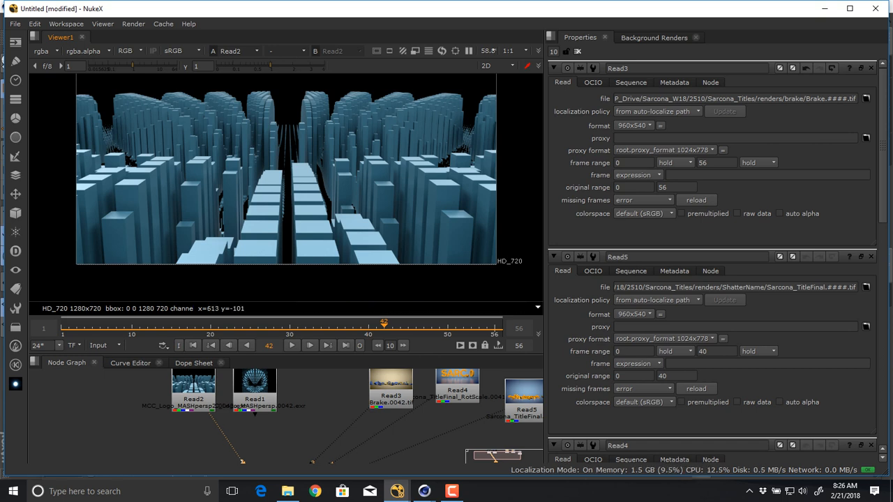
- Start a new Read node and browse to the 2520/ModelHDR/images folder for its image files
key(r)
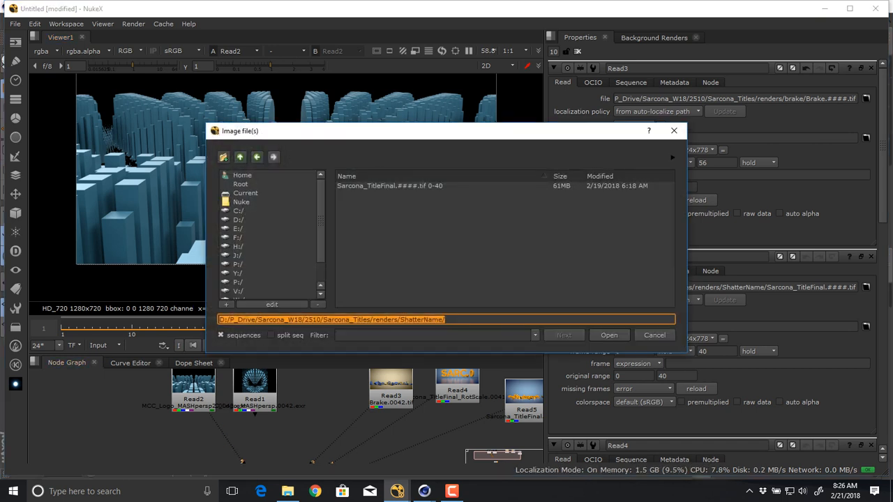
click(240, 157)
click(240, 158)
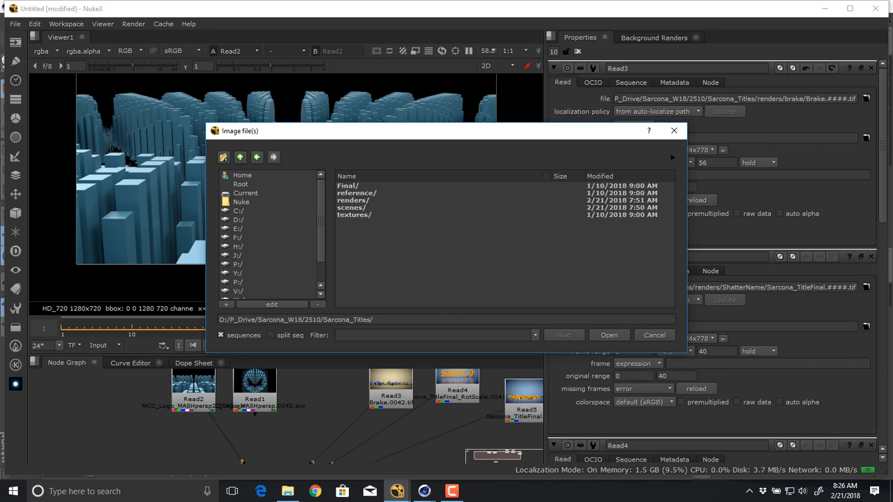
click(240, 158)
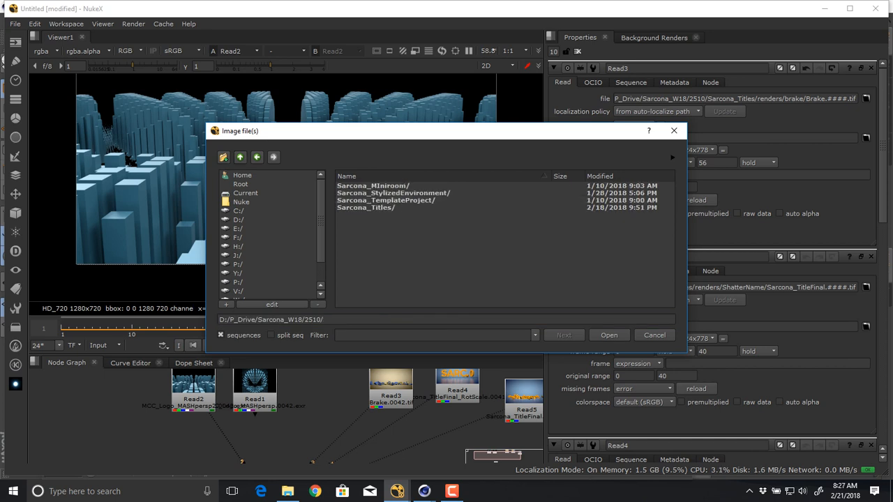
click(240, 157)
double_click(348, 200)
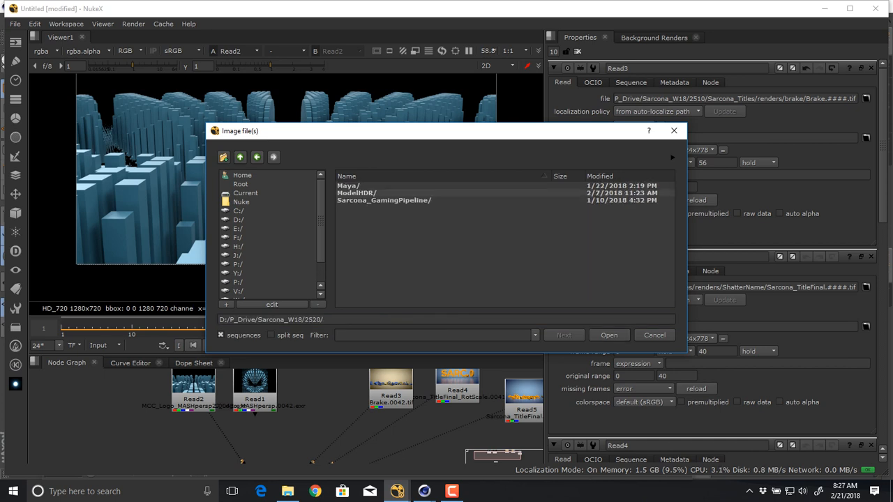
double_click(352, 193)
click(353, 237)
double_click(352, 237)
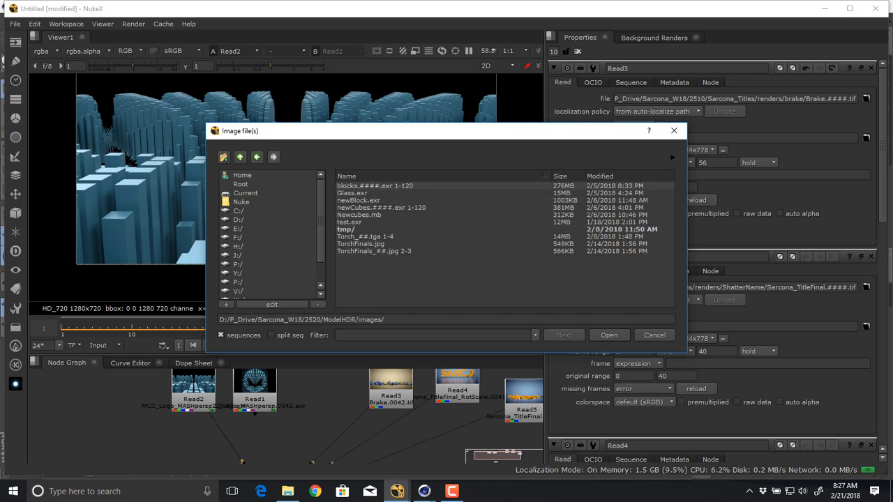
- Load the blocks.####.exr and newCubes.####.exr sequences together and spread their new Read nodes apart in the node graph
click(370, 185)
ctrl+click(377, 207)
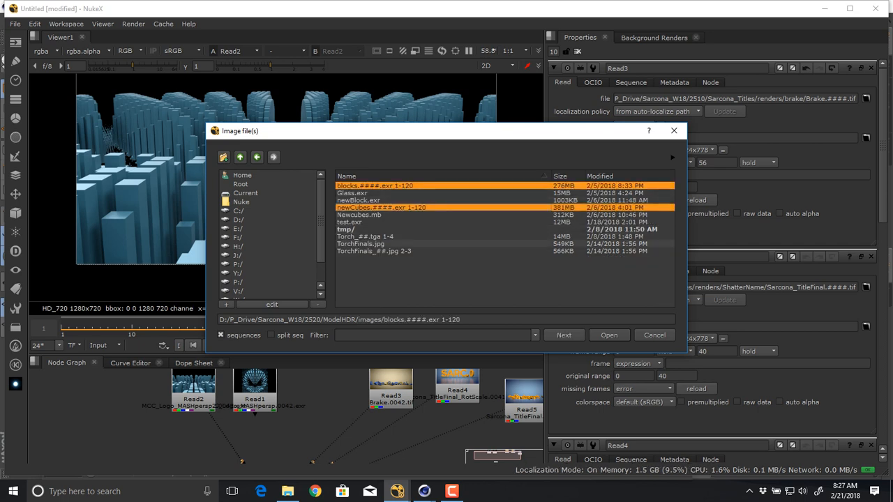
key(Return)
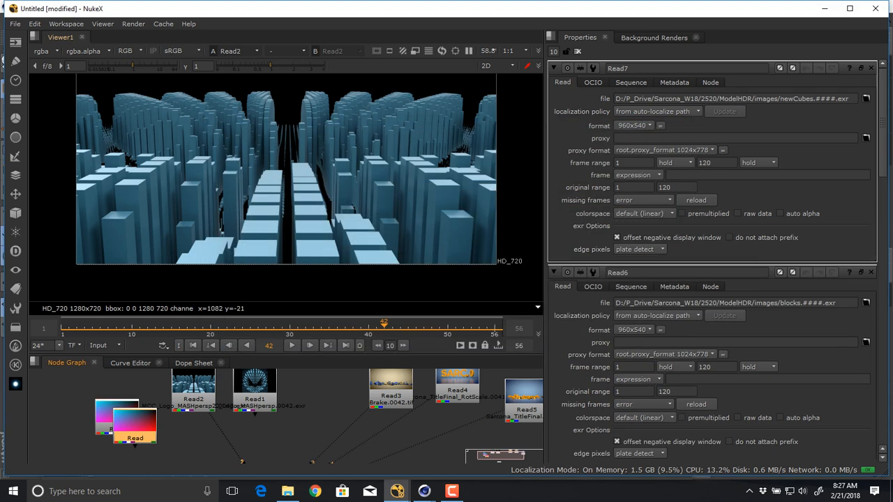
drag(275, 419, 164, 421)
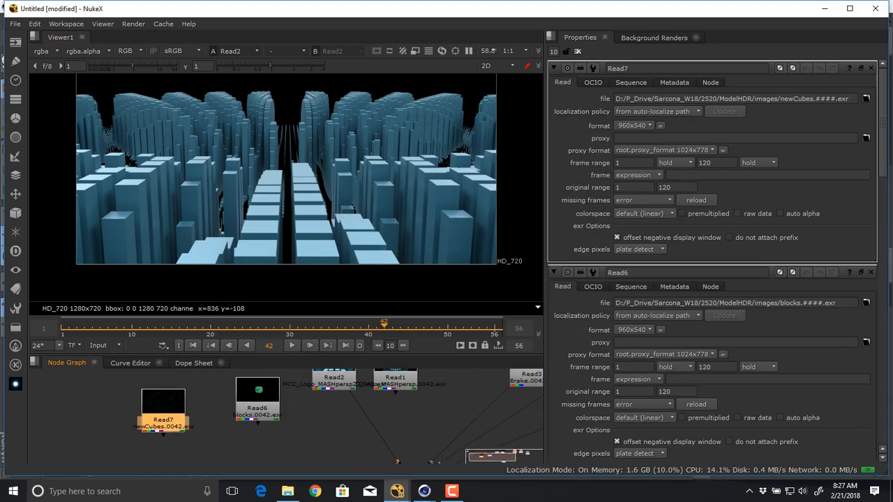
- Show the Read7 newCubes sequence in the viewer and raise the viewer gamma to 1.95
key(1)
scroll(267, 209, up, 3)
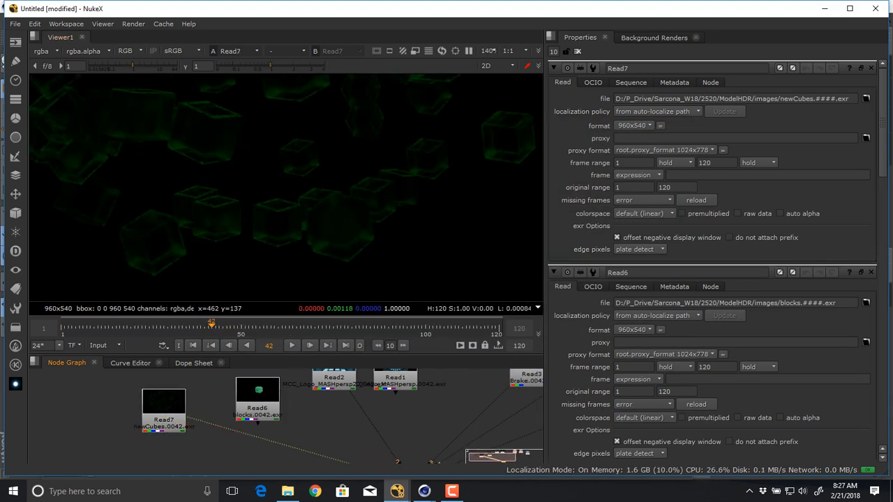
middle_drag(279, 173, 364, 282)
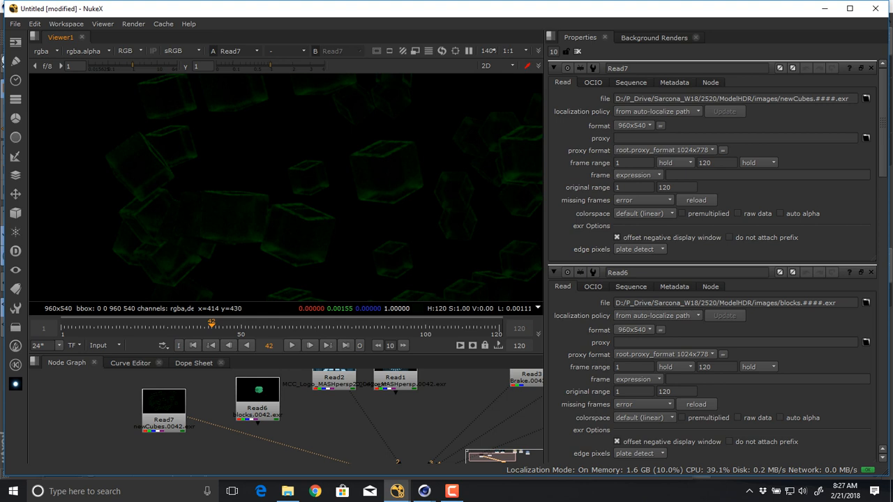
drag(271, 66, 292, 65)
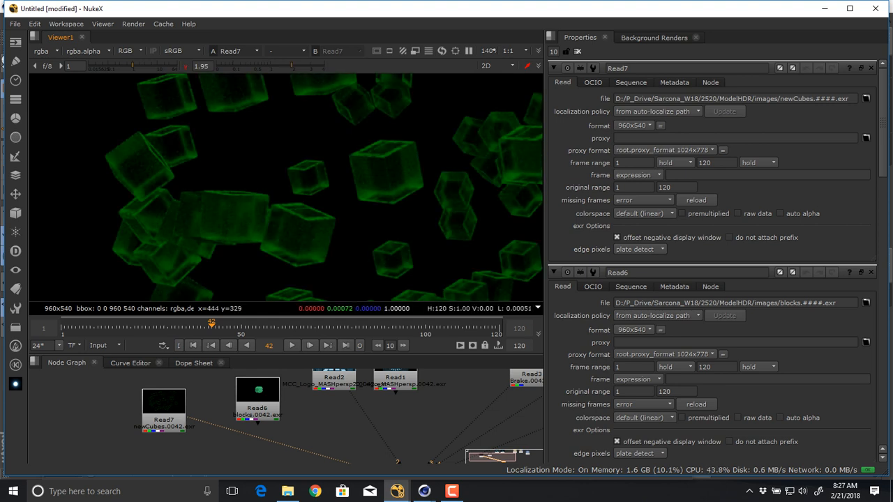
- Play the Read7 newCubes animation from frame 1 with the whole frame visible and stop at frame 68
scroll(303, 220, down, 2)
middle_drag(303, 220, 260, 179)
scroll(302, 161, down, 1)
click(194, 346)
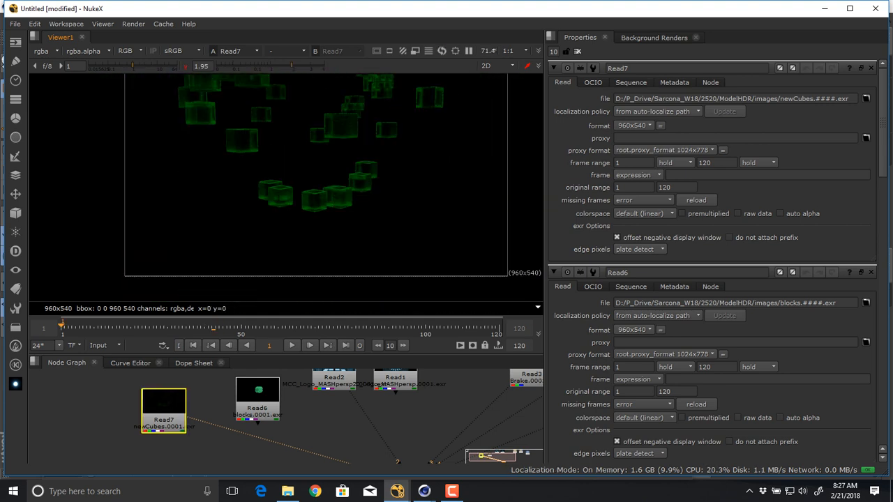
scroll(314, 250, down, 1)
click(292, 346)
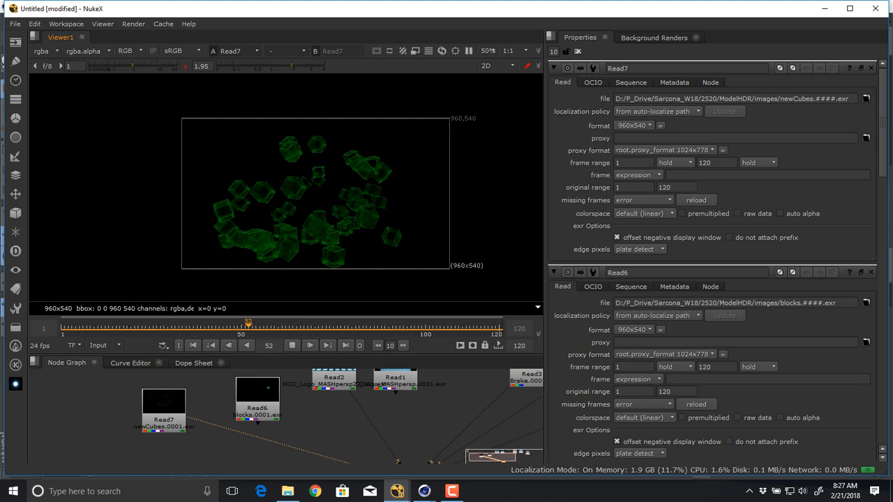
click(293, 345)
- Compare frame 68 of the Read6 blocks and Read7 newCubes renders in the viewer at 100% zoom
click(257, 411)
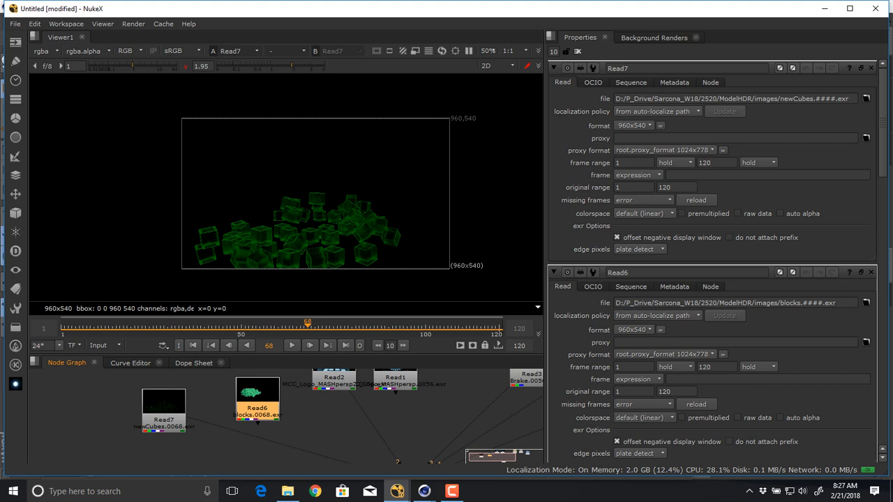
key(1)
scroll(264, 202, up, 4)
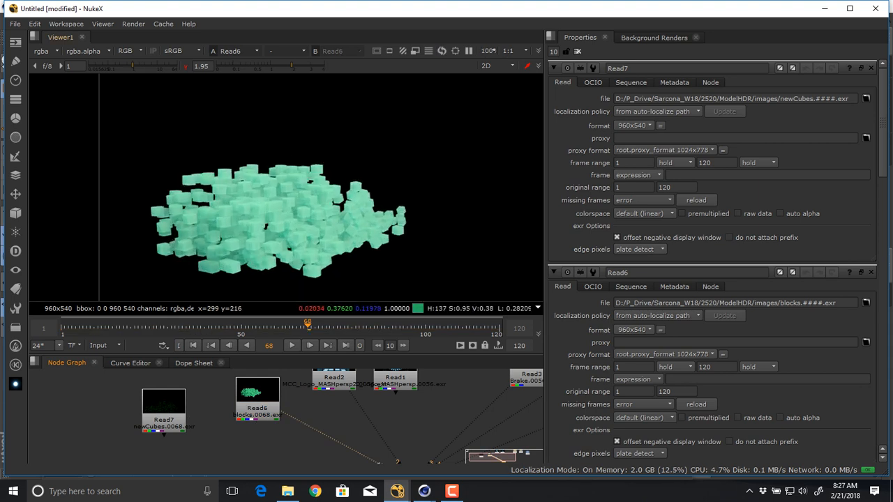
click(164, 421)
key(1)
middle_drag(307, 206, 258, 116)
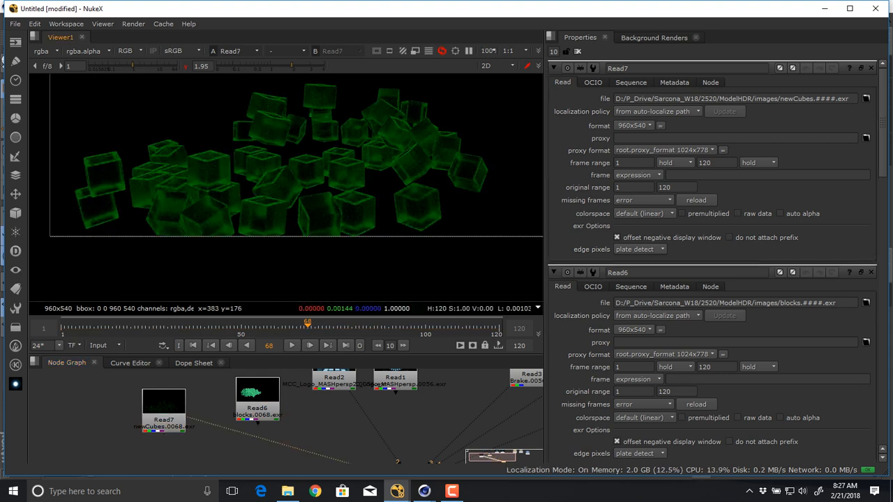
- Show the Read6 blocks sequence in the viewer and play it from frame 1
click(257, 411)
key(1)
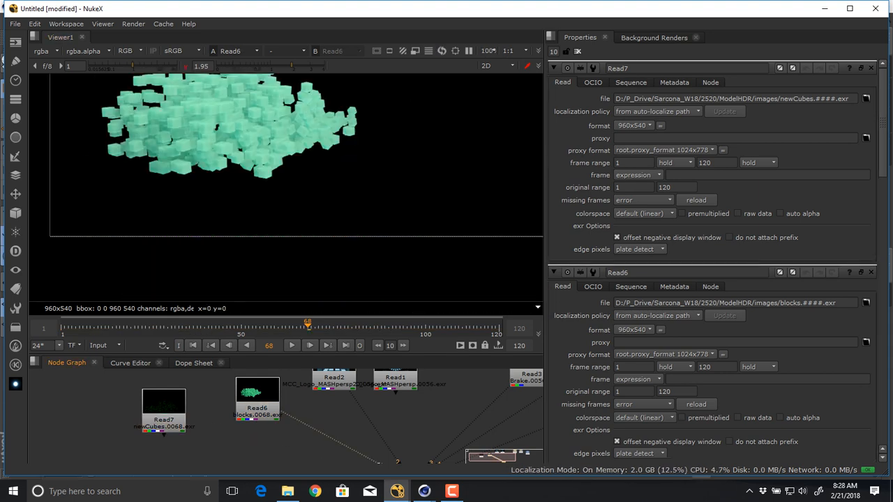
middle_drag(255, 246, 261, 300)
click(193, 346)
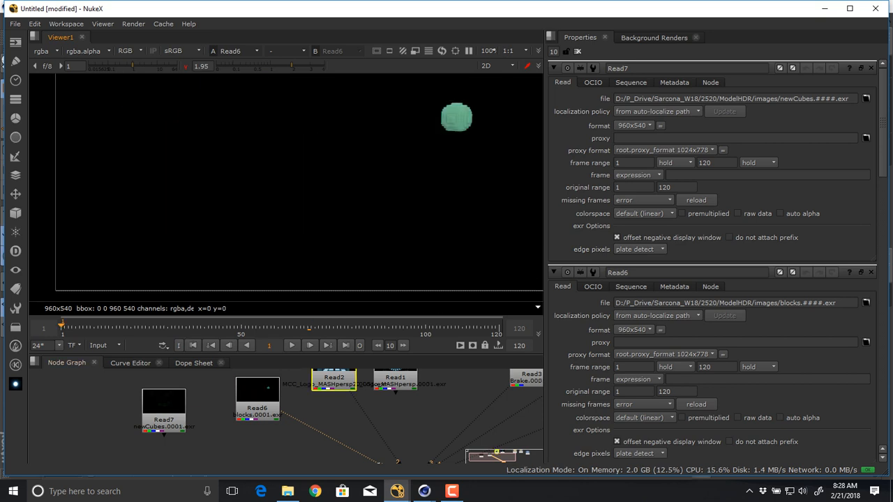
click(292, 345)
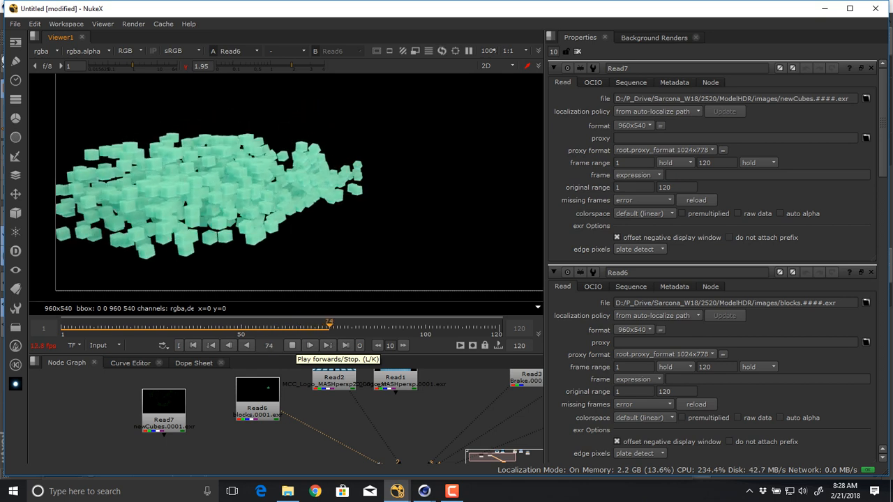
- Stop the Read6 blocks playback at frame 102 and show the whole frame in the viewer
click(293, 346)
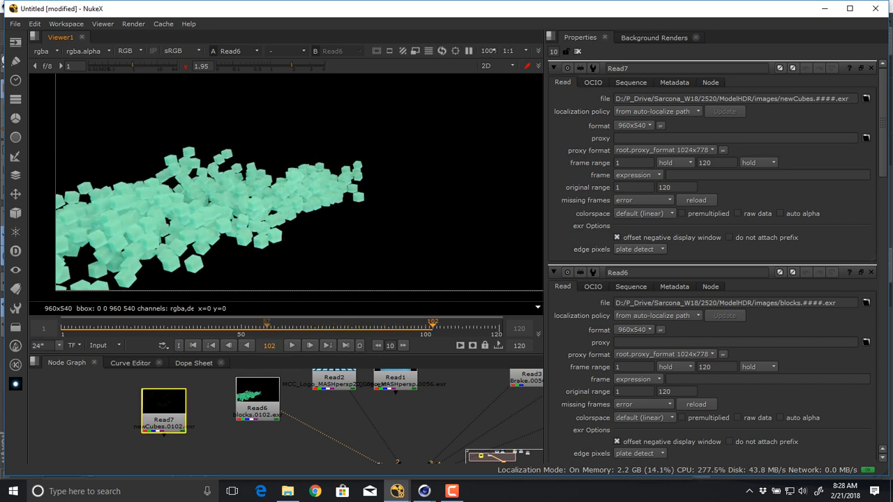
scroll(299, 201, up, 5)
scroll(299, 201, down, 8)
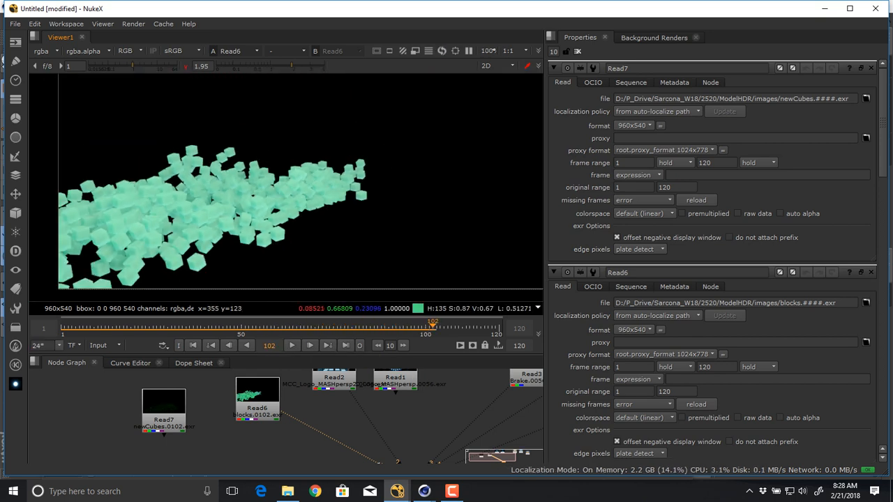
middle_drag(299, 203, 333, 190)
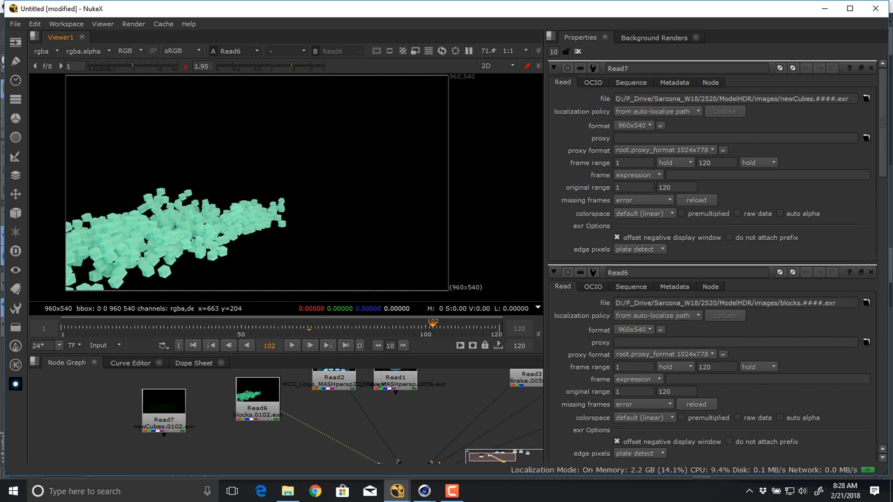
scroll(354, 198, down, 1)
- Maximize the node graph to show all the Read nodes, and keep the Nuke session open
middle_drag(342, 391, 329, 246)
key(space)
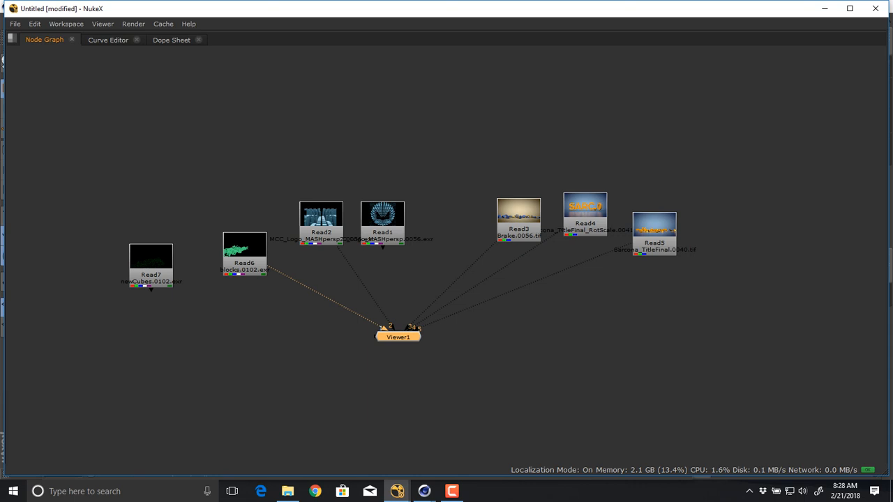
click(876, 8)
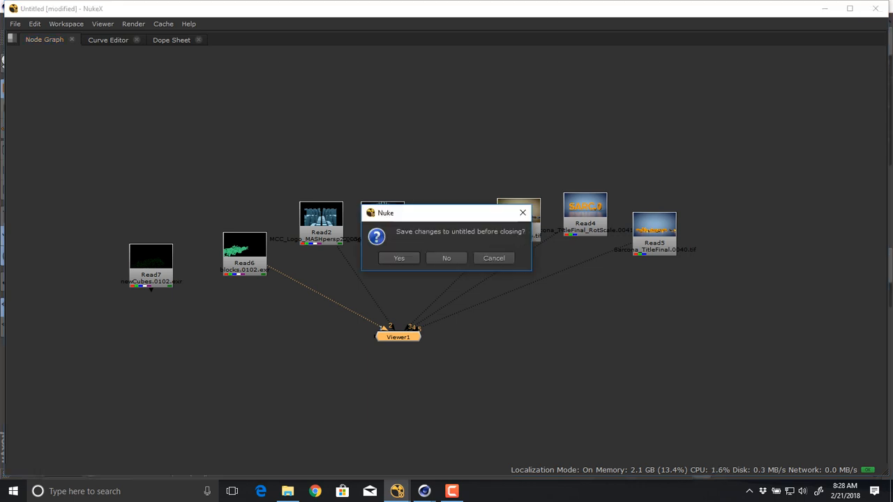
click(494, 258)
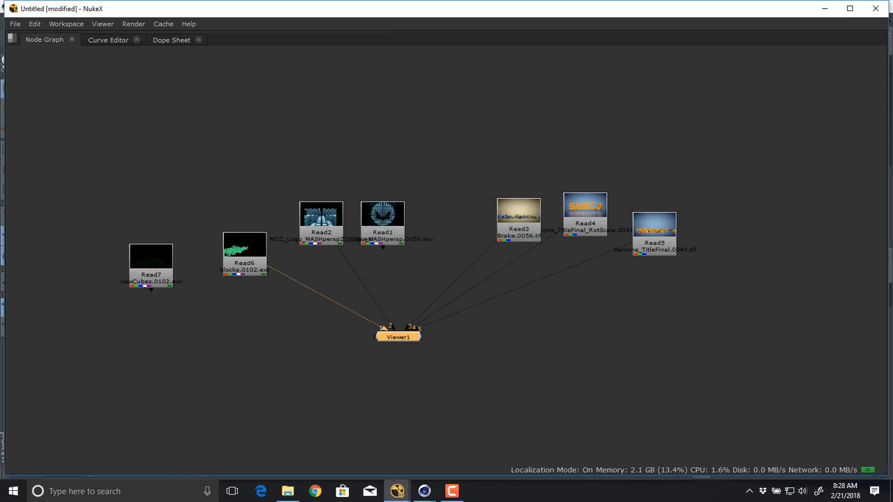
- Switch to Cinema 4D, close the Picture Viewer and open the recent scene file ending in LogoDesign_001.c4d
click(425, 491)
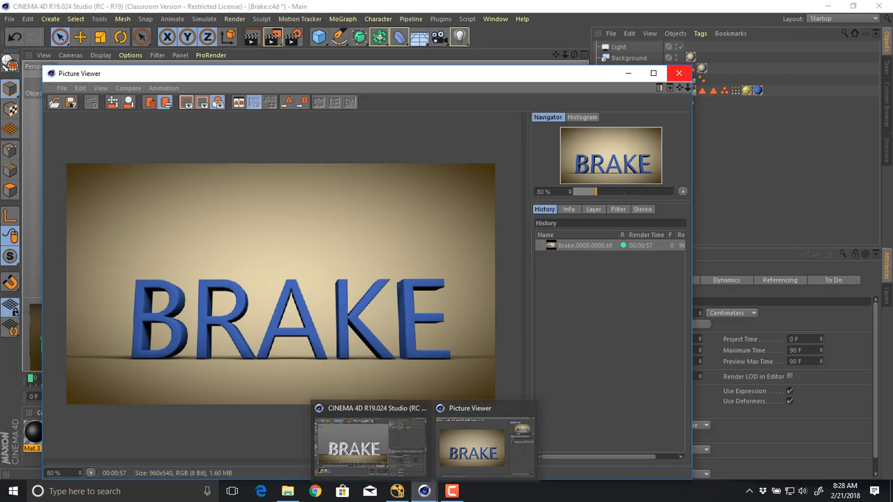
click(679, 74)
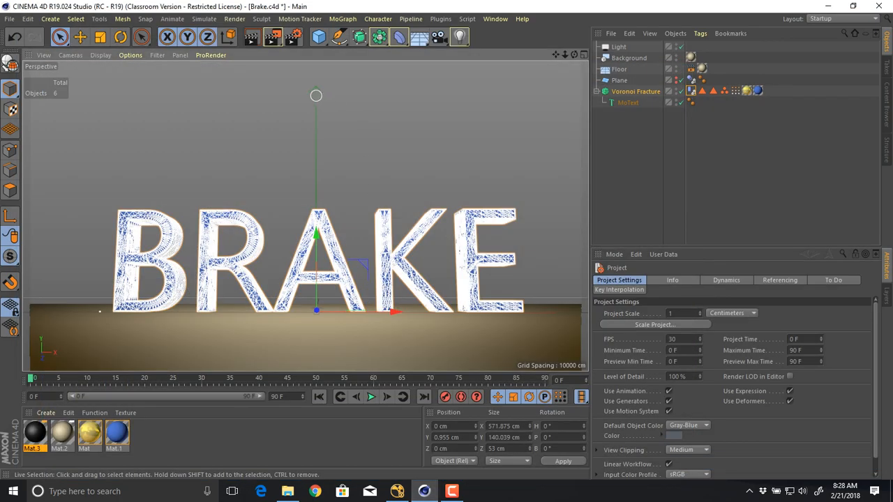
click(9, 19)
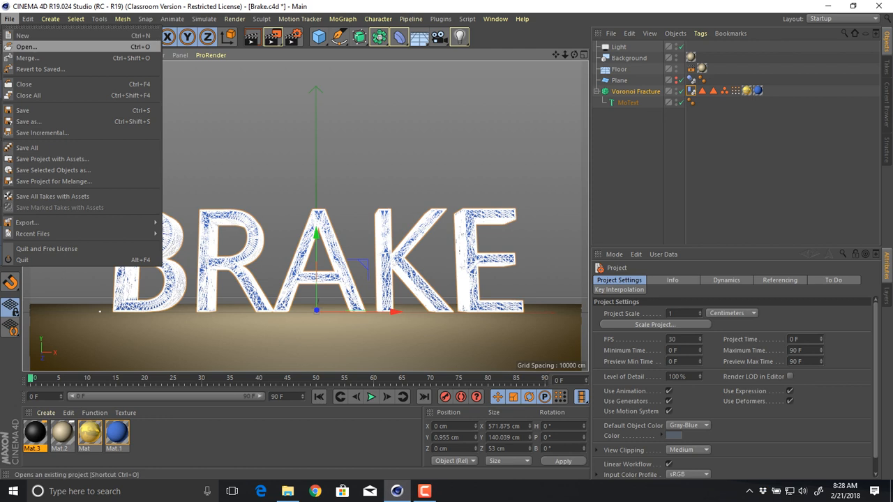
mouse_move(33, 234)
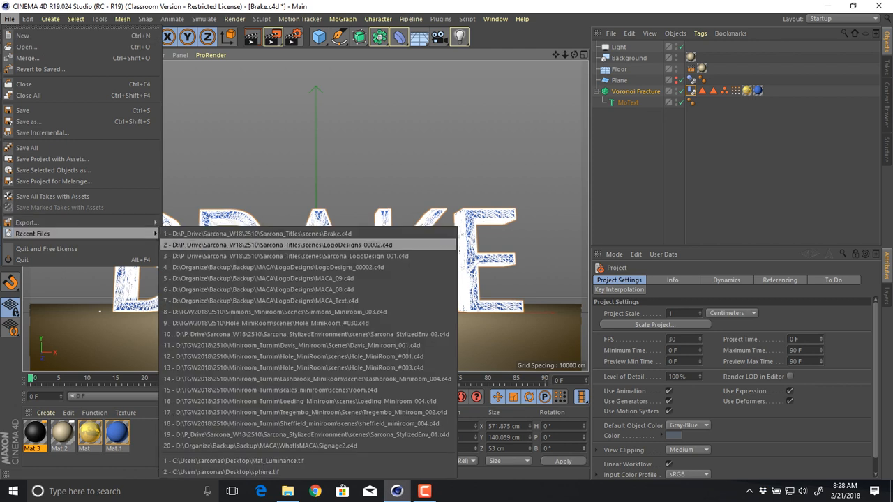
click(286, 256)
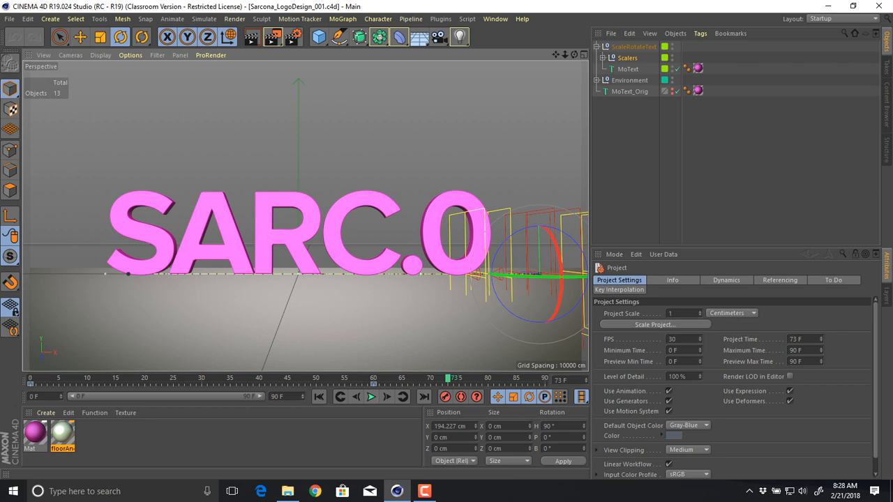
- Scrub the timeline back to frame 1 and replace TitleScaleRotate with Explosion in the render settings' save file name
drag(448, 379, 33, 379)
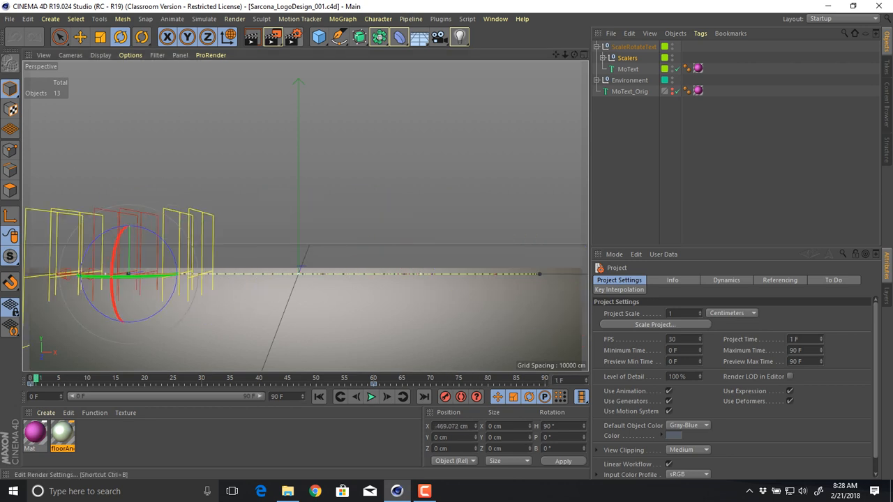
key(ctrl+b)
click(99, 48)
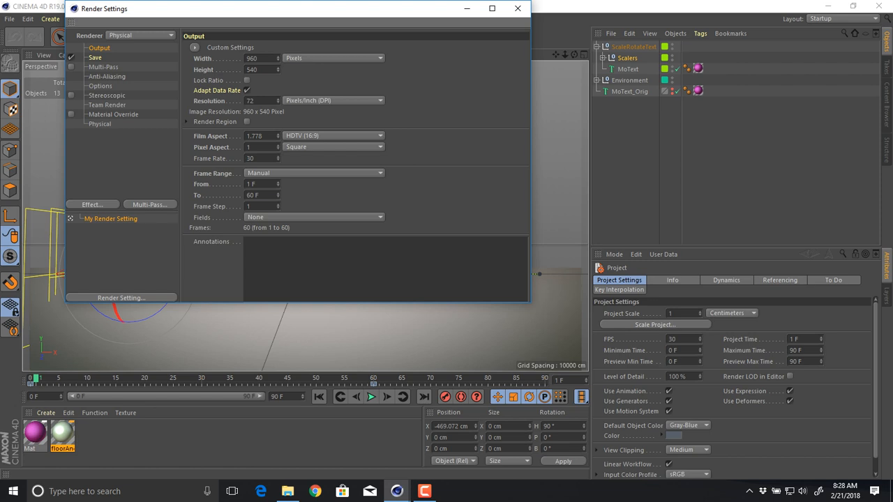
click(95, 57)
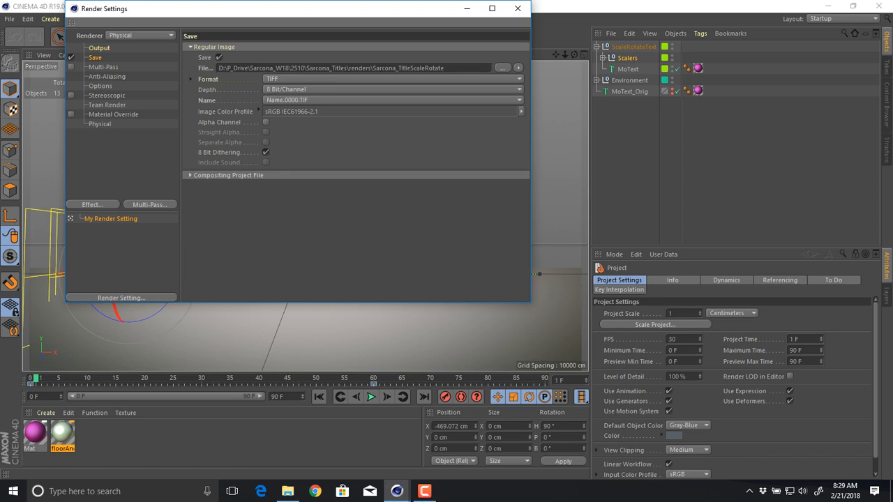
click(99, 48)
click(95, 58)
drag(398, 68, 444, 68)
text(Explosion)
key(Return)
- Set the render frame range to Current Frame and turn off Motion Blur for the Physical renderer
click(99, 48)
click(314, 173)
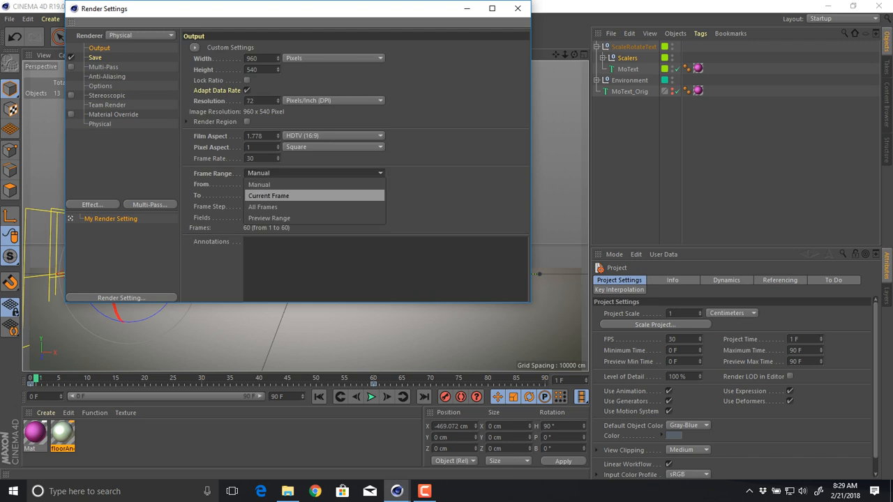
click(301, 196)
click(100, 124)
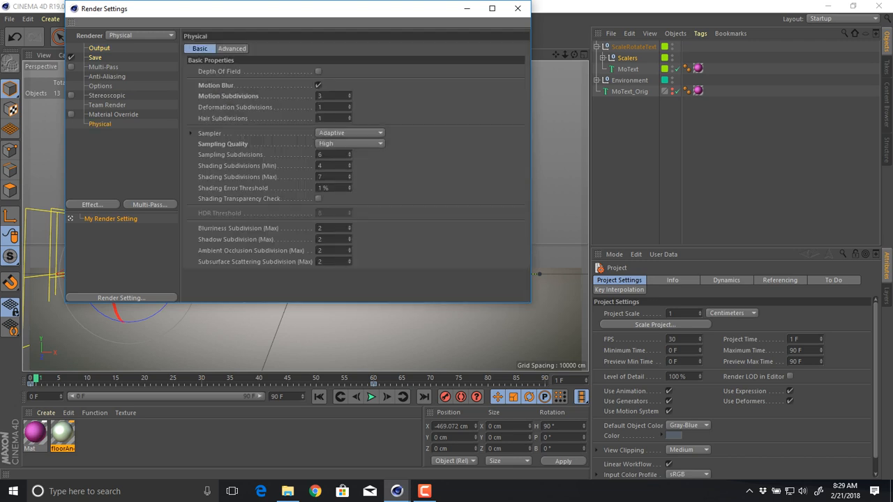
click(318, 85)
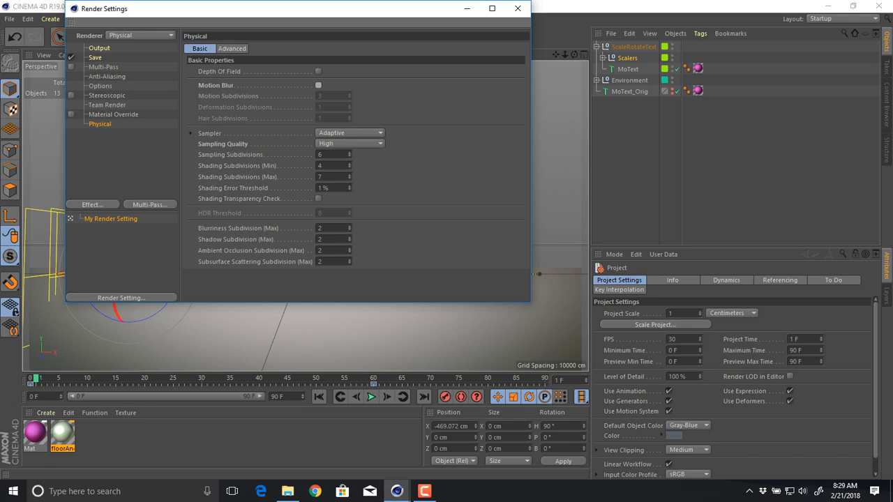
- Set the anti-aliasing filter to Cubic (Still Image) and close the render settings
click(106, 77)
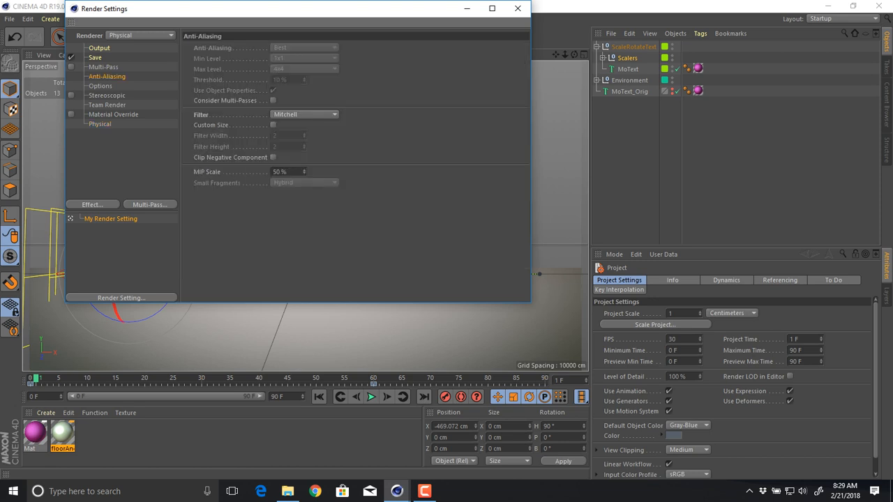
click(305, 115)
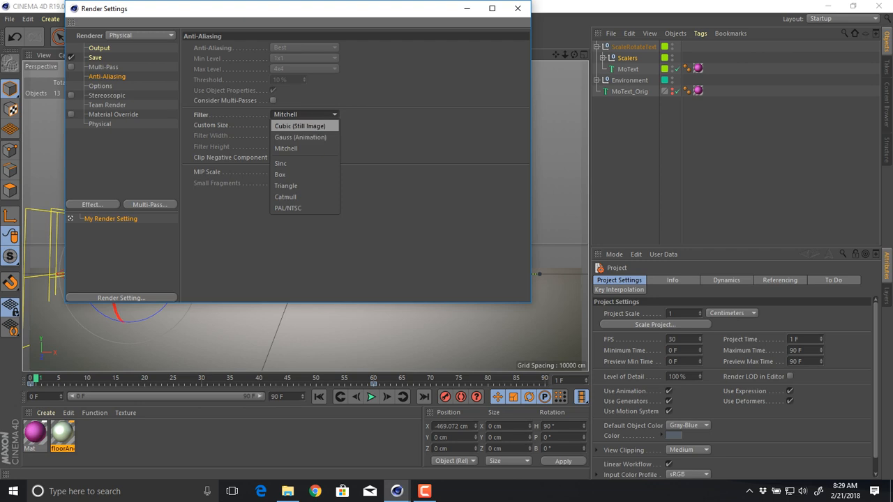
click(300, 126)
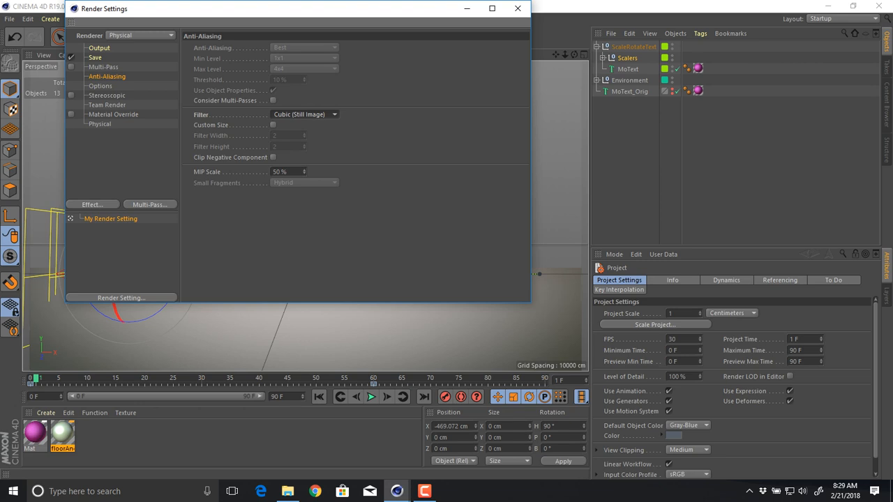
click(518, 9)
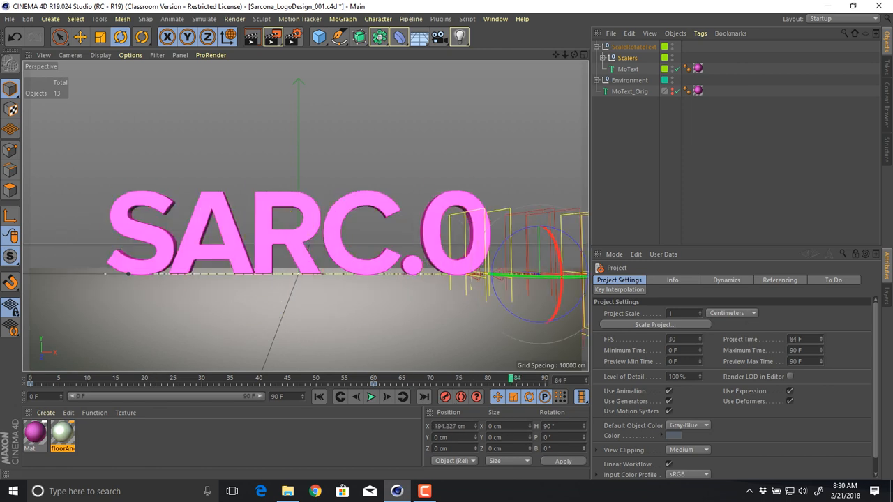
- Collapse the ScaleRotateText group and switch off viewport and render visibility for the ScaleRotLayer layer
click(603, 58)
click(596, 47)
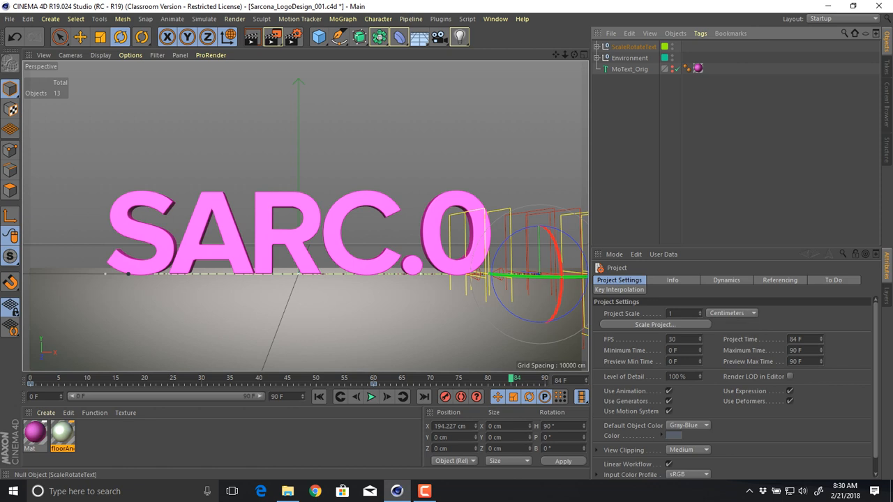
click(633, 47)
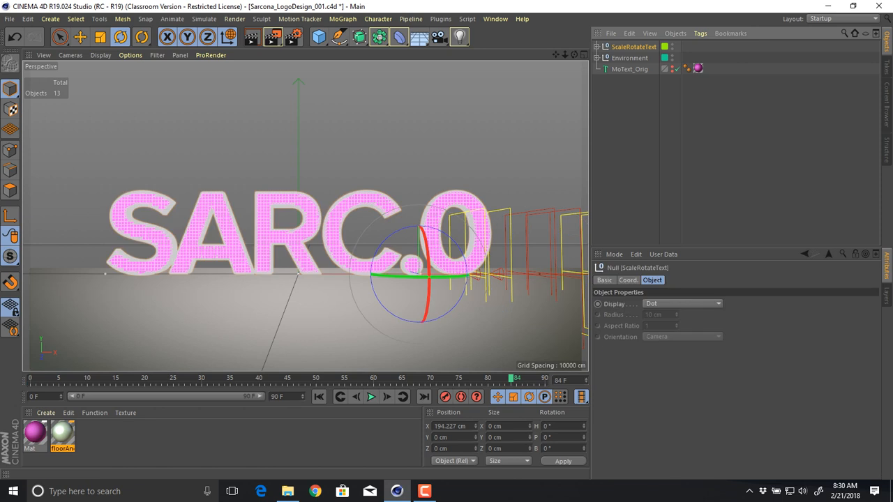
click(887, 296)
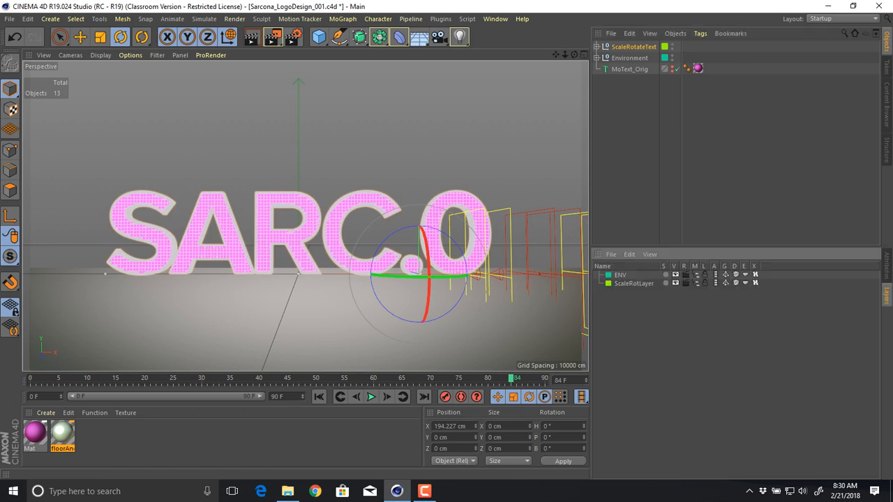
click(675, 283)
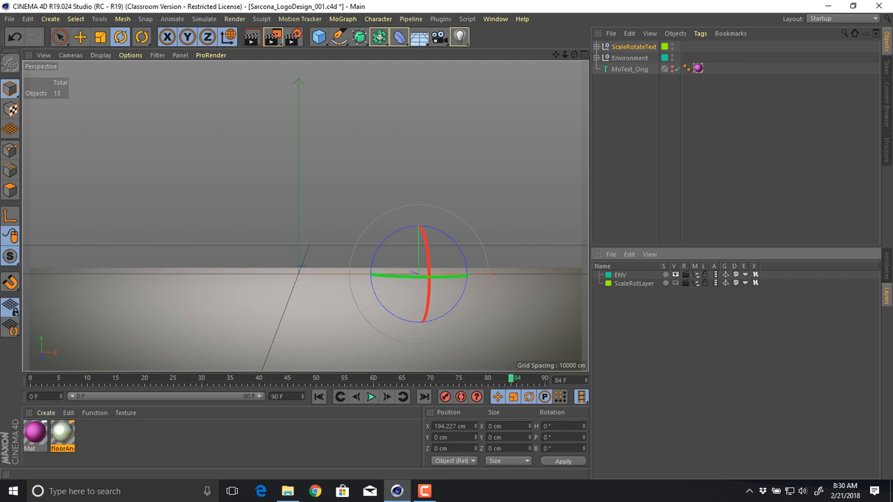
click(686, 284)
- Test-render the current frame in the Picture Viewer, and abort the render by closing the viewer
key(shift+r)
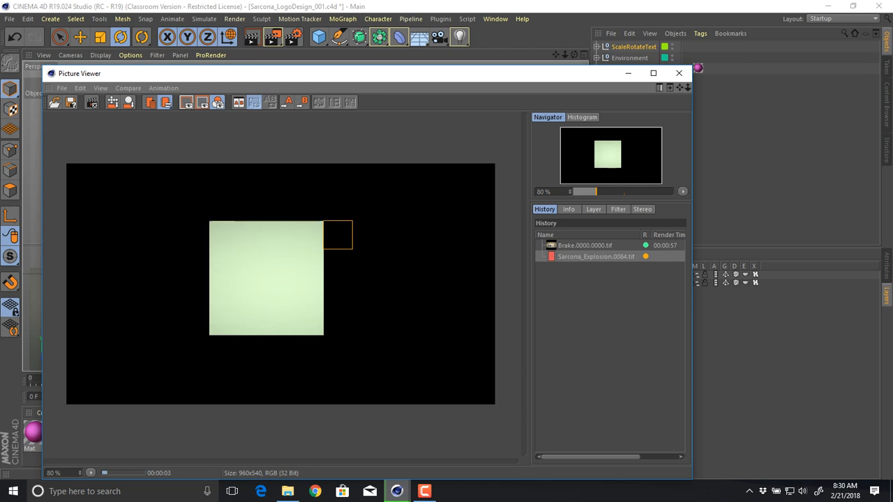
click(679, 73)
key(Return)
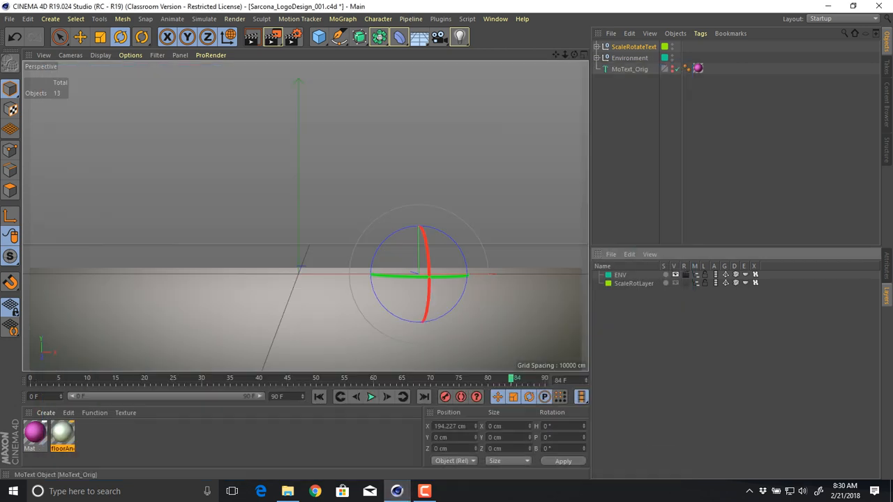
- Duplicate the MoText_Orig text object at the end of the object list and make the copy visible
click(630, 69)
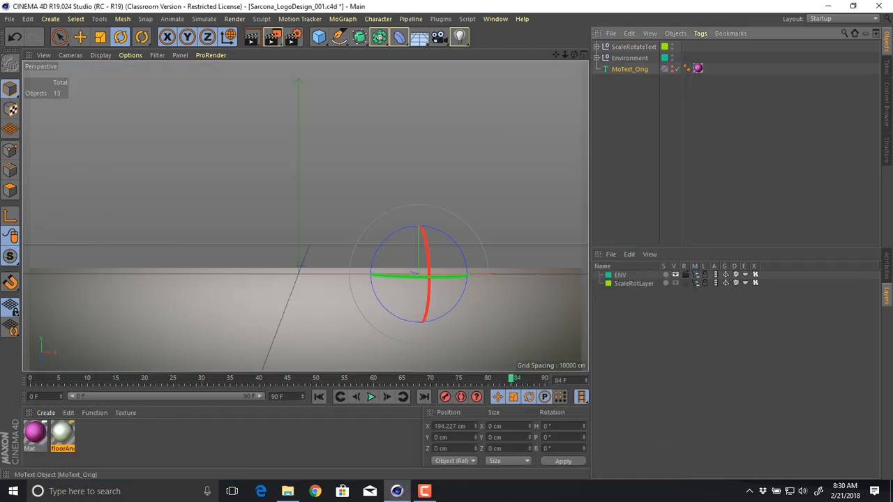
click(630, 69)
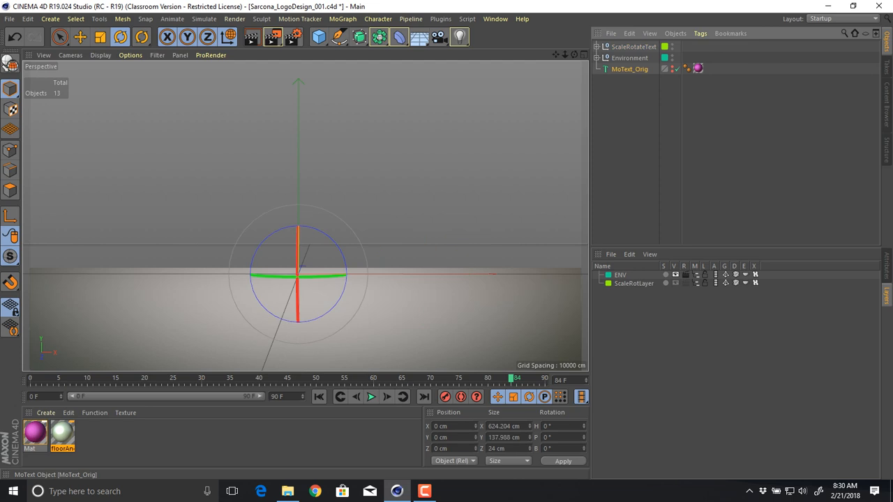
ctrl+drag(630, 69, 630, 81)
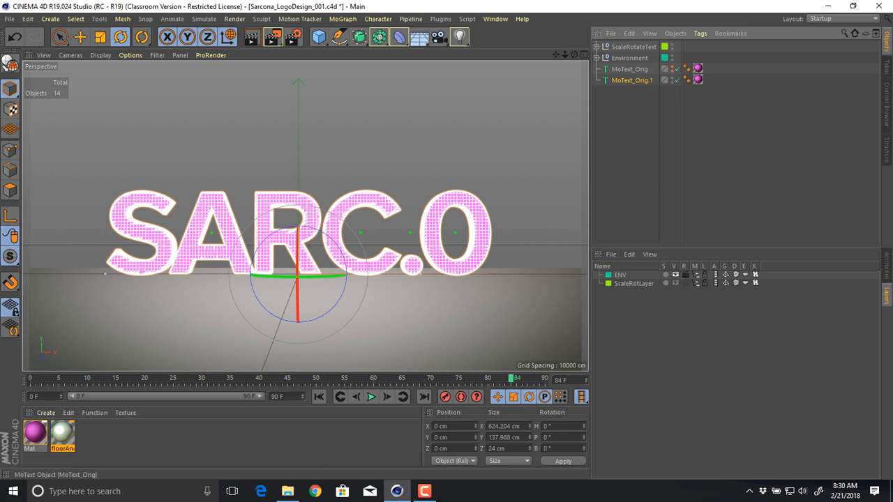
- Expand the Environment group and switch the viewport out of its camera and back to the camera view
click(597, 58)
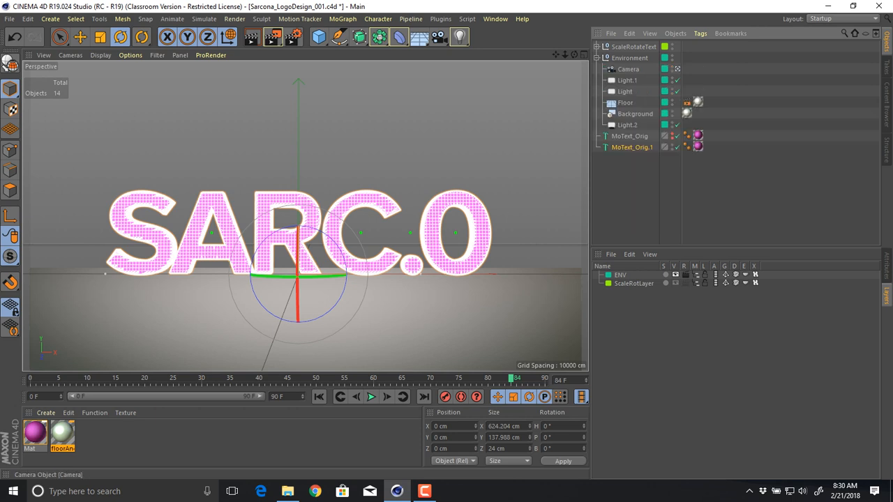
click(677, 69)
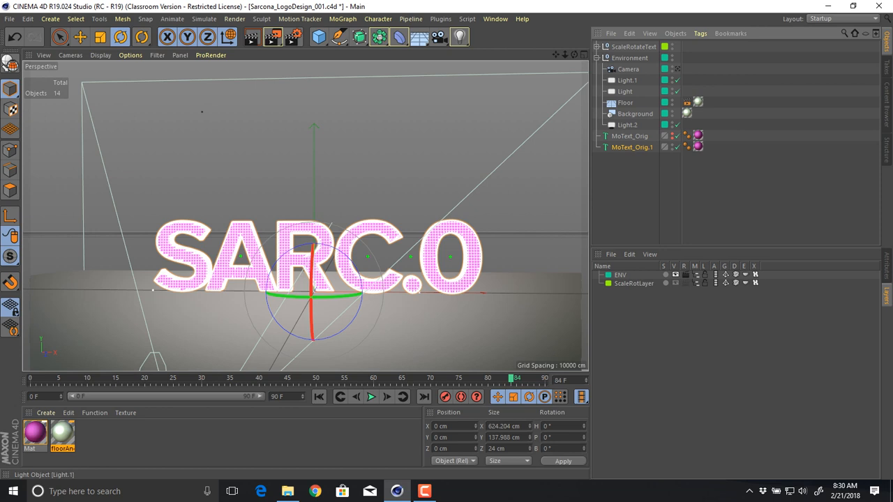
scroll(306, 217, up, 3)
click(678, 69)
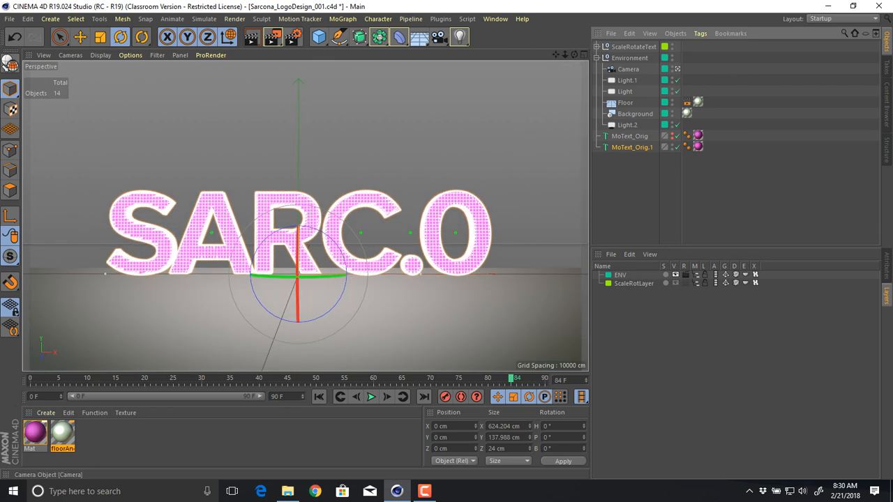
- Keyframe the scene camera's X, Y, Z position and H, P, B rotation at the current frame
click(629, 69)
click(886, 266)
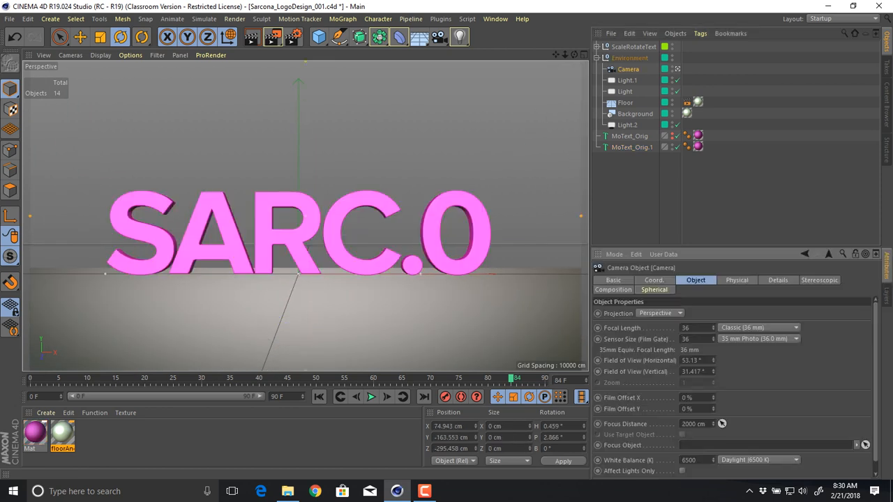
click(655, 280)
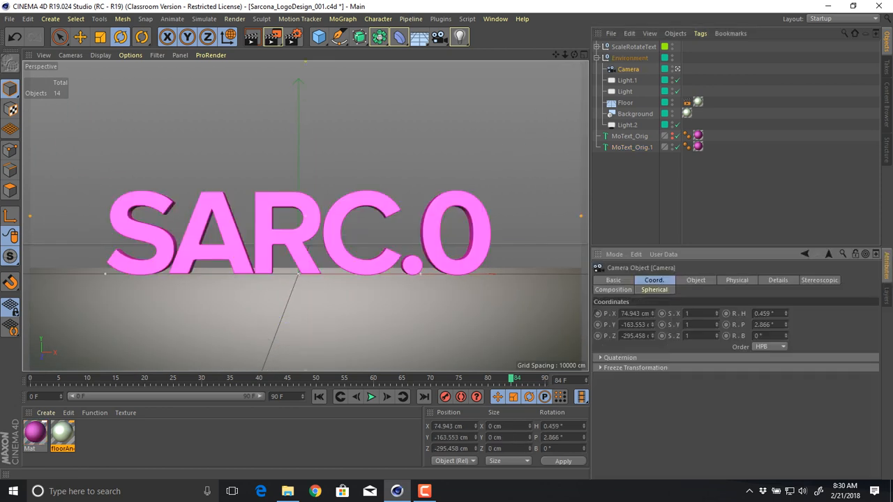
ctrl+drag(598, 314, 598, 336)
ctrl+drag(727, 314, 726, 336)
- Orbit the view away from the keyframed camera pose and return to the first frame to restore it
click(726, 202)
alt+drag(300, 220, 213, 286)
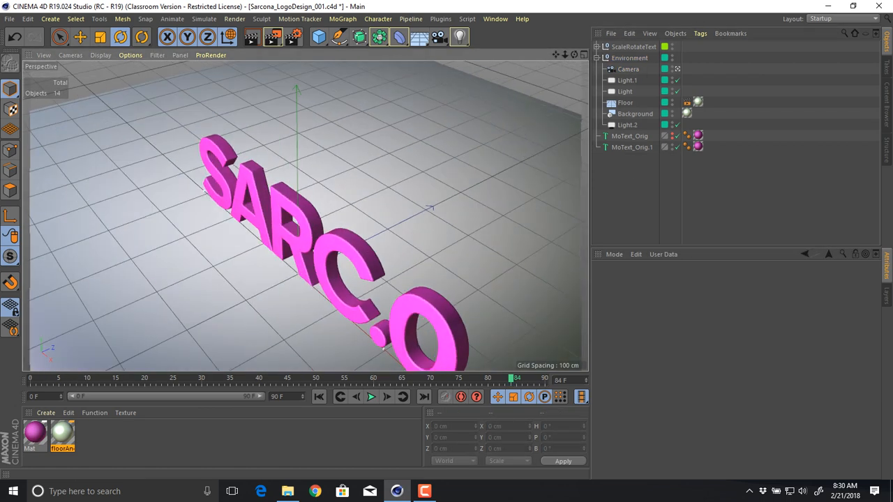
click(319, 397)
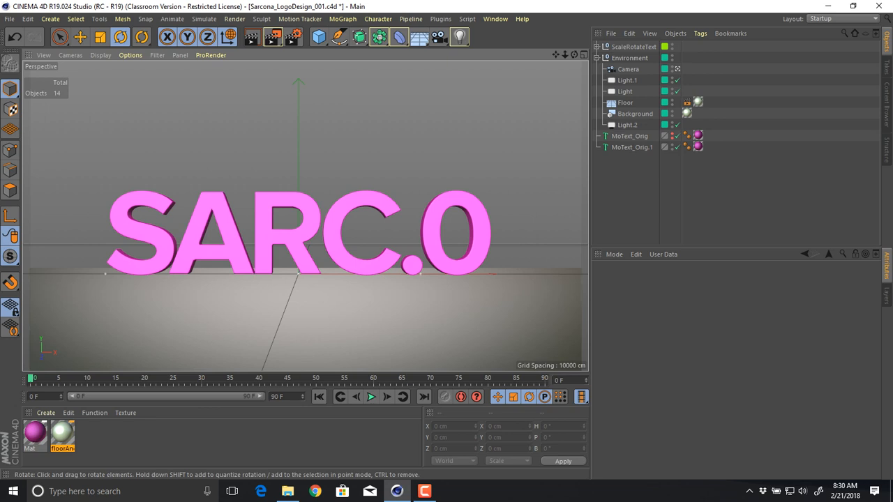
- Show the text's mesh up close by switching the viewport display to Gouraud Shading (Lines)
alt+drag(300, 219, 171, 237)
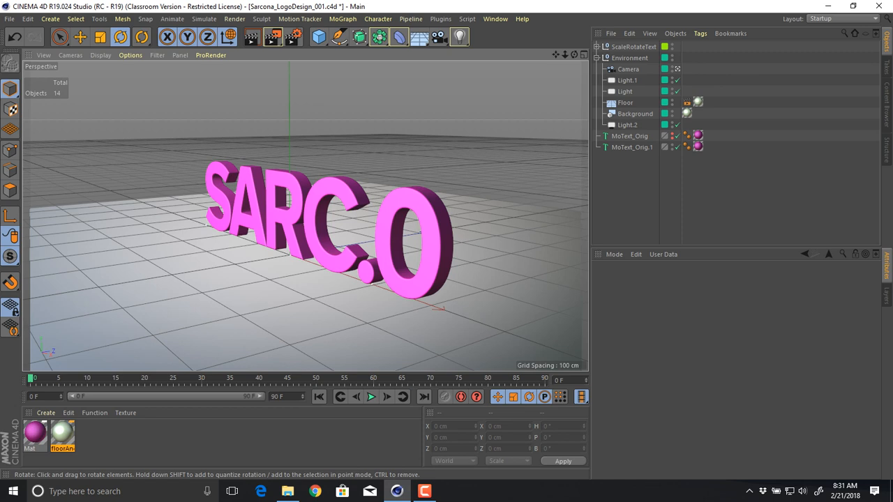
scroll(376, 180, up, 8)
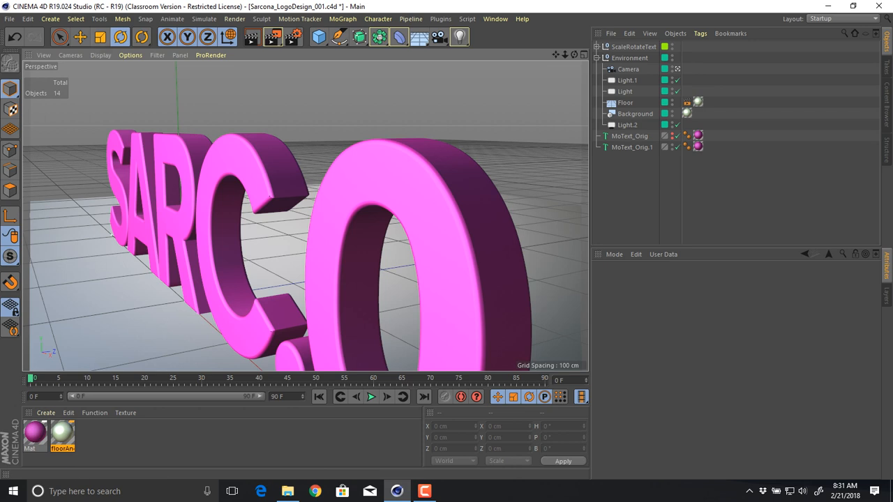
click(101, 55)
click(122, 83)
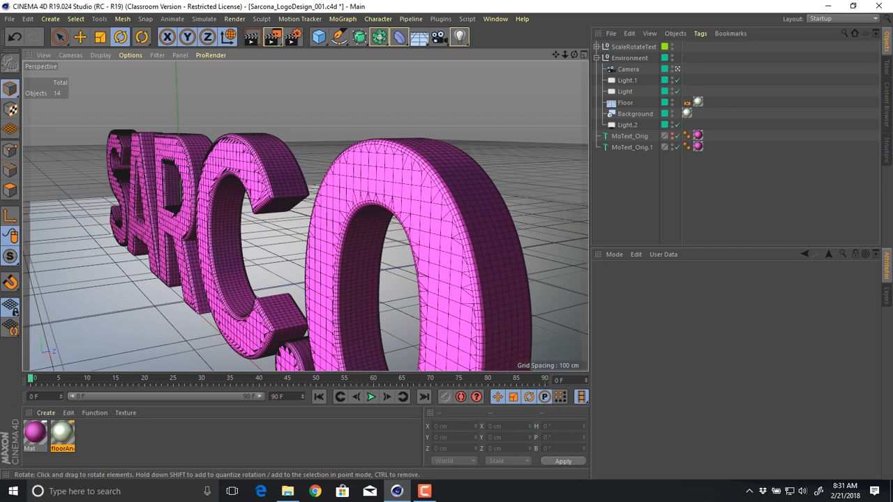
- Rename the visible MoText_Orig.1 text copy to MoText_Orig_Explode
click(632, 147)
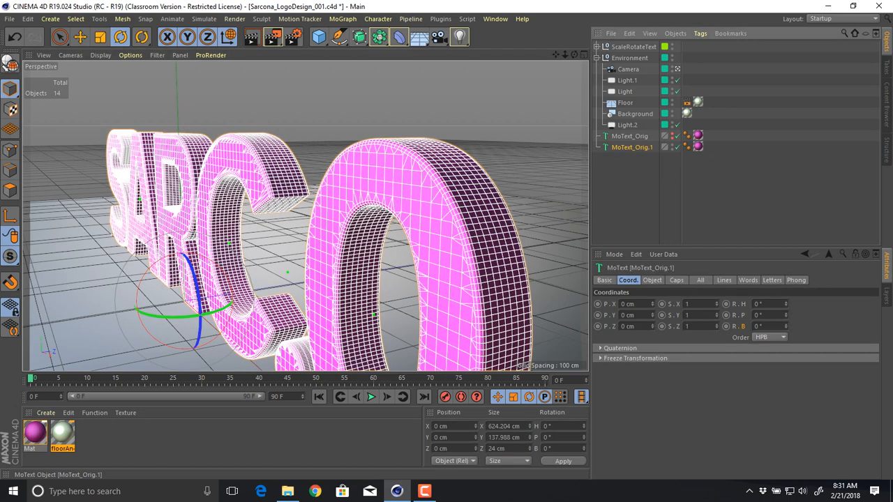
double_click(633, 147)
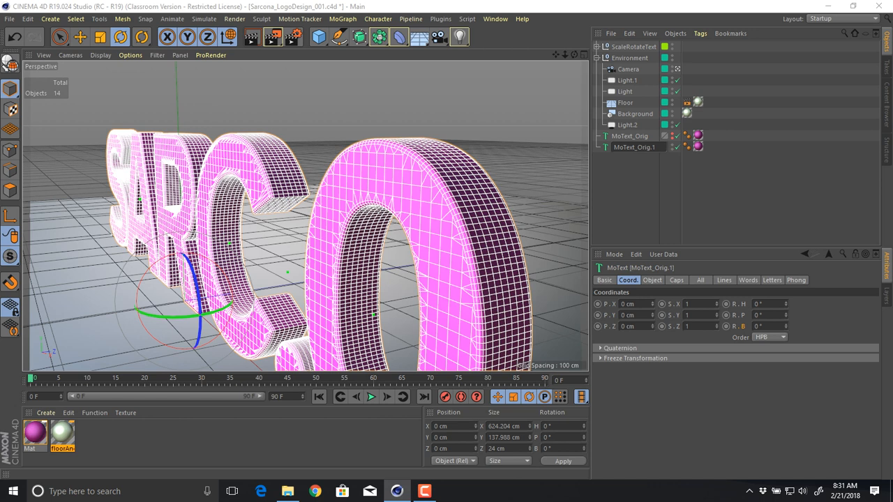
key(BackSpace)
key(BackSpace)
text(_Explode)
key(Return)
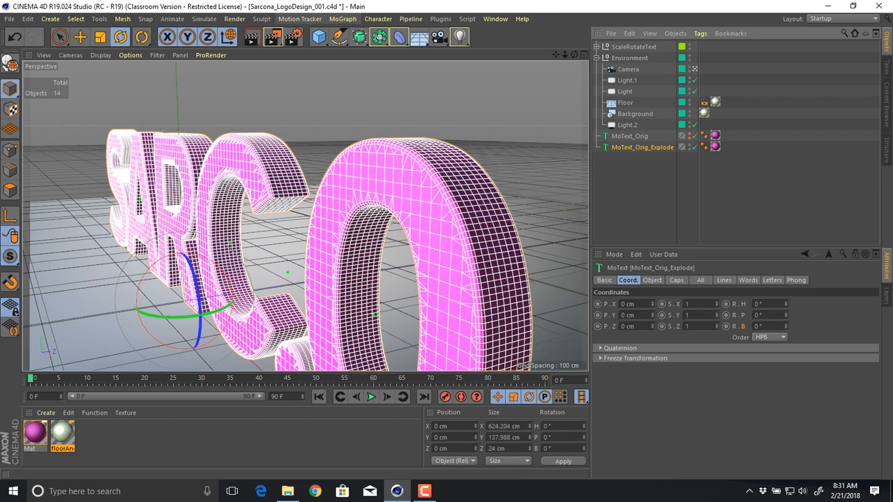
- Add a MoGraph PolyFX object to the scene
click(342, 19)
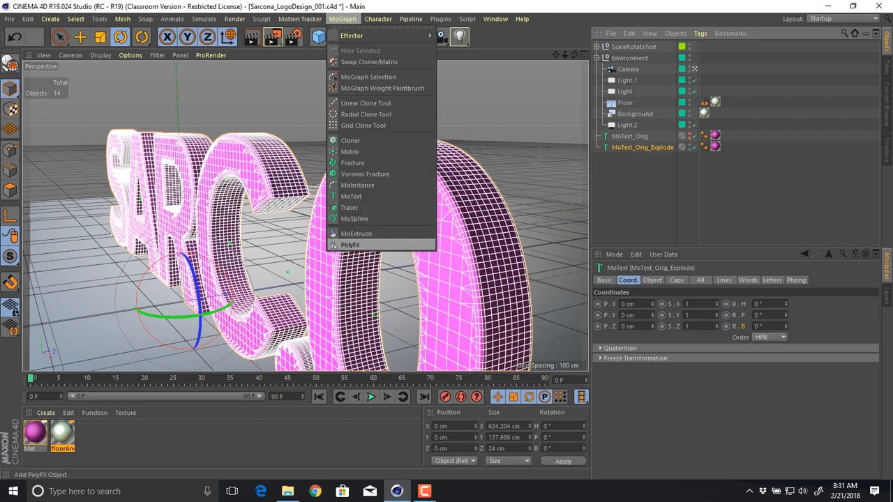
click(350, 245)
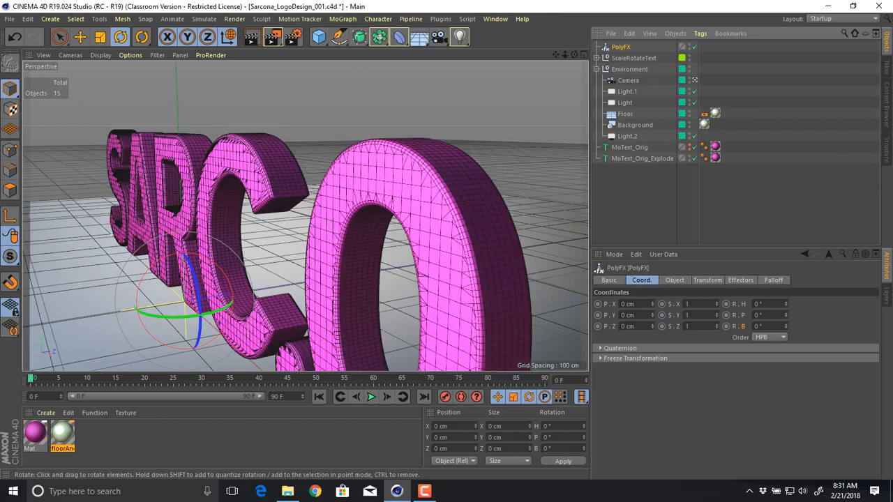
alt+drag(350, 245, 423, 233)
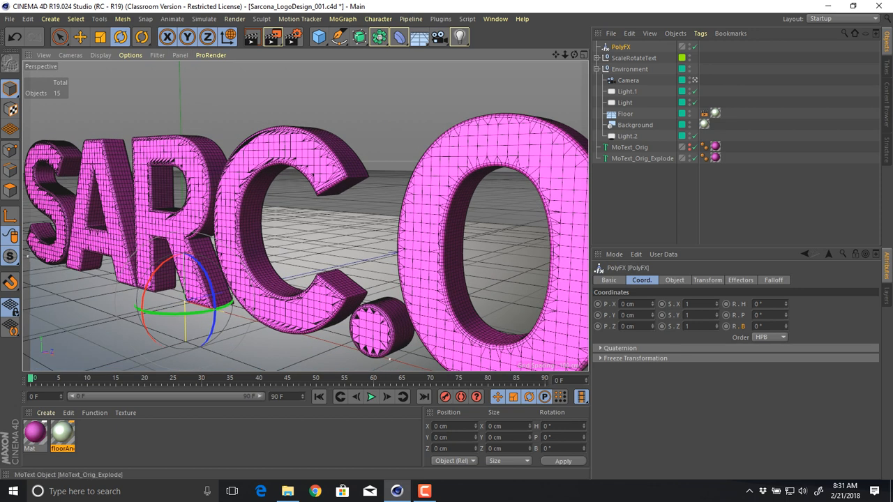
- Examine the caps, object, lines and letters settings of the MoText_Orig_Explode text object
click(642, 159)
click(724, 280)
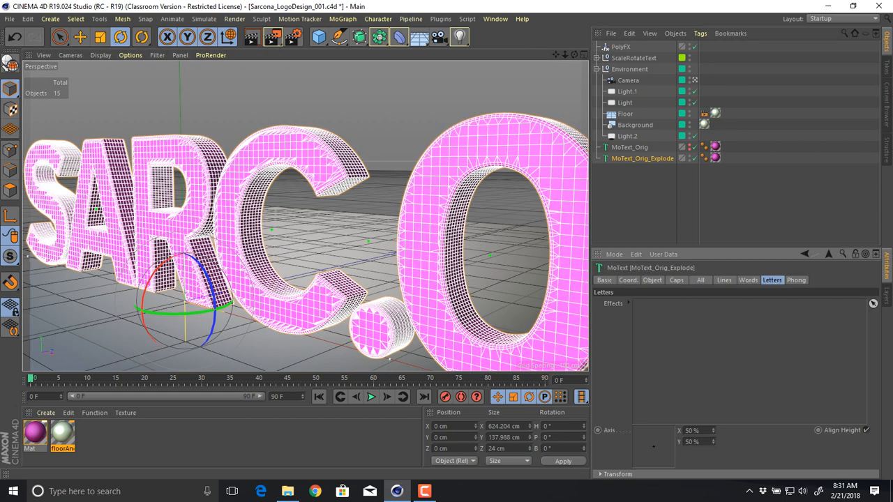
click(701, 280)
click(677, 280)
click(652, 280)
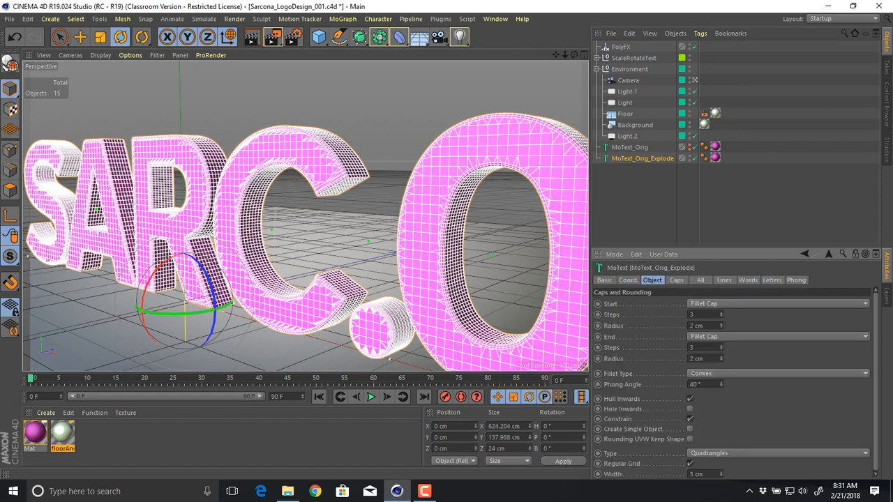
click(724, 280)
click(772, 280)
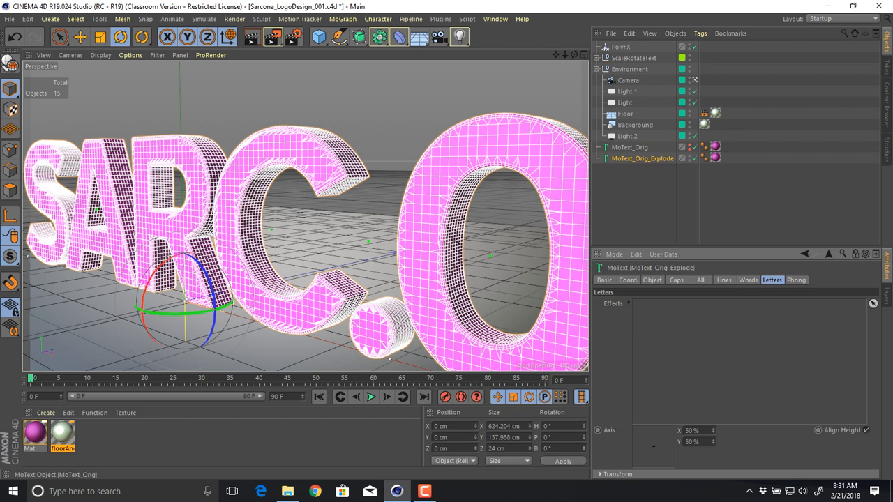
- Nest MoText_Orig_Explode under the PolyFX object and select PolyFX to check its object properties
drag(642, 158, 620, 46)
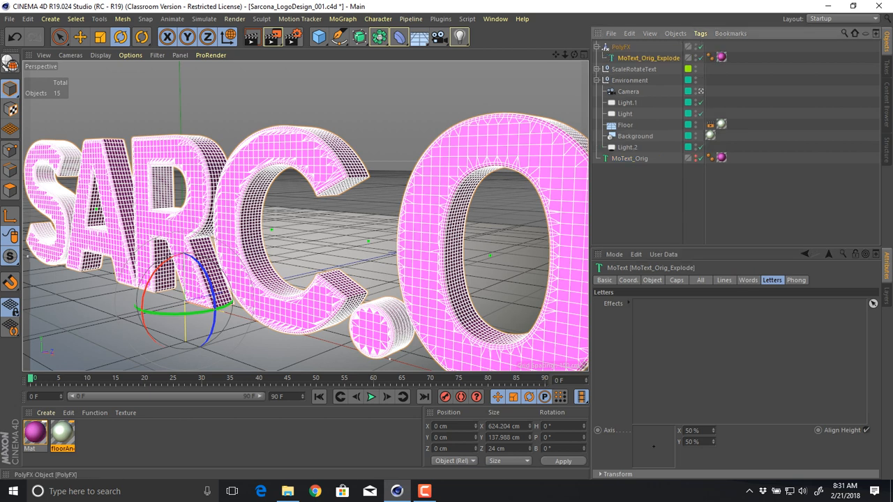
click(620, 47)
alt+drag(349, 244, 321, 229)
alt+drag(357, 358, 362, 357)
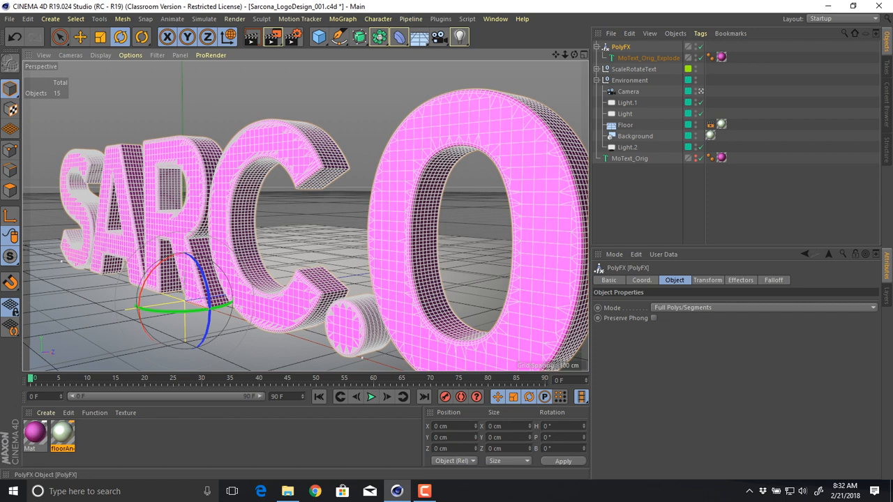
- Try offsetting the polygons along X with PolyFX's transform position, and undo the change
click(620, 47)
click(707, 280)
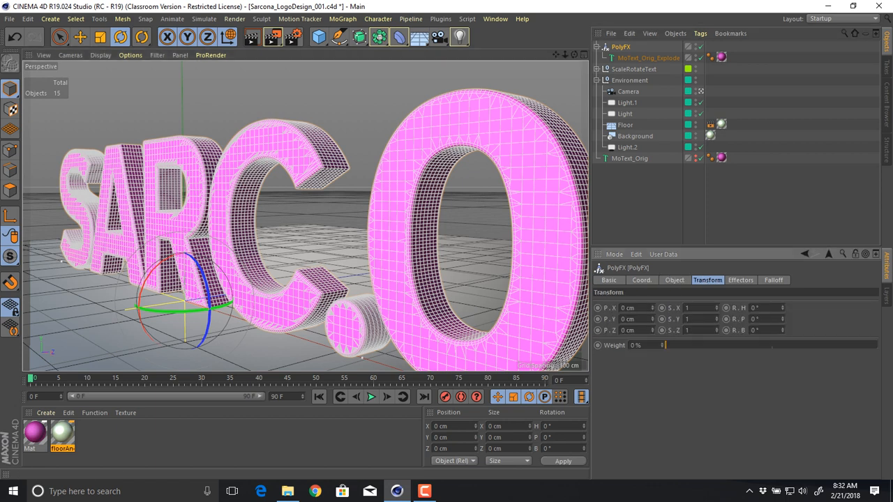
drag(653, 307, 653, 253)
key(ctrl+z)
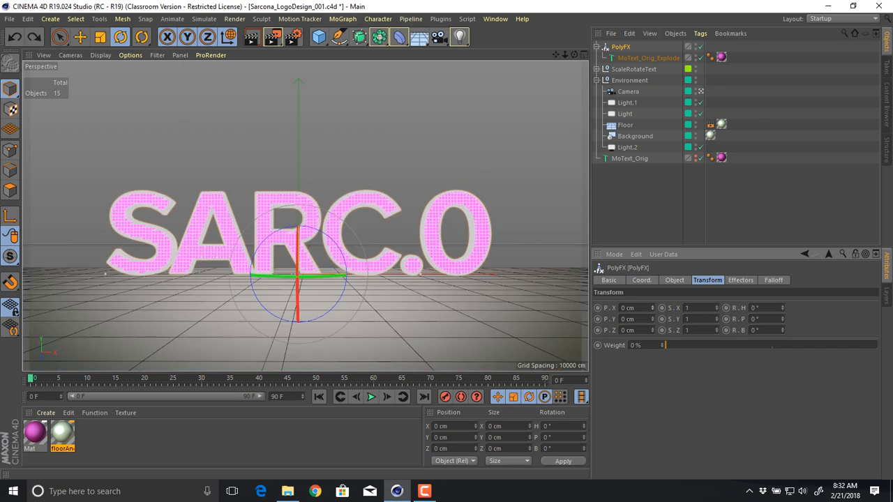
- Add a Random effector while the PolyFX object is selected
click(343, 19)
mouse_move(376, 36)
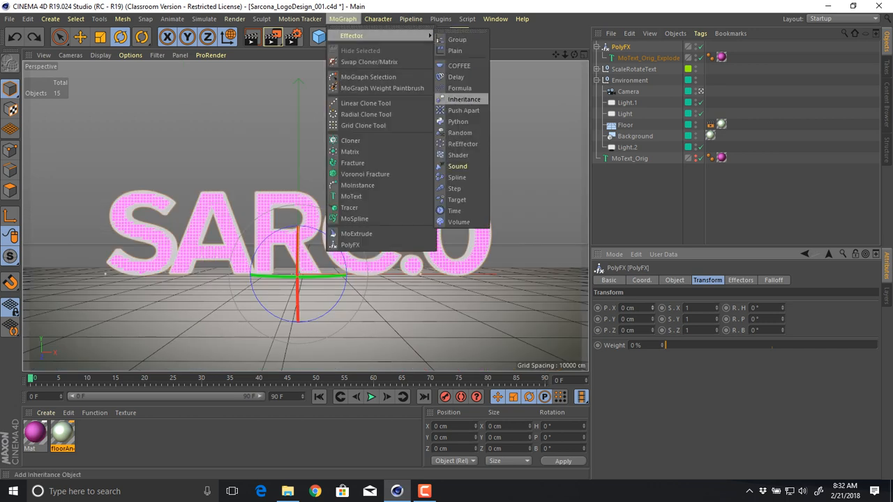
click(459, 133)
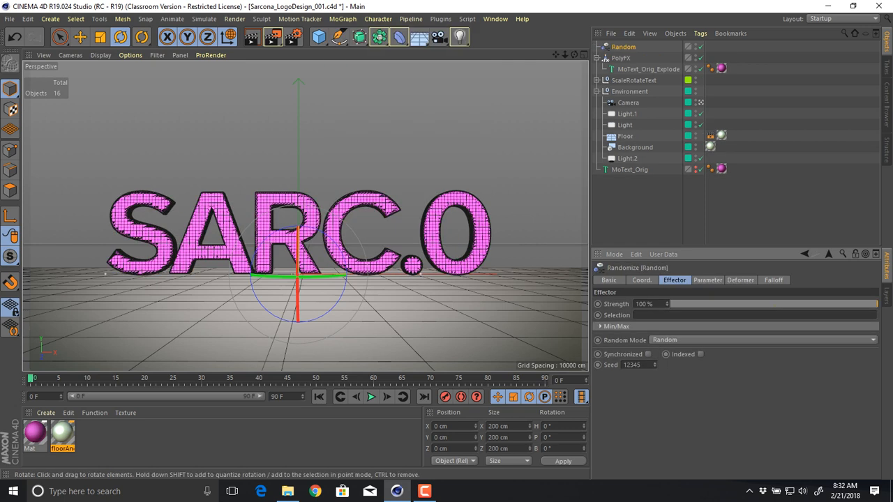
- Set the viewport display back to plain Gouraud Shading for a close view of the letters
alt+drag(529, 133, 488, 147)
alt+right_drag(529, 133, 575, 132)
alt+middle_drag(481, 150, 551, 133)
alt+right_drag(493, 142, 568, 142)
alt+drag(447, 174, 488, 185)
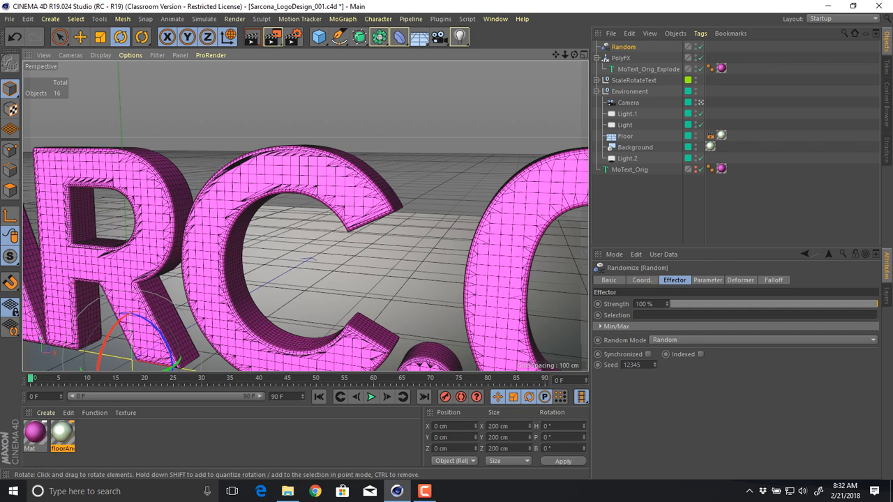
click(101, 55)
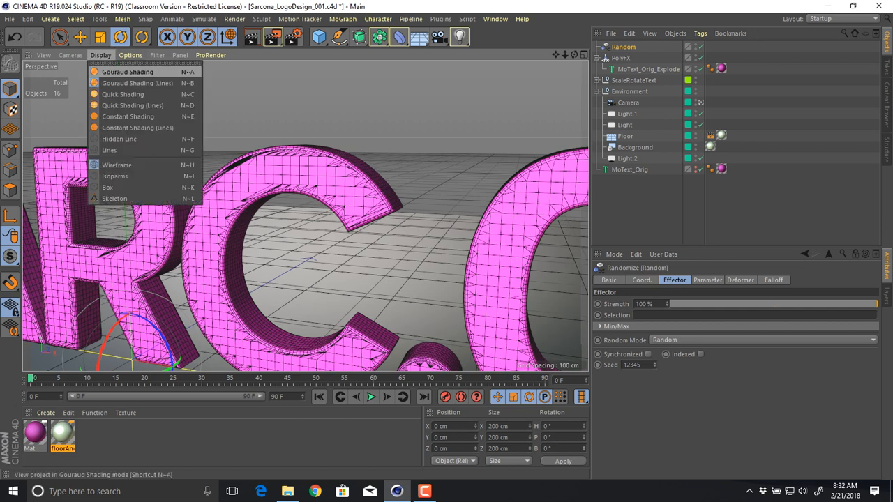
click(128, 72)
alt+drag(392, 227, 370, 182)
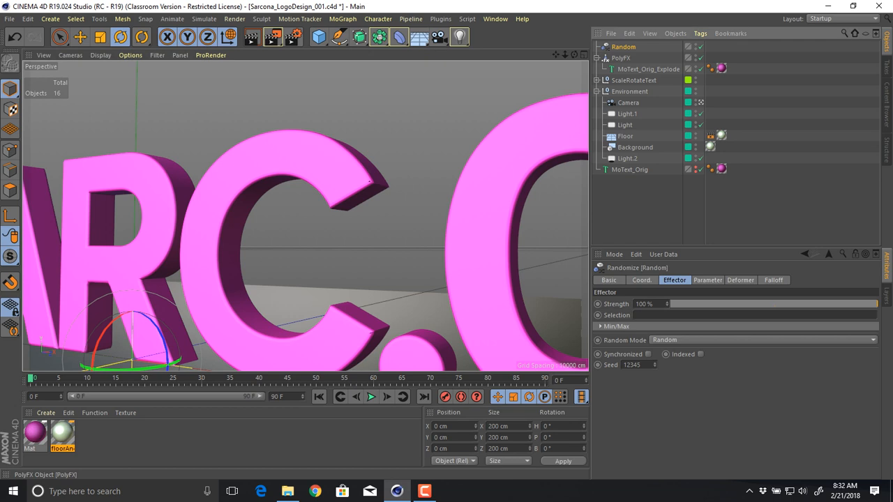
- Move PolyFX out of its parent position and make it a child of MoText_Orig_Explode
drag(621, 58, 638, 188)
drag(621, 159, 636, 170)
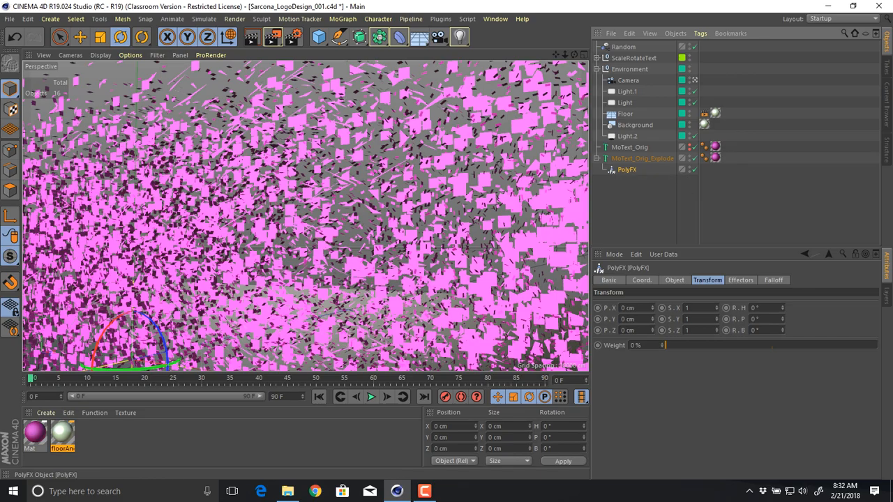
- Inspect the scattered text polygons from several angles and distances with the Random effector selected
click(642, 159)
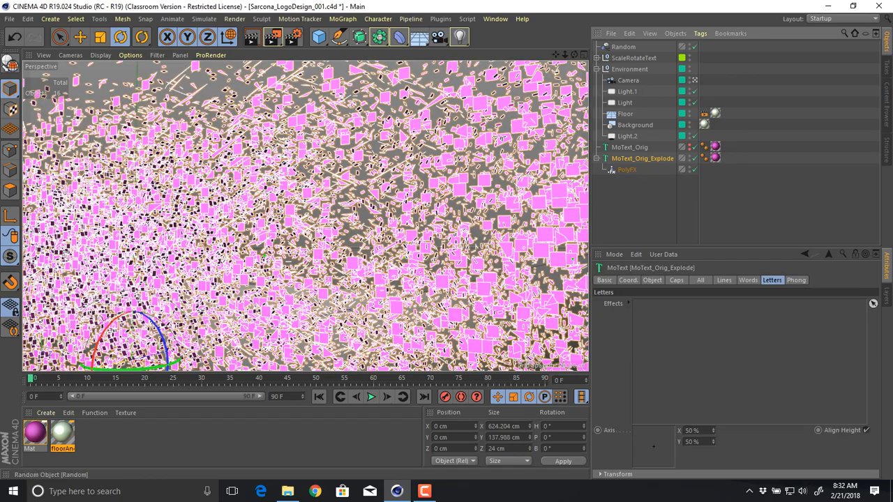
click(624, 48)
alt+right_drag(419, 210, 272, 209)
alt+drag(272, 209, 377, 209)
alt+drag(234, 265, 391, 279)
alt+right_drag(394, 184, 245, 184)
alt+drag(286, 237, 328, 248)
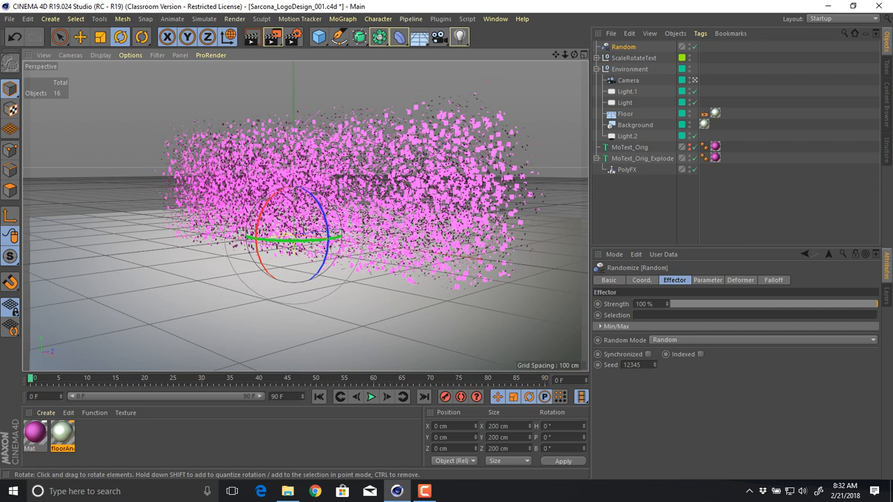
- Change the cap type of MoText_Orig_Explode to N-gons and inspect the exploded pieces up close
click(642, 159)
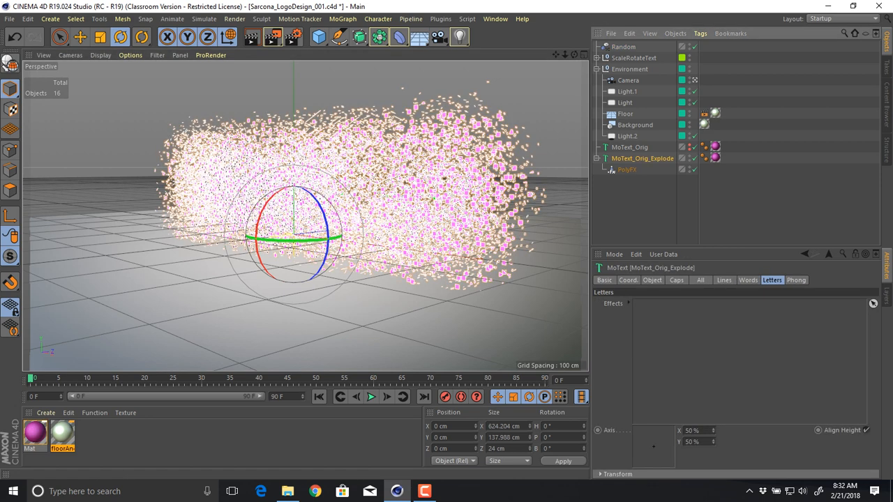
click(677, 281)
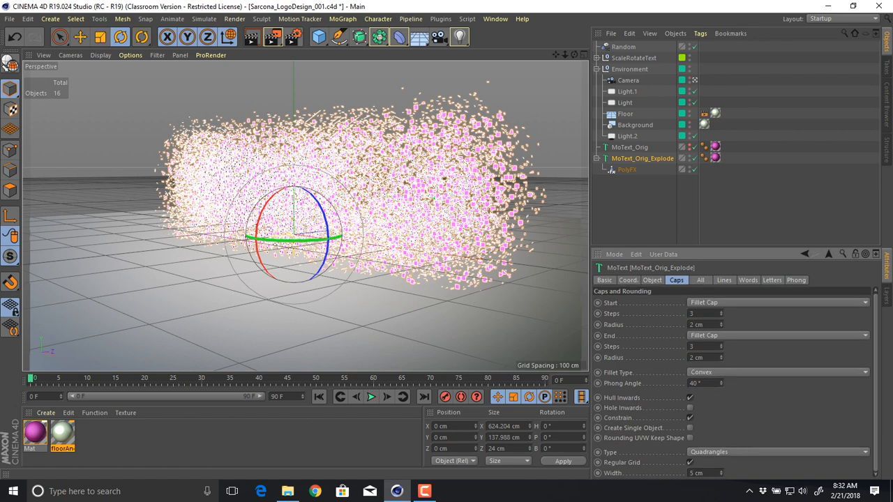
click(778, 453)
click(704, 441)
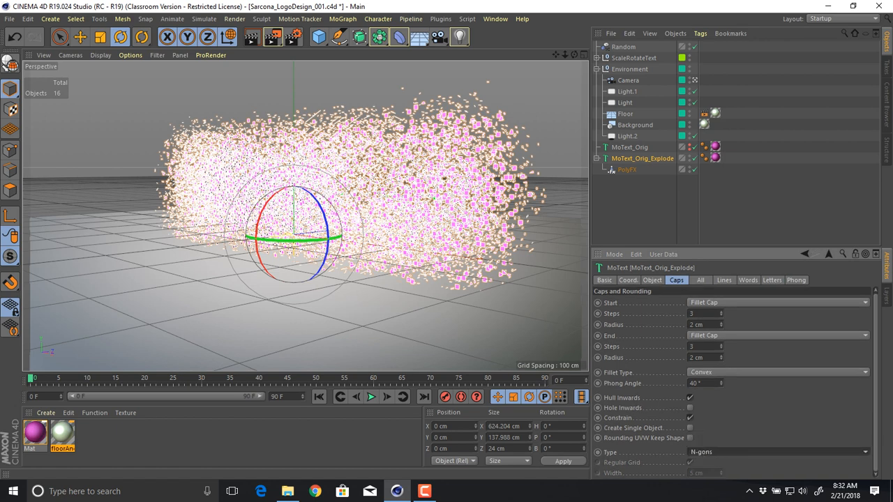
alt+drag(456, 199, 394, 199)
alt+right_drag(456, 199, 494, 199)
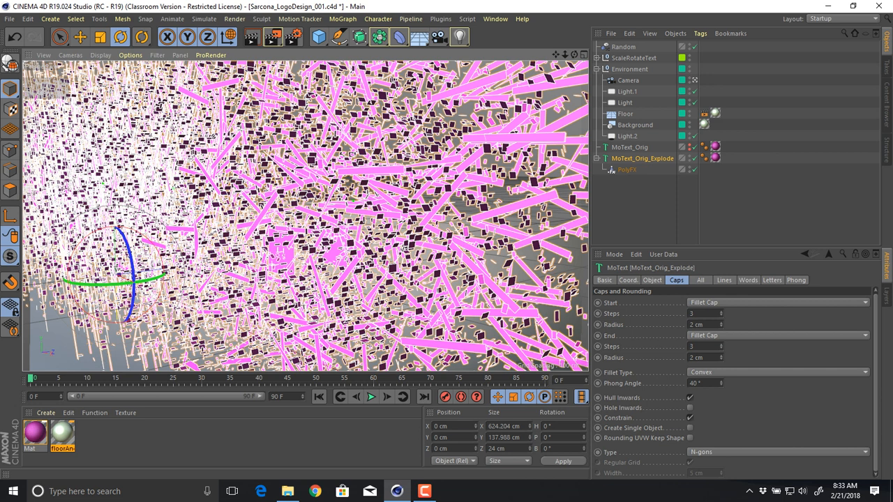
- Set the cap type of MoText_Orig_Explode back to Quadrangles and select the Random effector
click(779, 452)
click(712, 441)
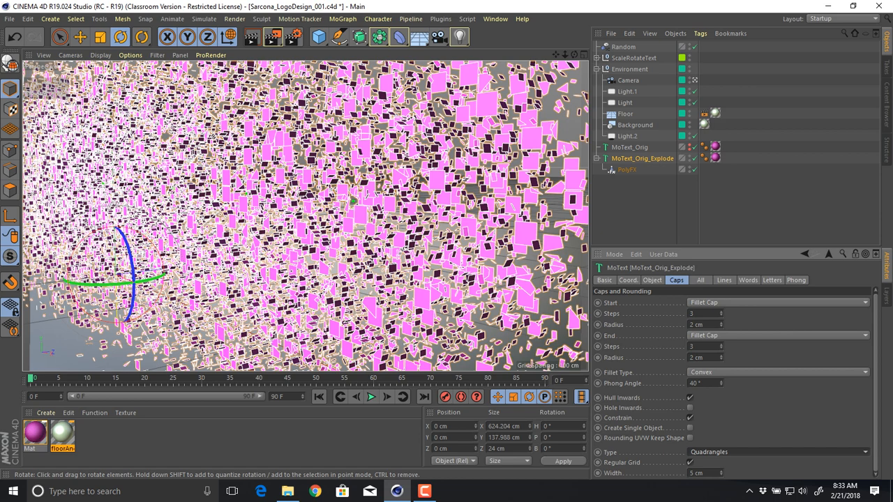
alt+drag(353, 201, 412, 179)
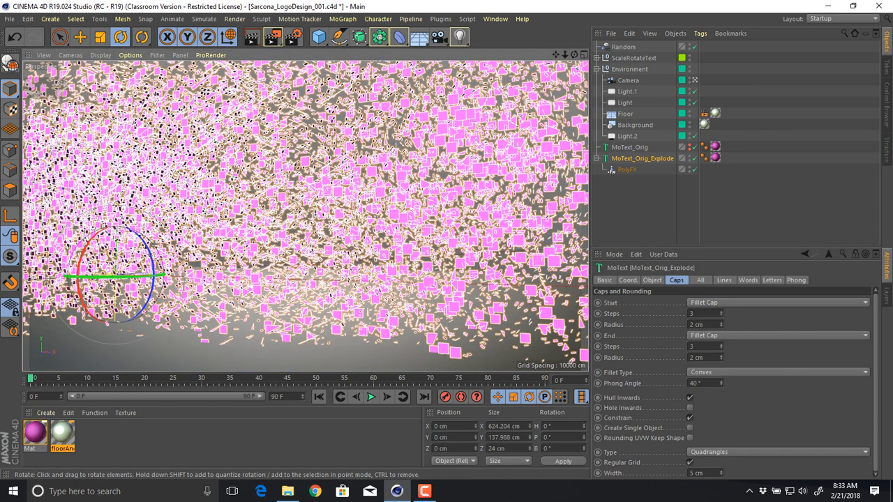
click(623, 47)
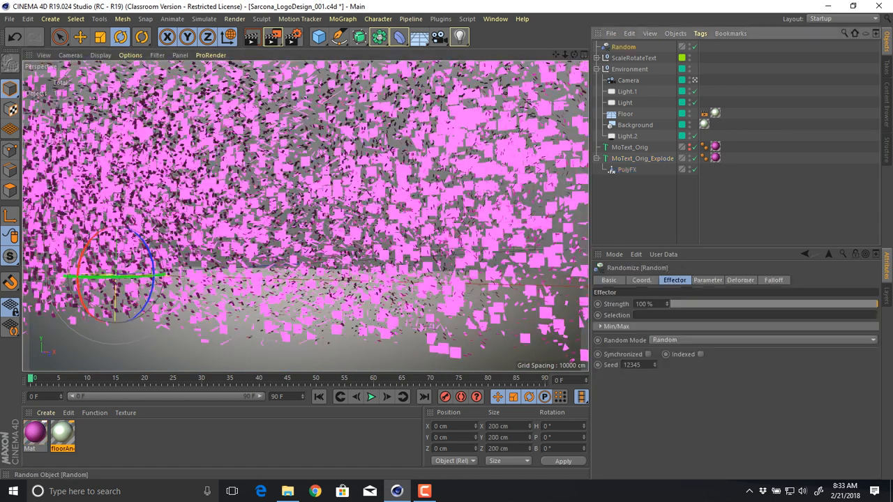
- Toggle the Random effector's Position and Scale parameters off and on to compare their effect on the whole text
scroll(448, 279, down, 5)
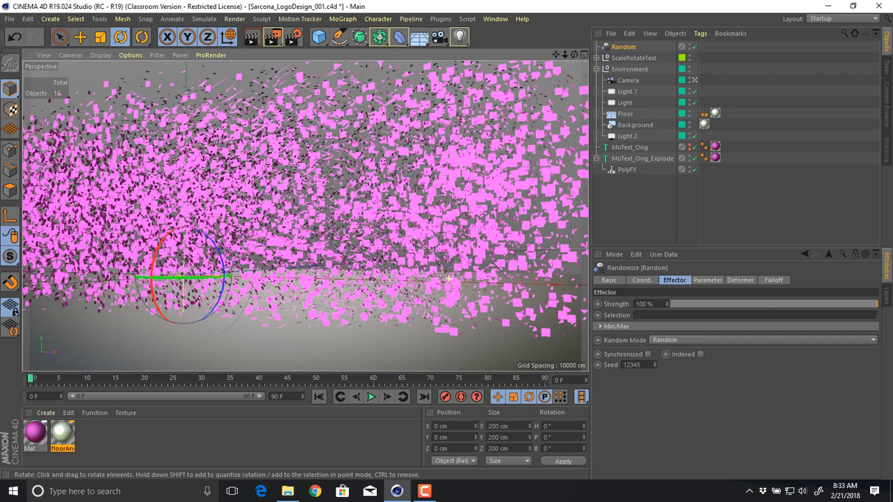
alt+drag(276, 276, 325, 278)
alt+middle_drag(280, 213, 307, 217)
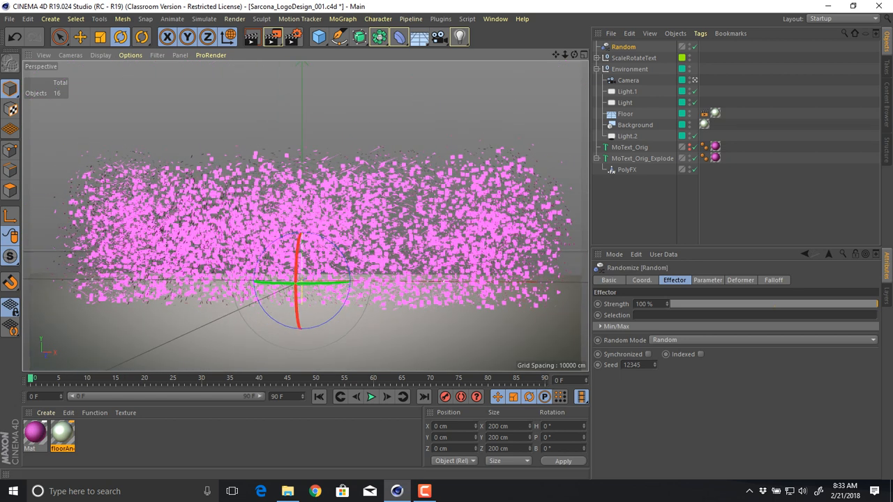
click(708, 280)
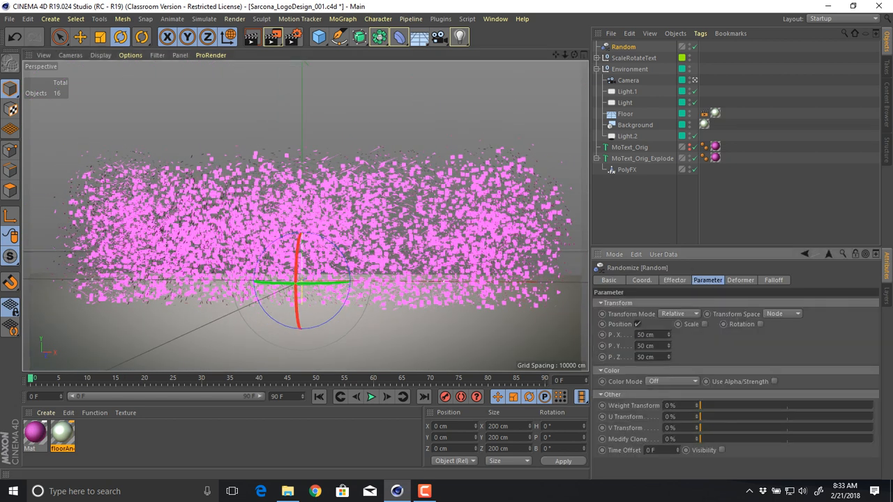
click(637, 324)
click(638, 323)
click(637, 324)
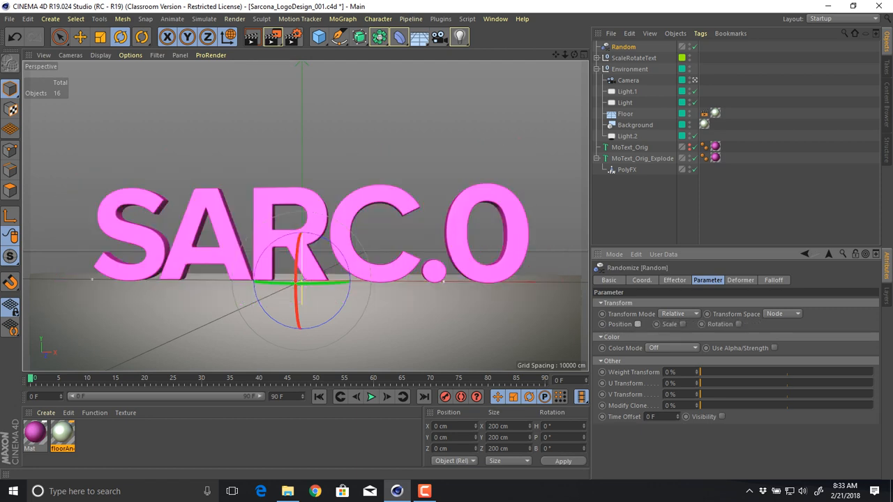
click(683, 324)
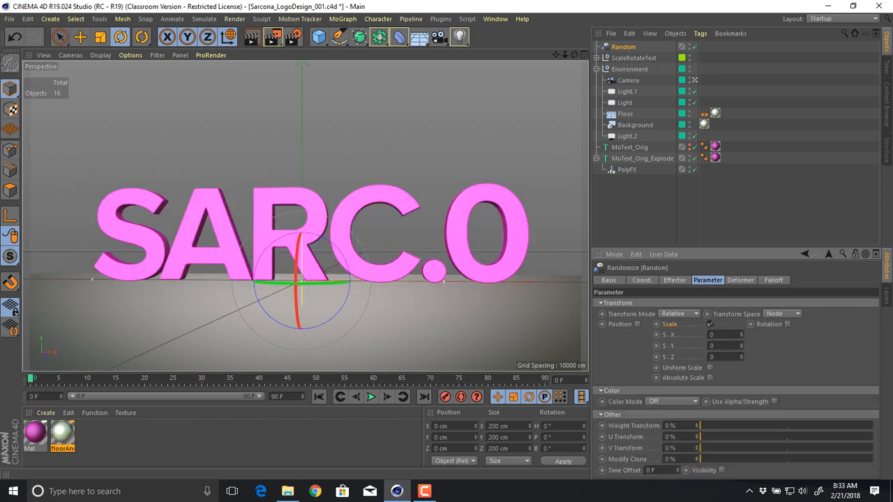
click(709, 324)
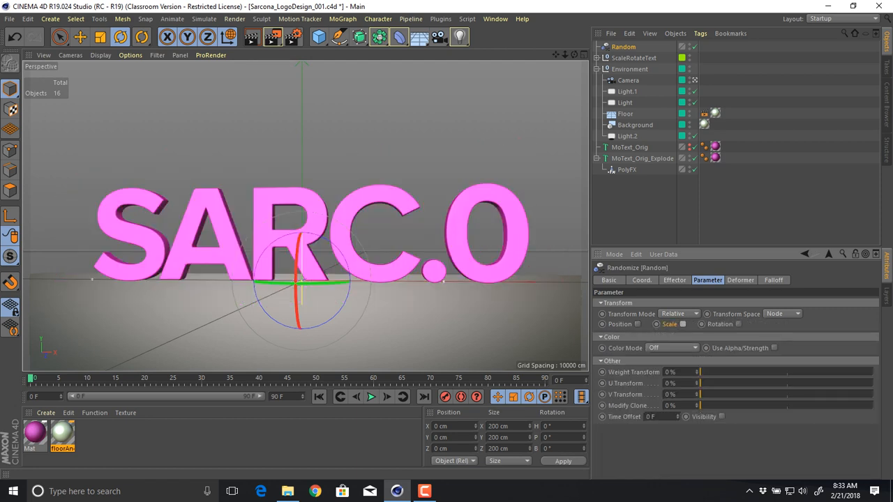
click(637, 324)
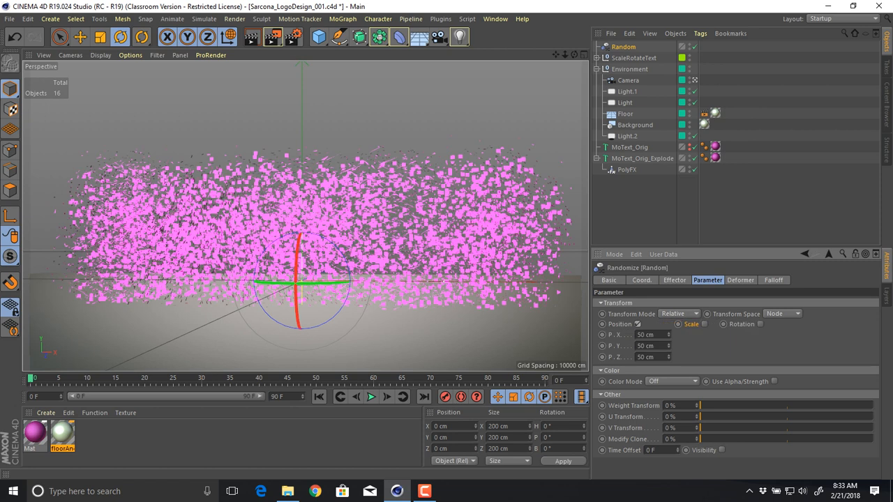
- Set the Random effector's P.X and P.Y offsets to 1 cm and view the scattered text from the side
double_click(645, 345)
drag(655, 335, 637, 335)
text(1)
key(Tab)
text(1)
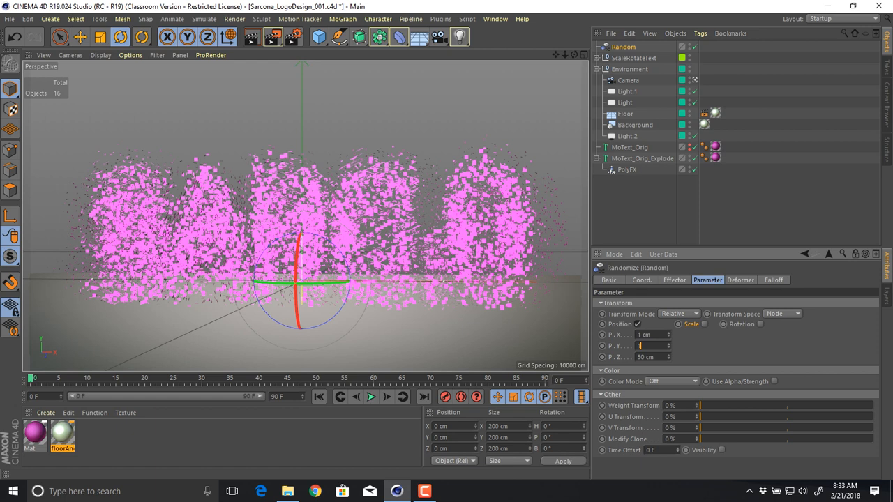
key(Return)
key(Tab)
alt+drag(363, 209, 126, 202)
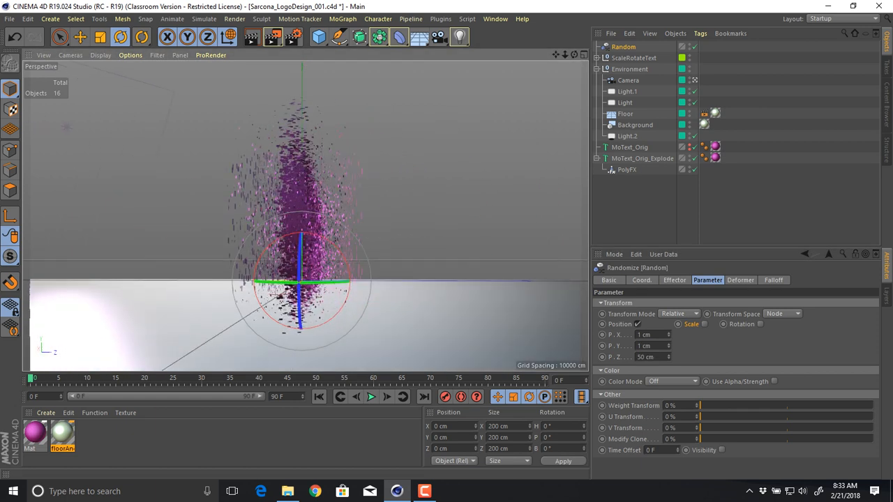
- Set the Random effector's P.X, P.Y and P.Z offsets to 0 cm
double_click(647, 335)
text(0)
key(Tab)
text(0)
key(Return)
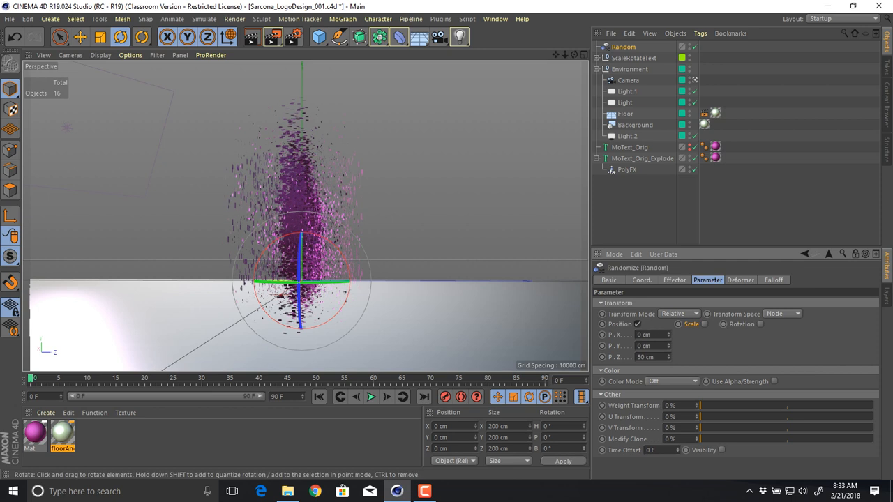
alt+drag(279, 209, 354, 226)
alt+right_drag(354, 226, 419, 227)
alt+middle_drag(419, 227, 339, 229)
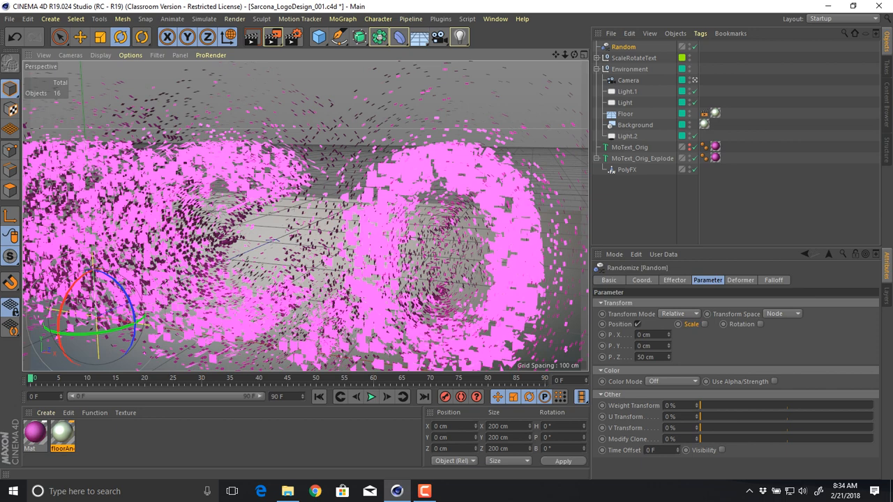
double_click(646, 357)
text(0)
key(Return)
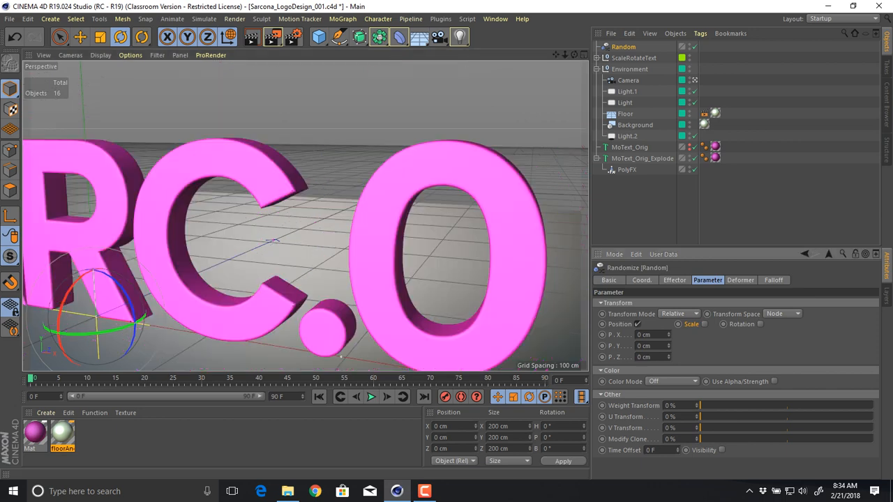
- Try raising the Random effector's P.X offset to 49 cm and adjusting P.Y, and undo the changes
drag(668, 335, 669, 301)
alt+drag(432, 188, 412, 276)
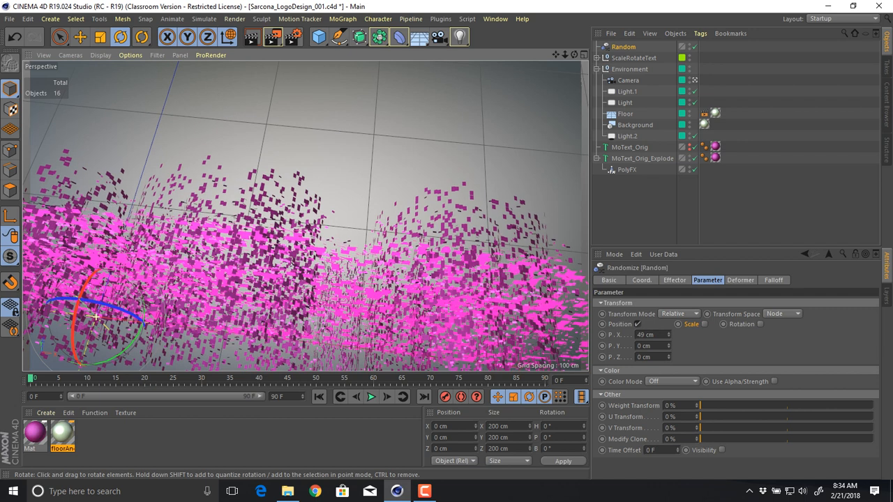
key(ctrl+z)
key(ctrl+z)
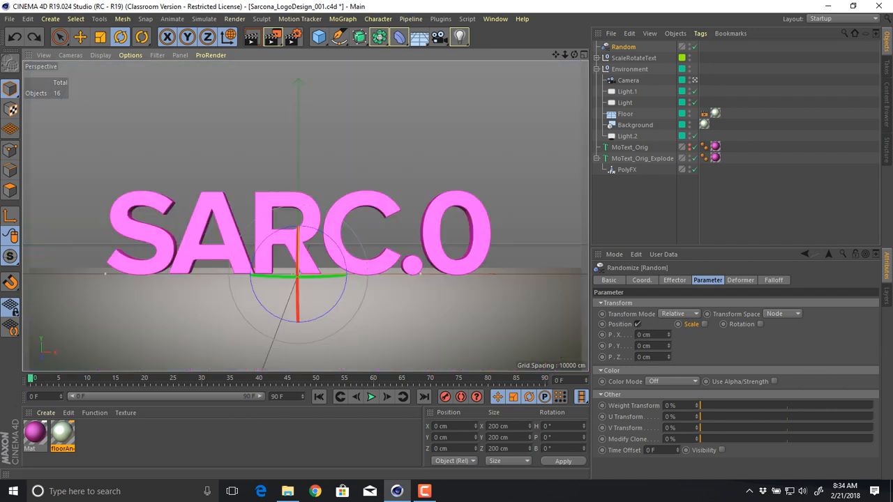
drag(669, 347, 634, 335)
key(ctrl+z)
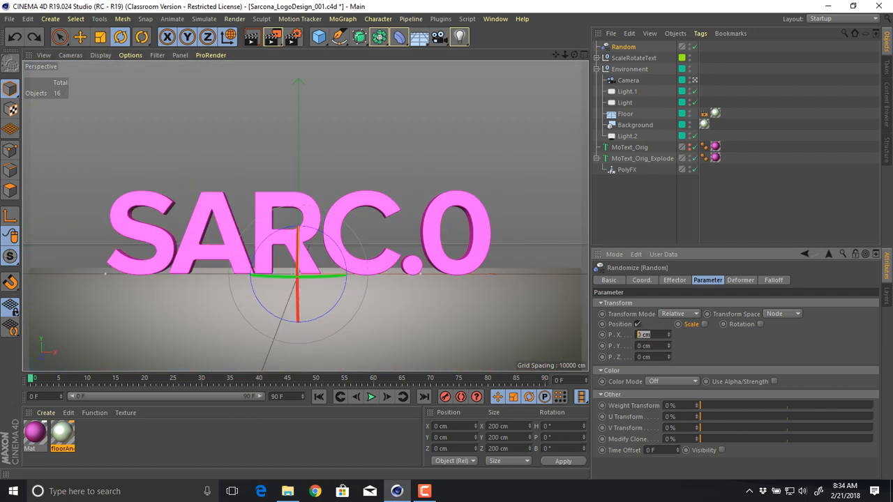
- Set the Random effector's P.X, P.Y and P.Z offsets to 5 cm each
text(5)
key(Tab)
text(5)
key(Tab)
text(5)
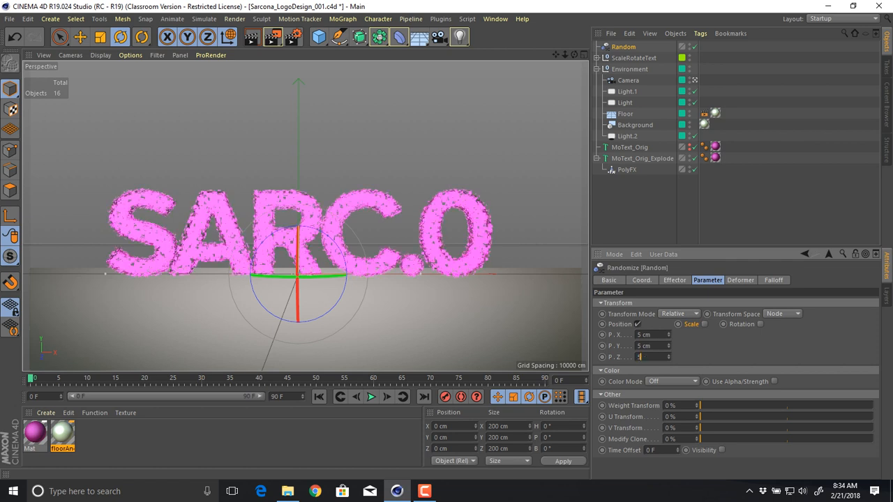
key(Return)
- Increase the Random effector's P.X, P.Y and P.Z offsets to 10 cm each
double_click(652, 346)
text(10)
double_click(652, 335)
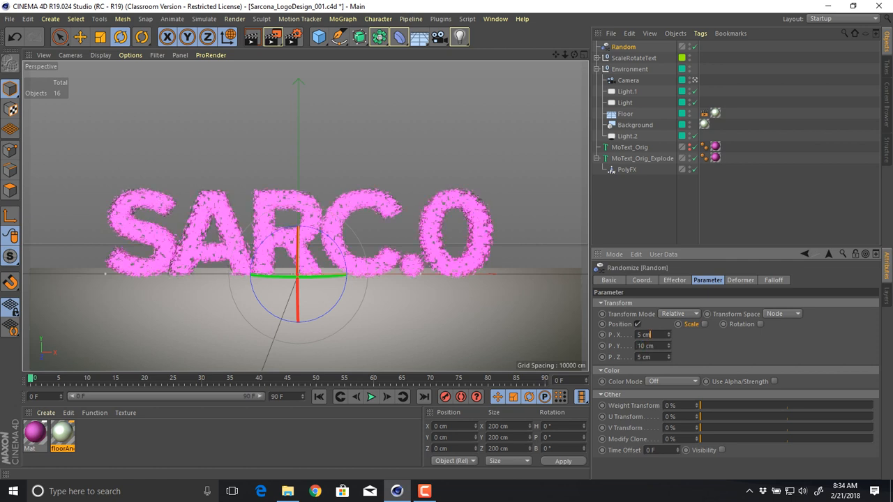
text(10)
key(Tab)
key(Tab)
text(10)
key(Return)
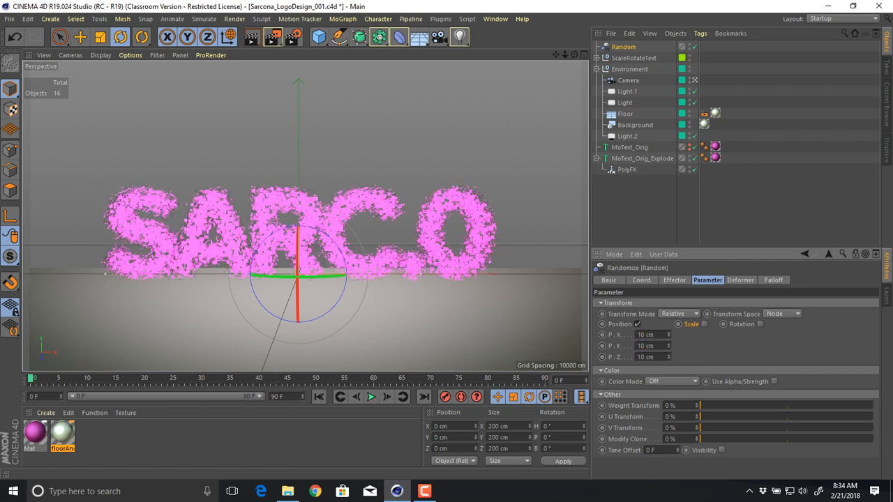
- Set the Random effector's P.X, P.Y and P.Z offsets to 25 cm each
drag(656, 335, 635, 335)
text(25)
key(Tab)
text(25)
key(Tab)
text(25)
key(Return)
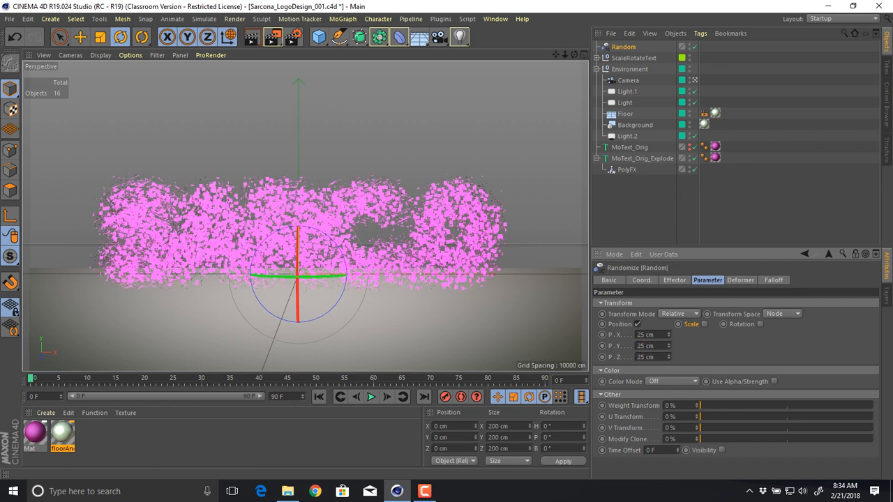
- Enable Scale on the Random effector with Uniform Scale and Absolute Scale, and set the scale value to -1
click(705, 324)
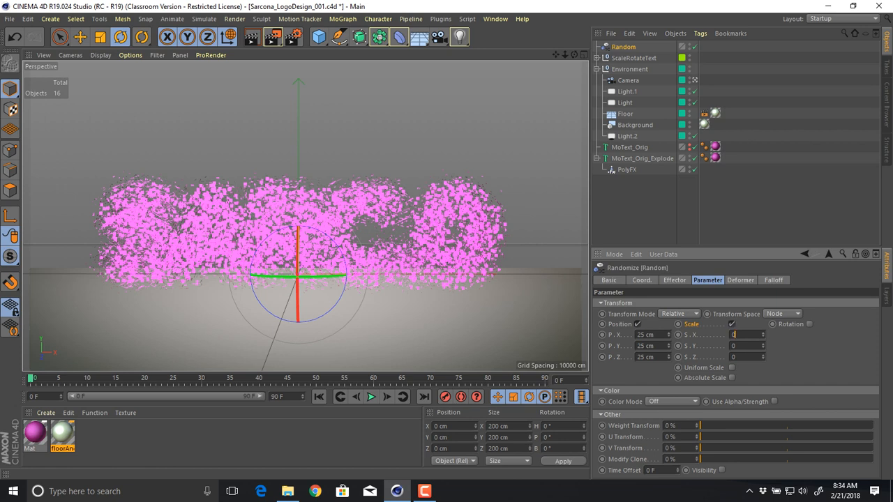
click(733, 335)
click(731, 367)
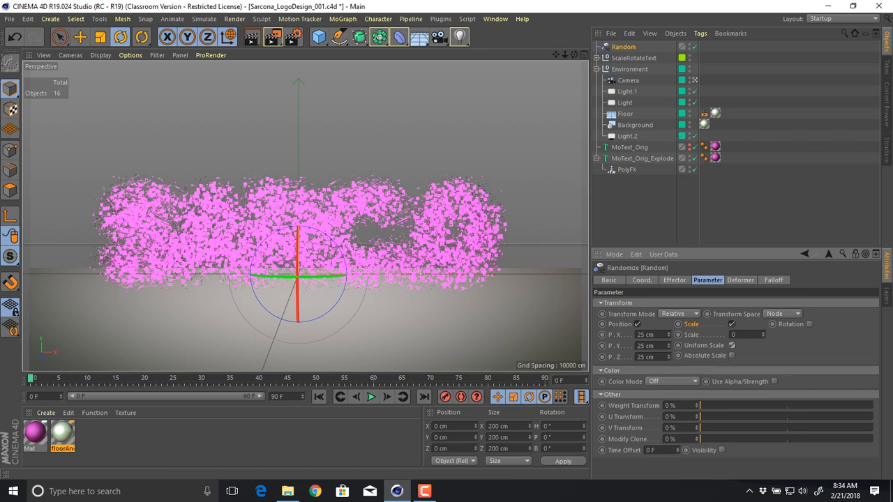
click(732, 356)
click(733, 335)
text(0.1)
double_click(736, 334)
text(-1)
key(Return)
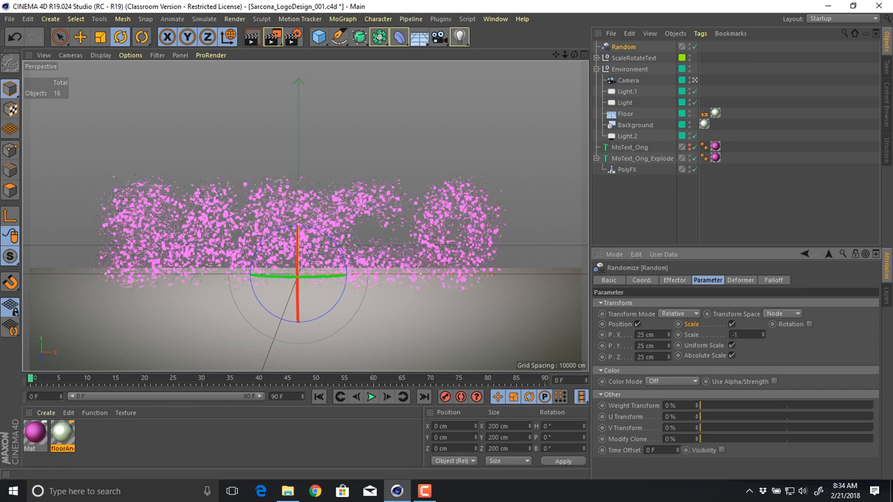
- Enable Rotation on the Random effector and set R.H, R.P and R.B to 90° each
alt+drag(369, 206, 393, 162)
alt+right_drag(393, 163, 411, 151)
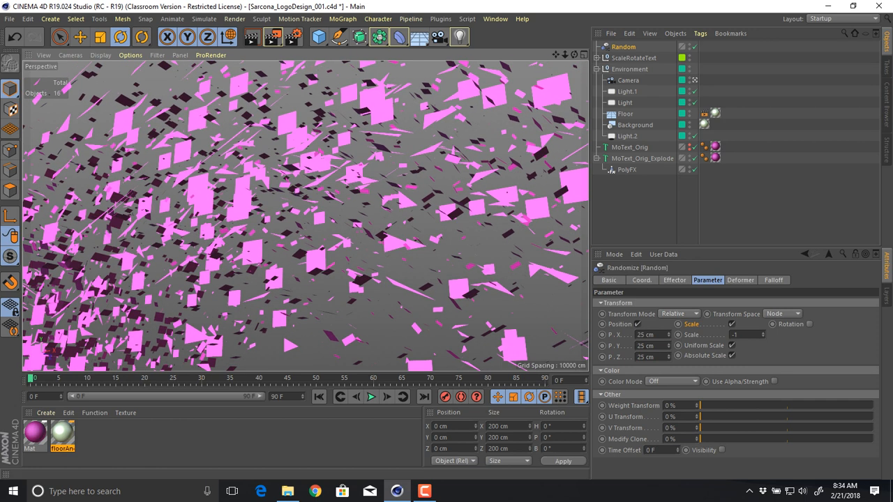
click(810, 324)
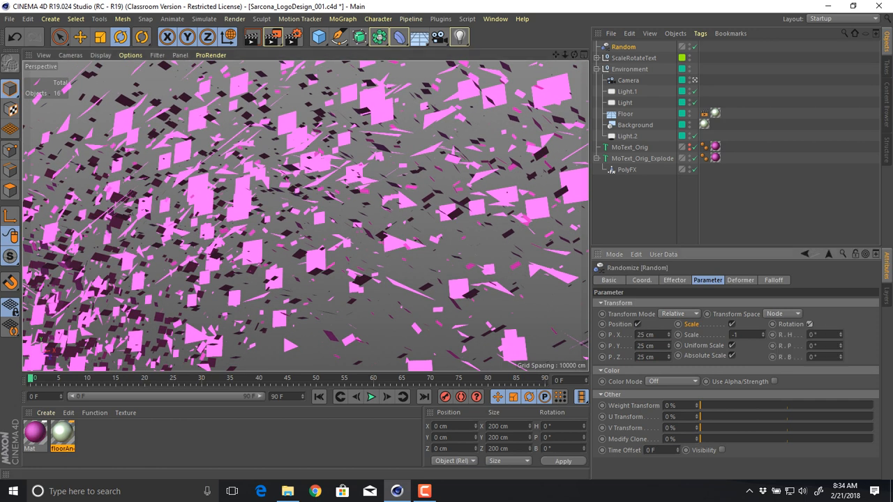
click(813, 335)
text(90)
key(Tab)
text(90)
key(Tab)
text(90)
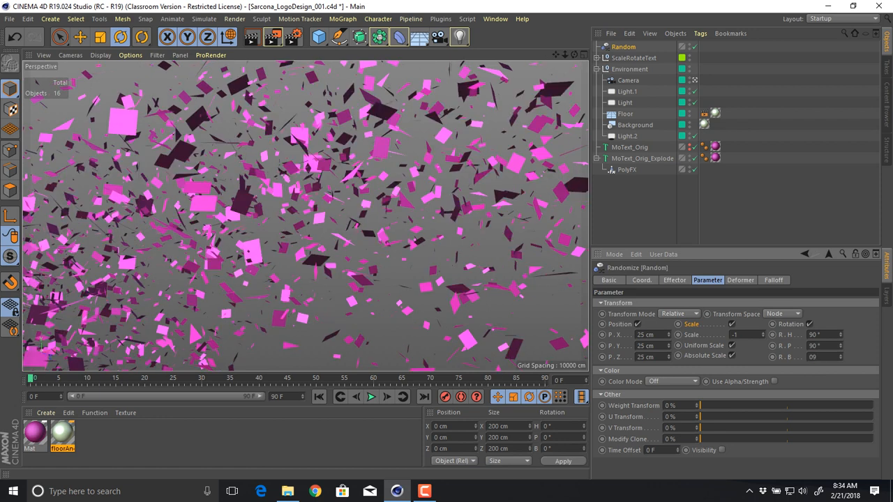
key(Return)
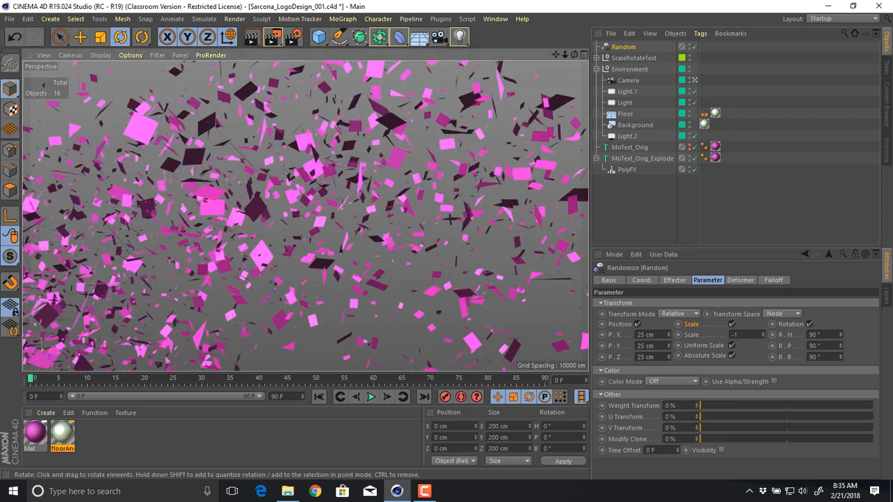
- Check the rotated fragments across the whole title and set the Random effector's falloff shape to Box
alt+right_drag(481, 160, 401, 139)
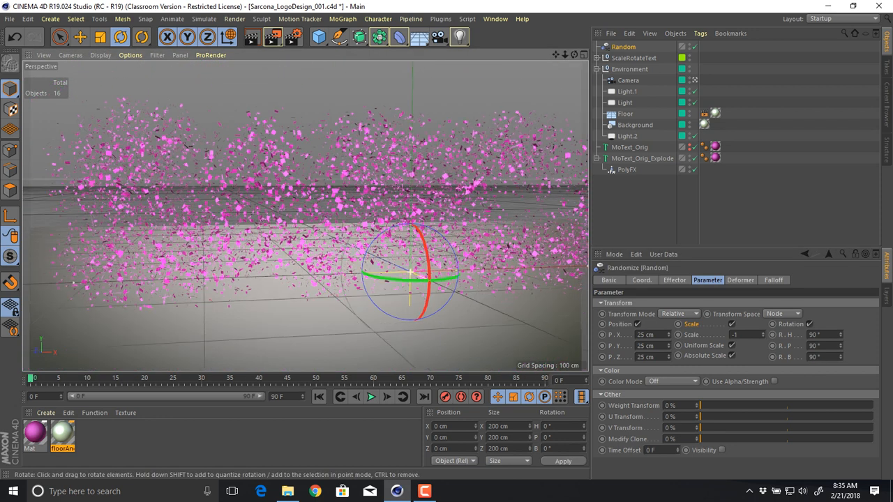
alt+drag(401, 139, 431, 121)
alt+right_drag(431, 121, 391, 133)
alt+middle_drag(390, 132, 284, 179)
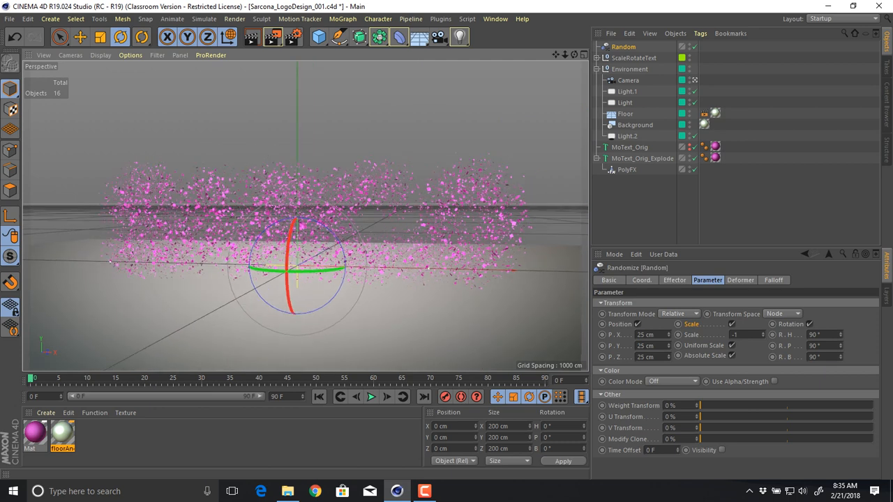
click(773, 279)
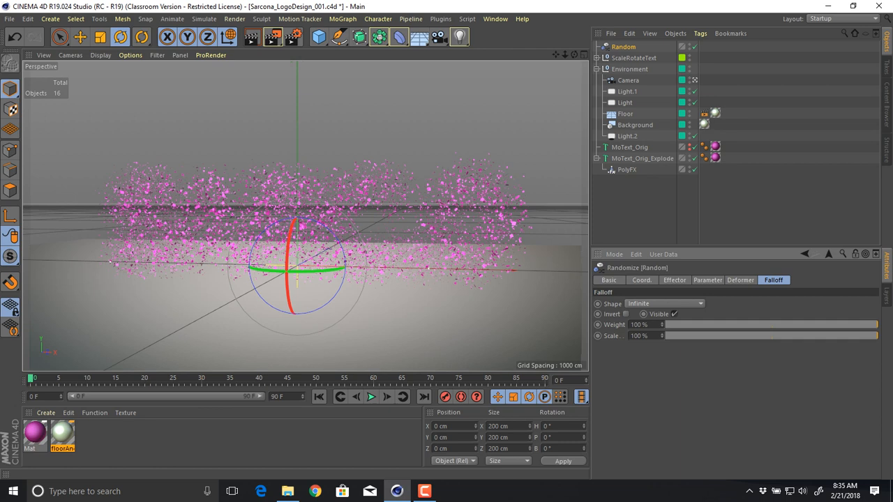
click(665, 303)
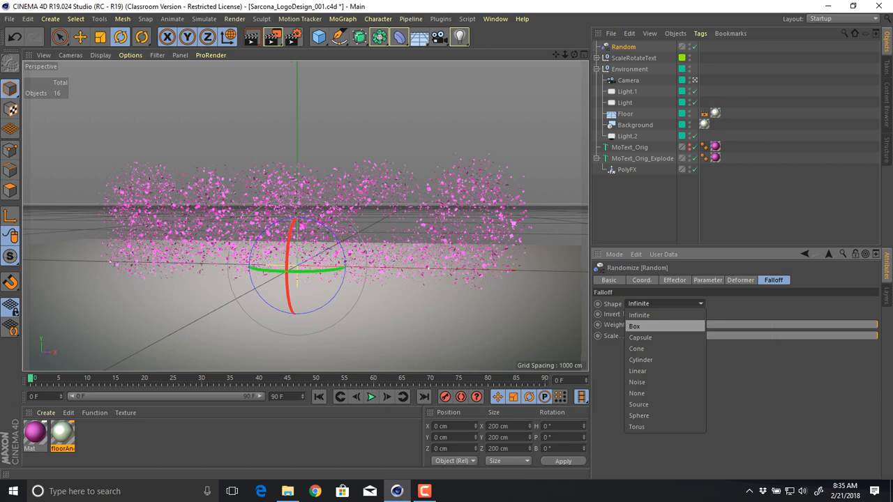
click(665, 325)
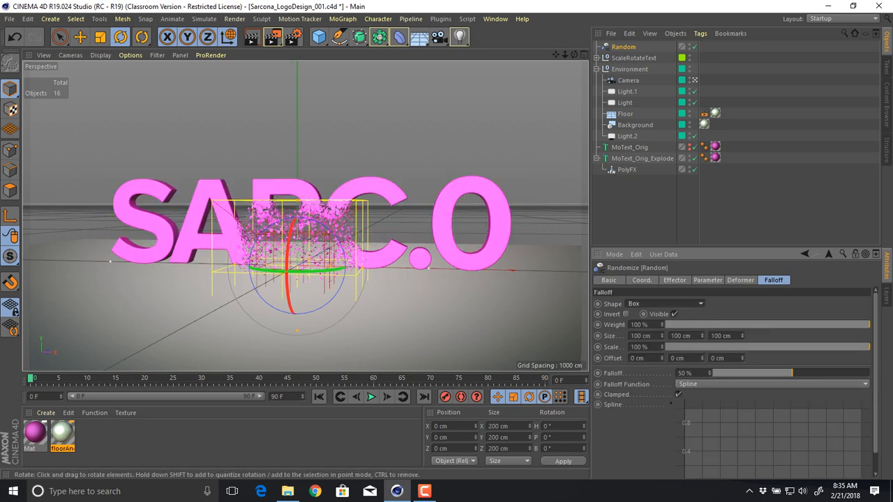
- Move the Random effector's falloff box above the text and back through it, ending at X about -113 cm and Y about 60 cm
key(e)
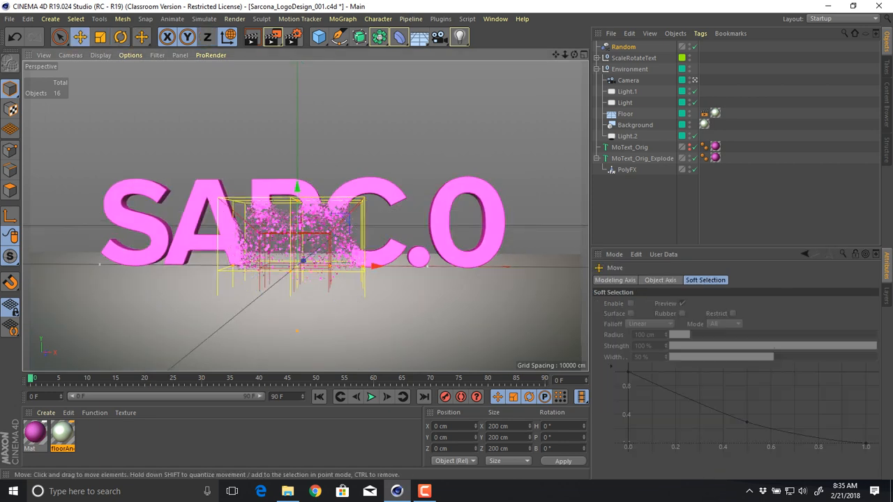
drag(298, 187, 297, 33)
alt+middle_drag(294, 179, 306, 221)
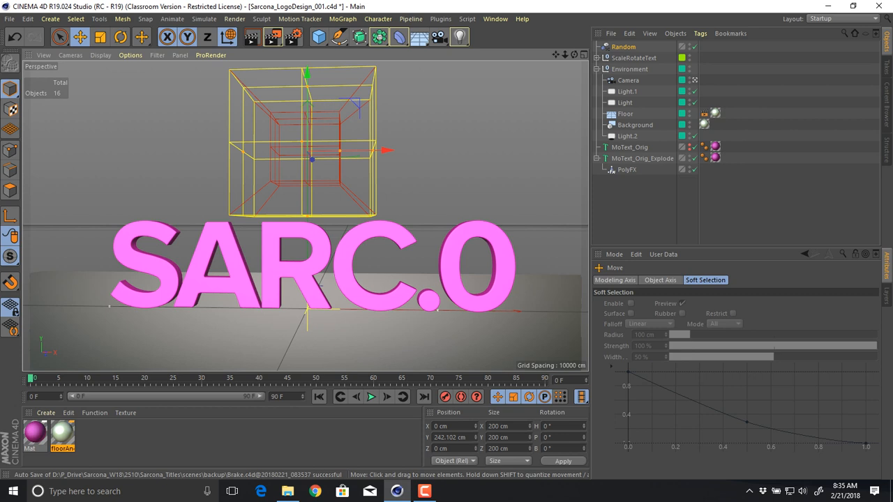
drag(307, 72, 307, 203)
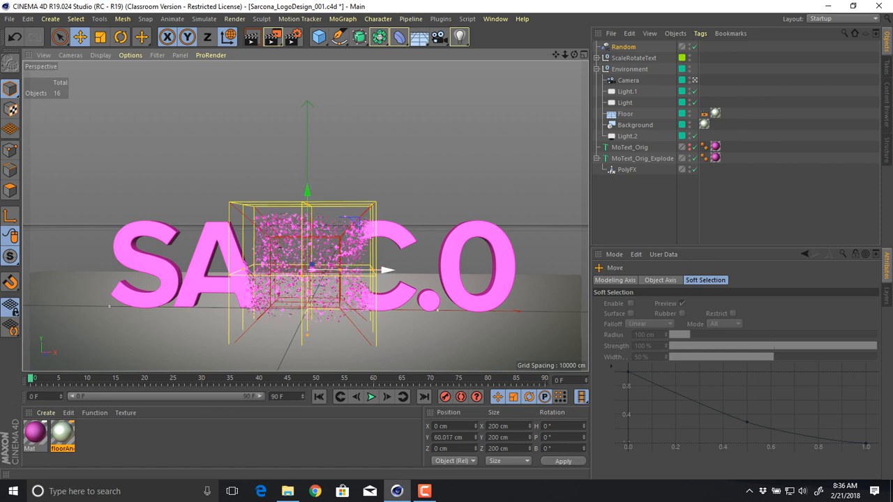
drag(386, 263, 315, 270)
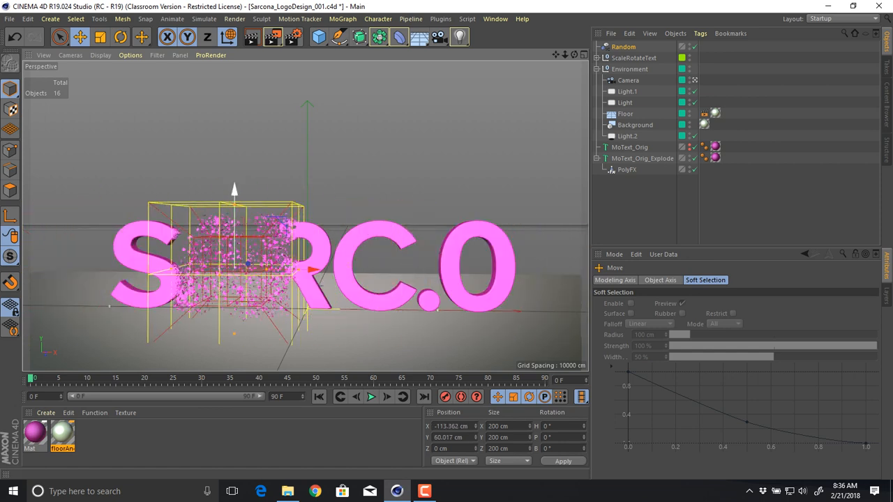
- Enlarge the Random effector's falloff box to about 773 cm wide and 390 cm high, placing it at X about 7 cm and Y about 44 cm
drag(234, 187, 234, 162)
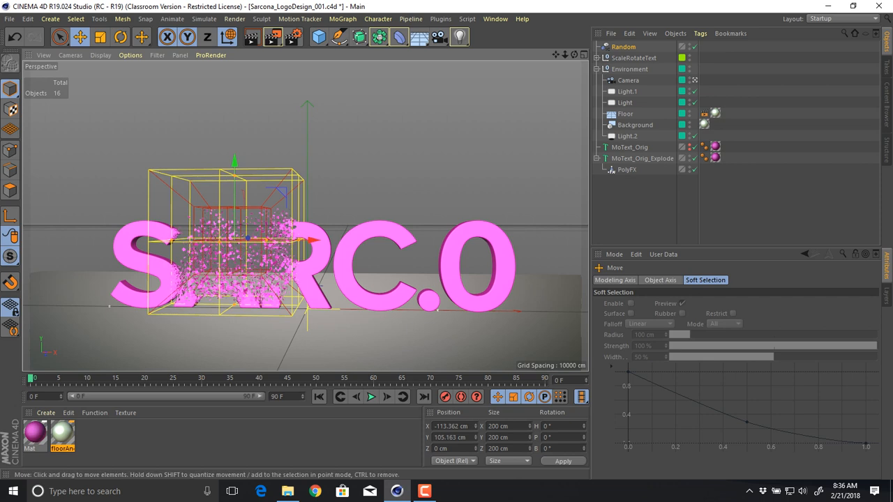
drag(299, 241, 508, 241)
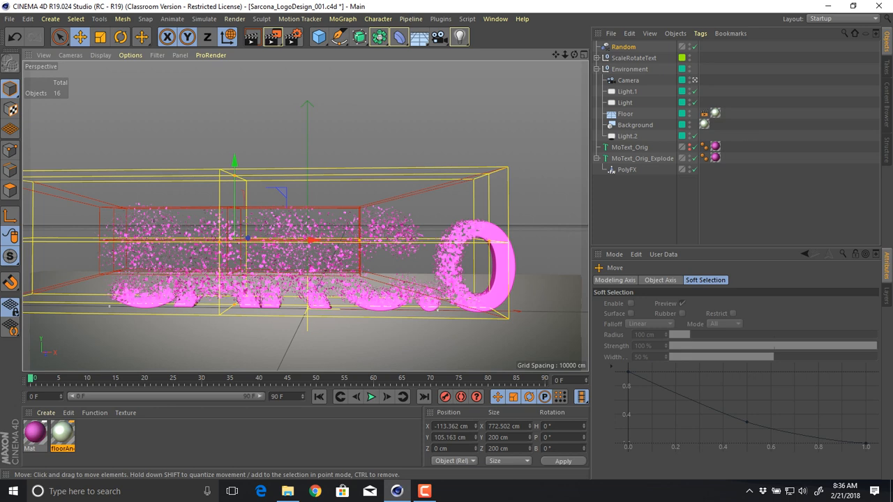
drag(314, 240, 364, 241)
alt+drag(363, 241, 300, 242)
drag(281, 175, 373, 108)
mouse_move(403, 239)
mouse_down()
mouse_move(447, 239)
mouse_move(285, 239)
mouse_move(437, 240)
mouse_move(341, 239)
mouse_move(392, 241)
mouse_up()
drag(312, 161, 358, 206)
scroll(361, 205, down, 1)
alt+middle_drag(359, 206, 333, 178)
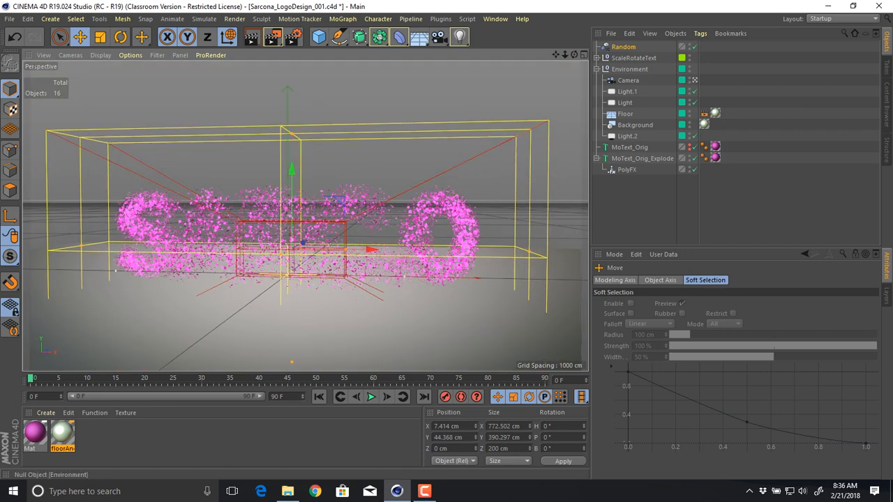
- Try the Capsule falloff shape on the Random effector and inspect it around the text
click(623, 47)
click(663, 305)
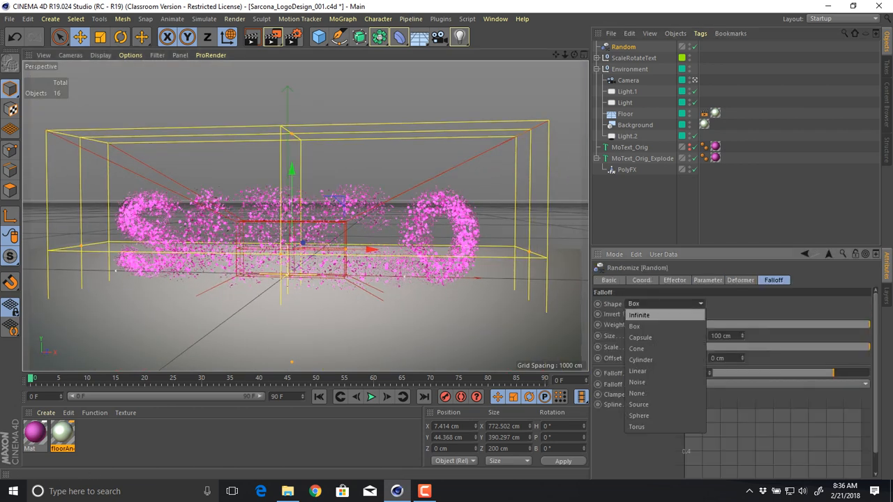
click(649, 337)
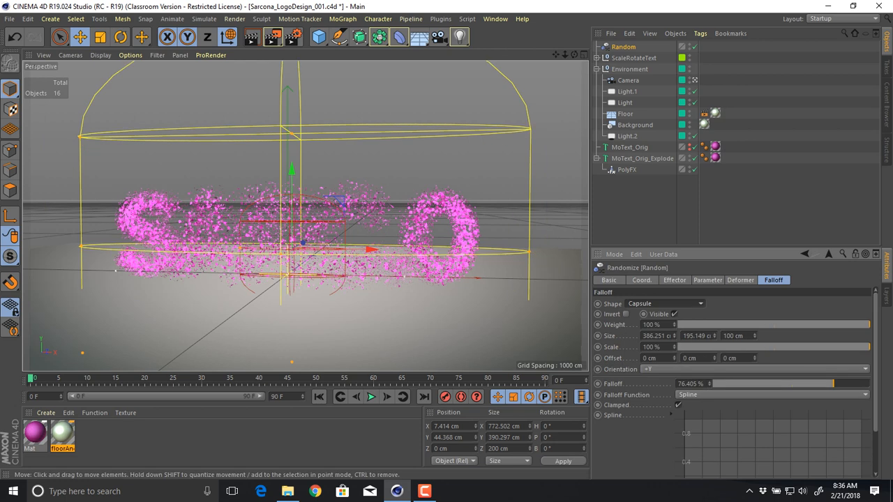
alt+right_drag(471, 188, 398, 203)
alt+drag(397, 203, 307, 234)
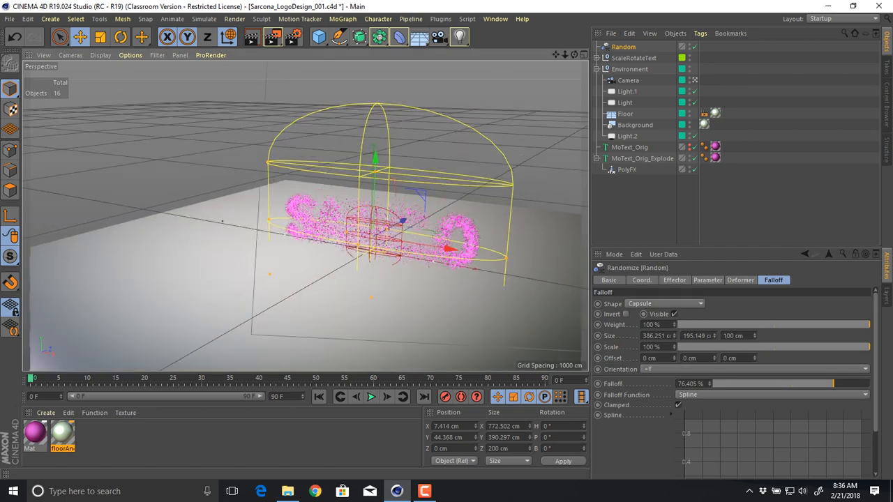
- Try the Noise falloff shape on the Random effector, moving it through the text to X about -29 cm and Z about 96 cm
click(665, 304)
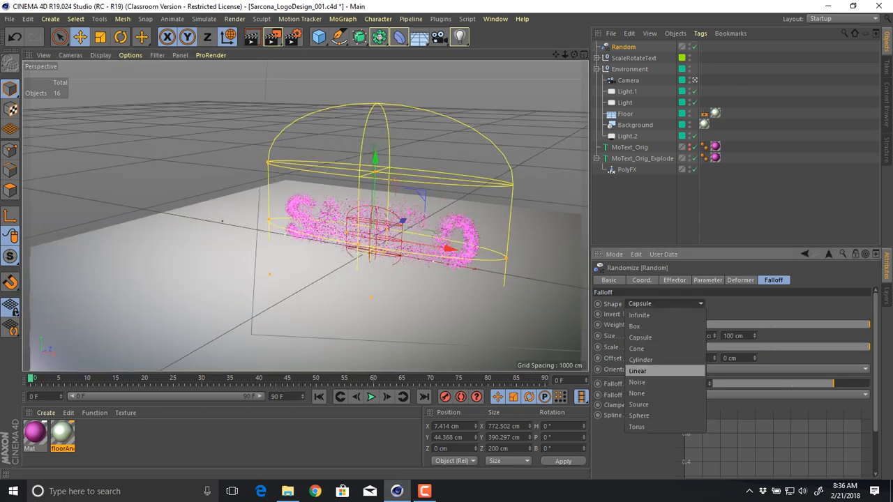
click(637, 382)
alt+drag(376, 258, 440, 226)
alt+right_drag(440, 226, 478, 222)
mouse_move(396, 248)
mouse_down()
mouse_move(530, 249)
mouse_move(382, 249)
mouse_move(573, 249)
mouse_move(403, 249)
mouse_up()
mouse_move(321, 231)
mouse_down()
mouse_move(238, 230)
mouse_move(321, 230)
mouse_move(312, 230)
mouse_up()
drag(383, 247, 266, 258)
alt+right_drag(265, 258, 349, 261)
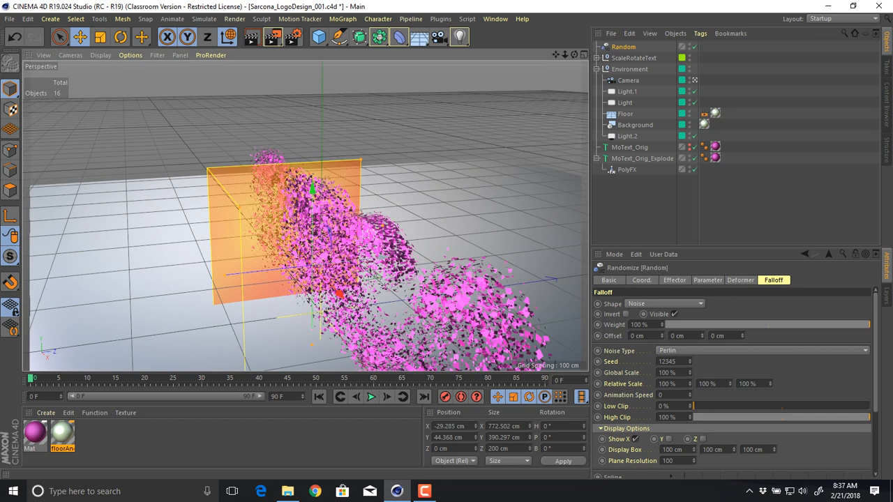
drag(381, 260, 458, 249)
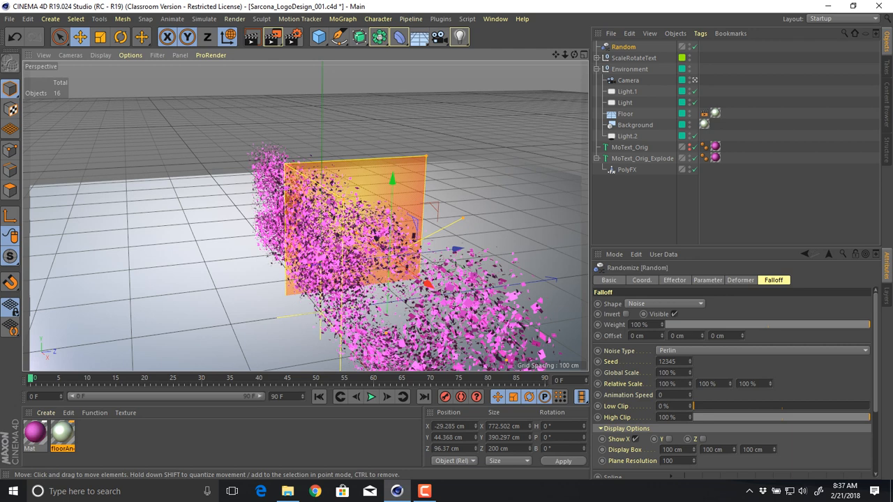
alt+drag(391, 244, 490, 217)
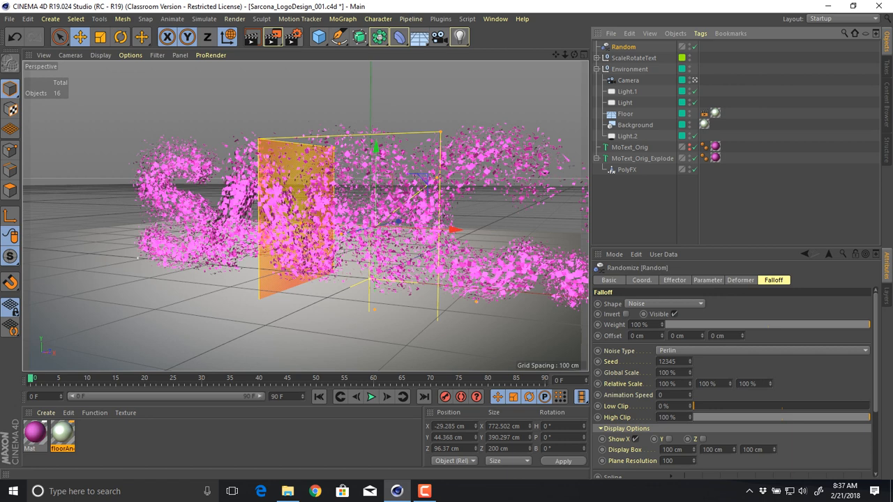
- Try the Sphere falloff shape, moving the Random effector to X about -205 cm and stretching the falloff's Z size to about 334 cm
click(665, 303)
click(639, 416)
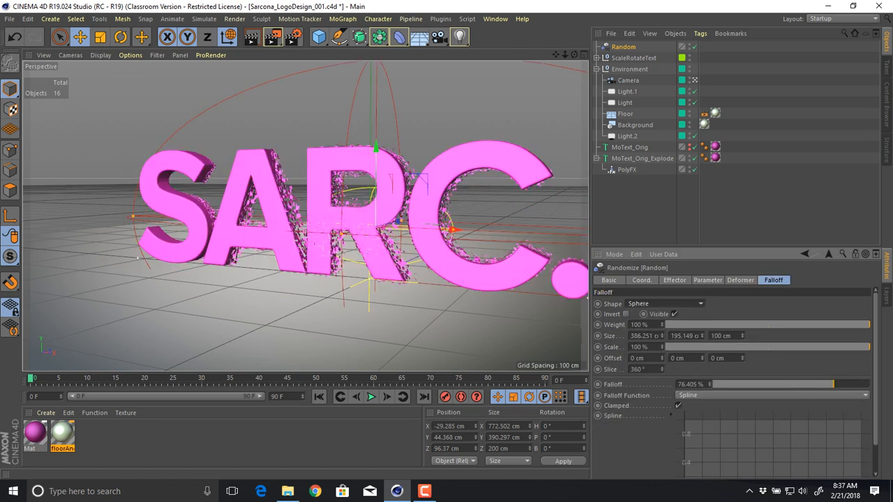
scroll(514, 213, down, 3)
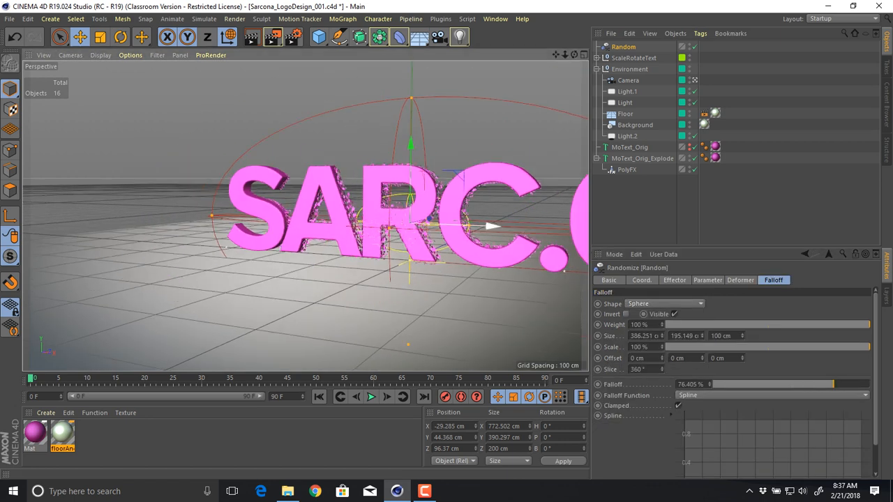
drag(492, 226, 415, 223)
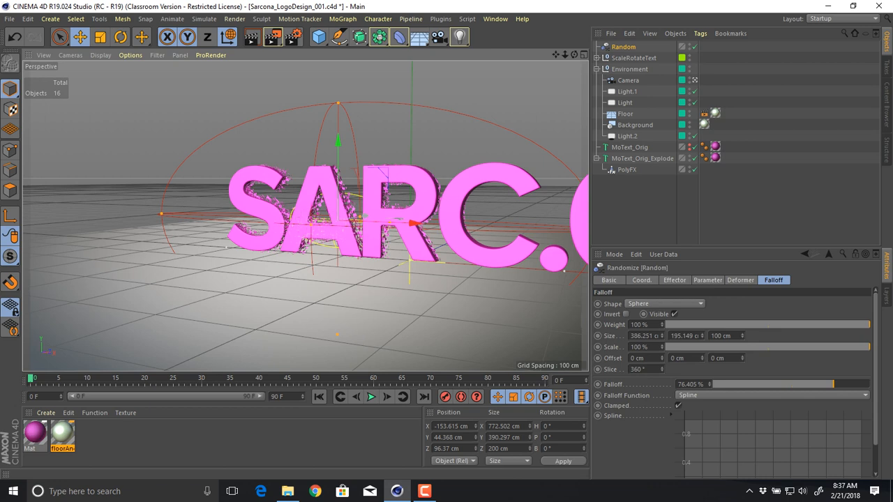
drag(363, 216, 304, 216)
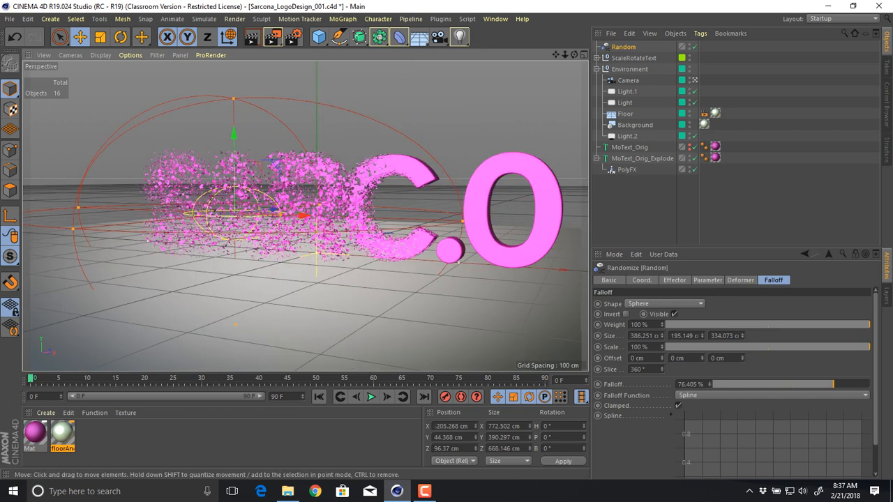
- Set the Random effector's falloff shape to Linear and rotate the effector to B about 92° so the falloff runs along the text
click(666, 303)
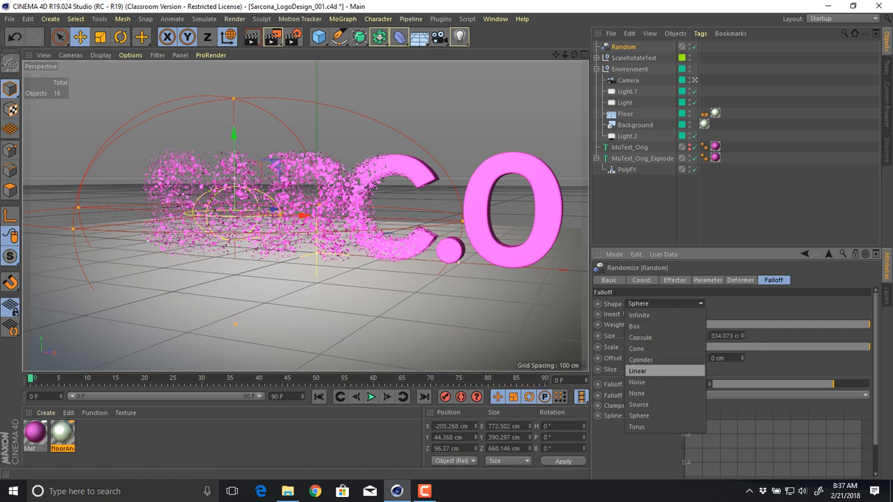
click(637, 370)
scroll(377, 210, down, 5)
alt+drag(377, 209, 432, 216)
key(r)
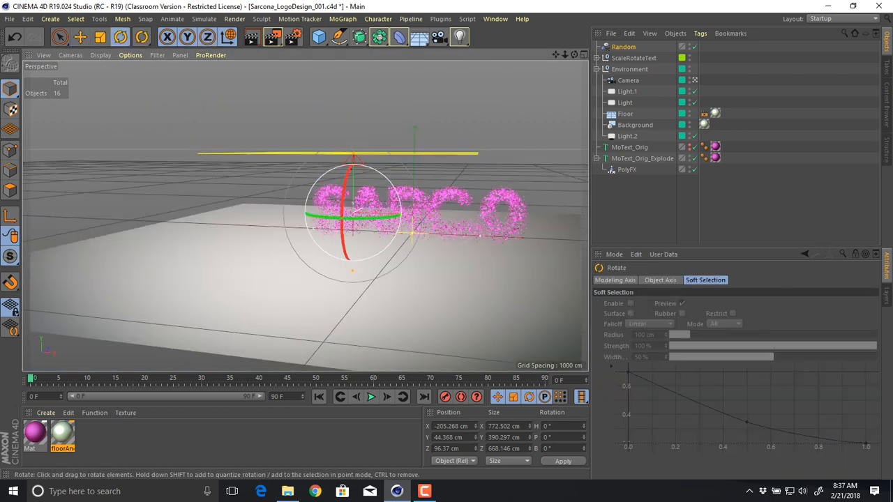
drag(393, 186, 446, 331)
key(w)
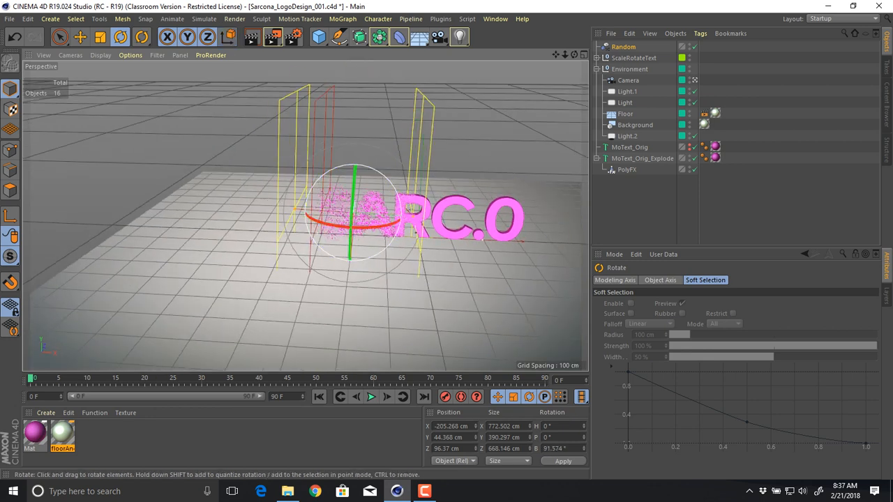
- Reverse the linear falloff's direction by rotating the Random effector to B about -91°, and move it to X about -200 cm
key(e)
key(w)
drag(428, 214, 238, 281)
key(r)
key(e)
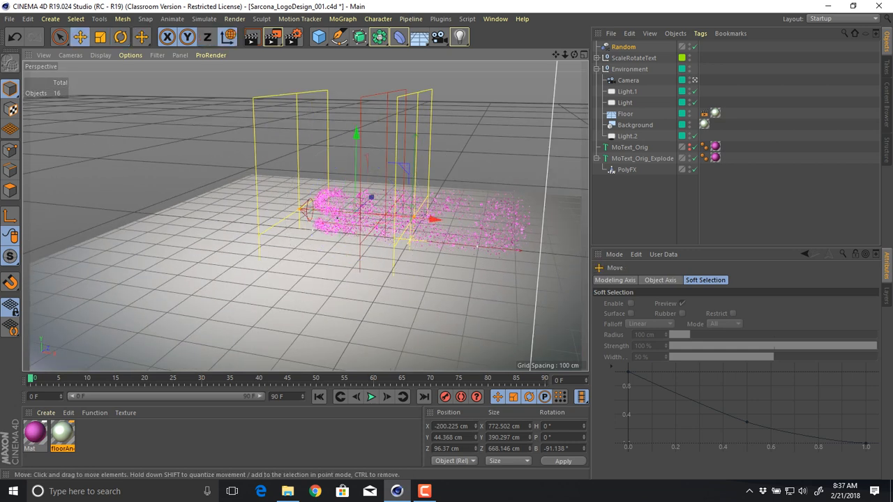
alt+right_drag(337, 217, 314, 209)
alt+drag(279, 202, 276, 262)
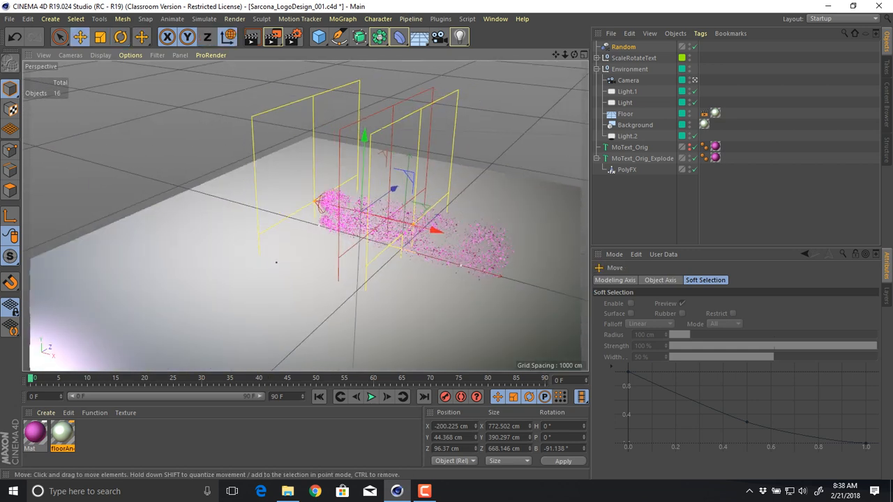
- Set the Random effector's Falloff to 45% and lengthen the linear falloff to a Y size of about 345 cm
click(623, 47)
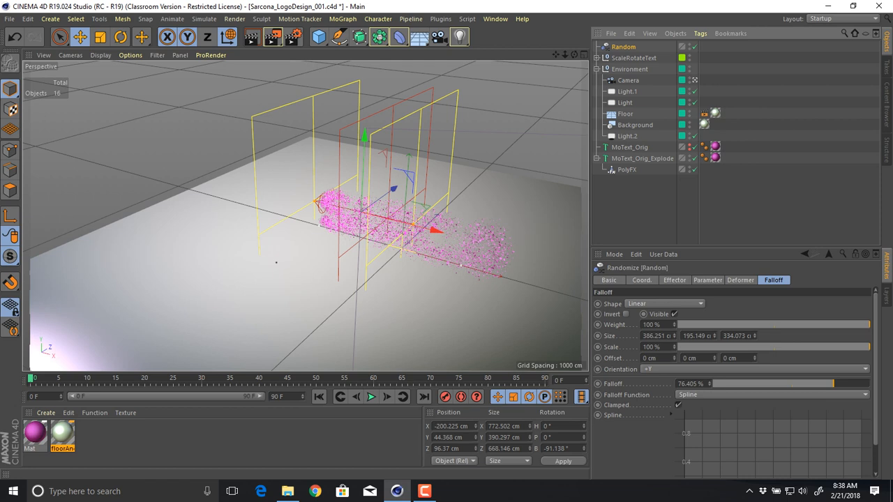
drag(833, 384, 783, 384)
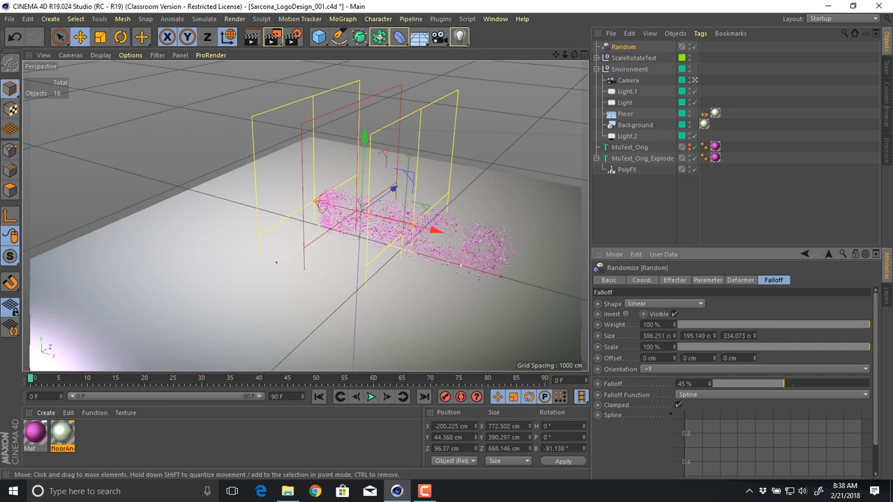
alt+drag(276, 262, 342, 213)
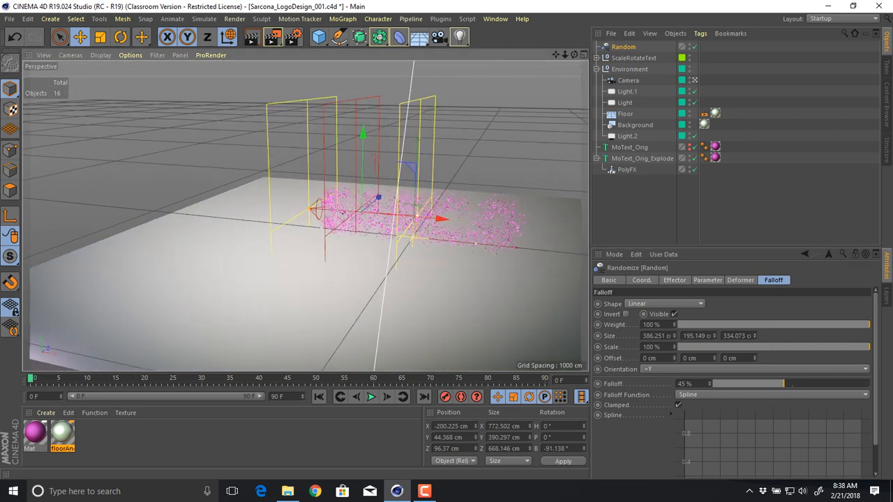
drag(418, 216, 332, 213)
alt+drag(332, 213, 356, 216)
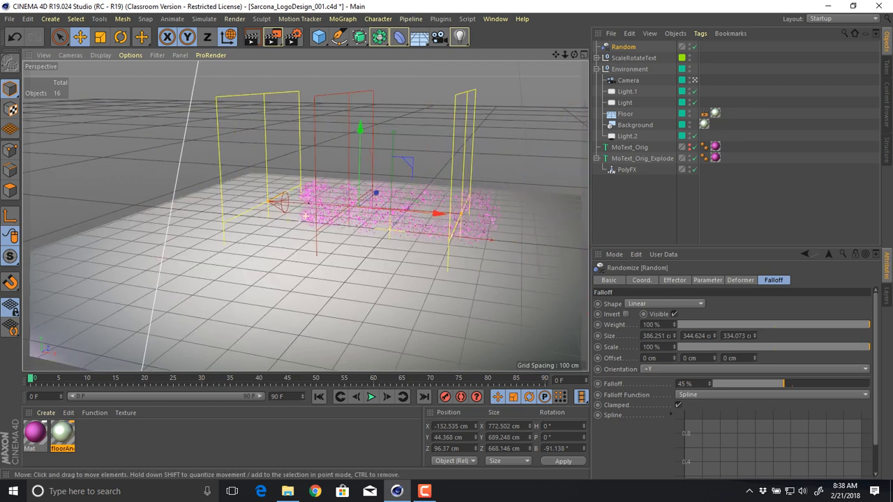
- Sweep the Random effector along the text to test the linear falloff, ending at X about 150 cm
alt+right_drag(355, 216, 411, 217)
alt+drag(335, 209, 268, 196)
drag(328, 179, 293, 178)
alt+right_drag(250, 150, 293, 150)
alt+drag(293, 150, 250, 143)
scroll(250, 142, up, 1)
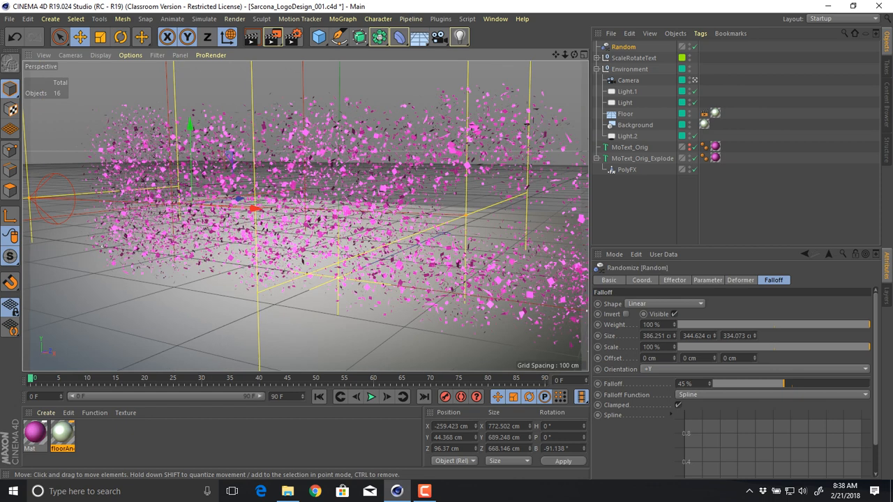
drag(254, 207, 548, 246)
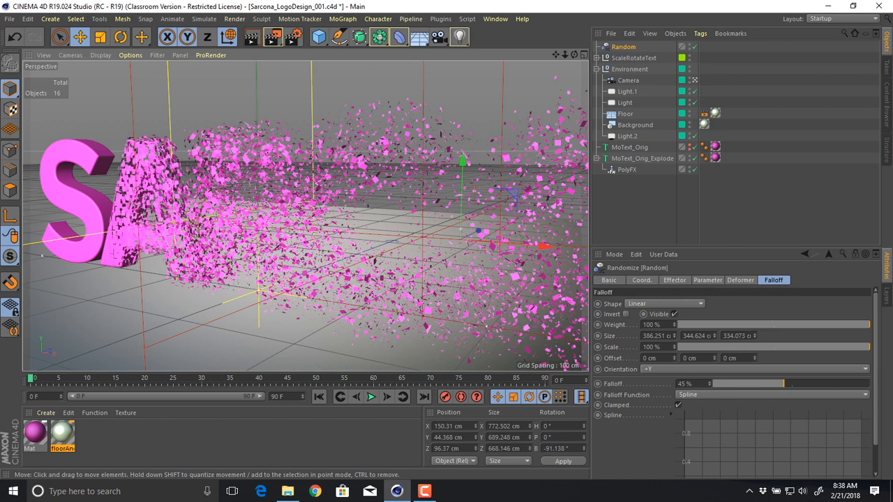
- Add a Plain effector to the PolyFX object of the exploding text
click(627, 170)
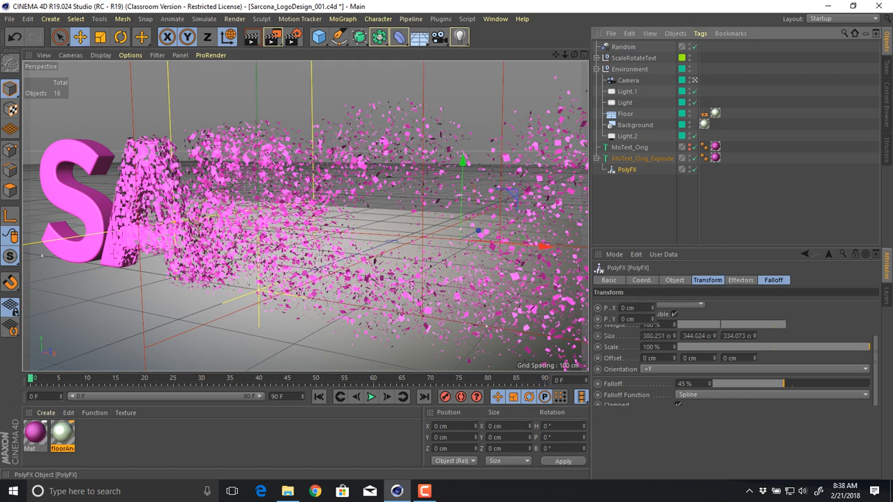
click(343, 19)
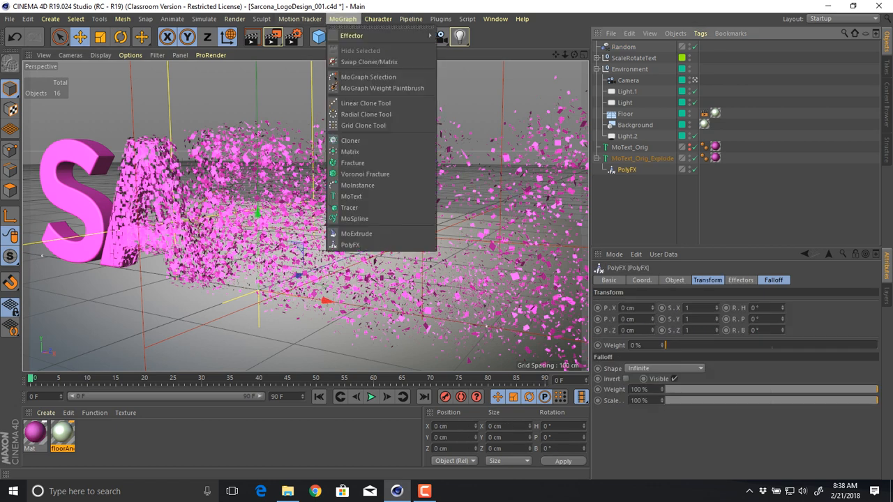
mouse_move(362, 36)
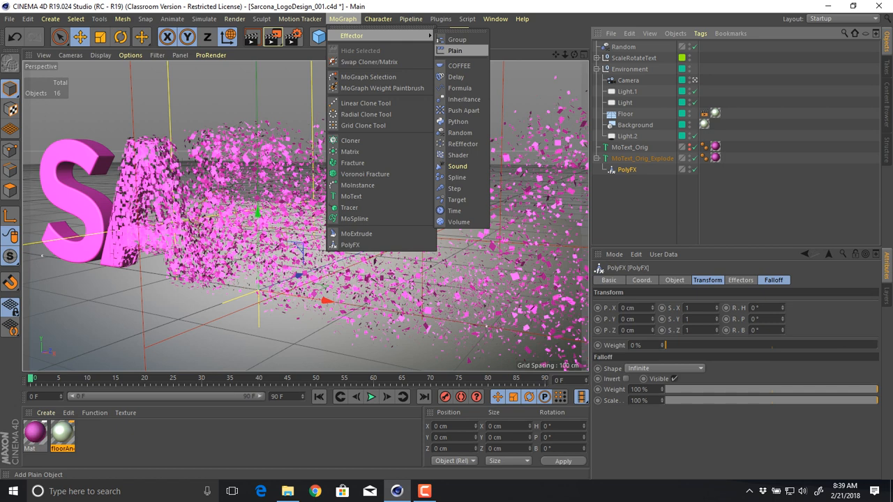
click(455, 51)
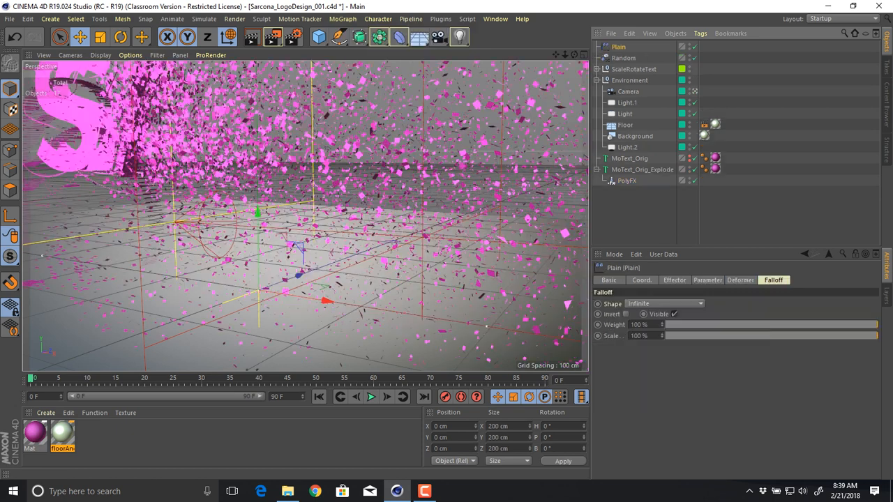
alt+right_drag(307, 216, 258, 216)
alt+drag(279, 217, 335, 209)
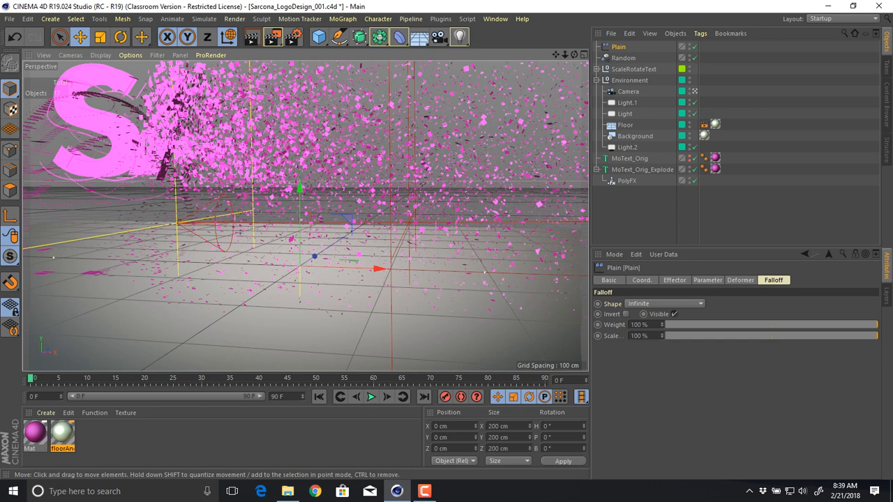
alt+middle_drag(300, 216, 353, 227)
alt+drag(307, 223, 331, 223)
- Disable Position on the Plain effector, enable Scale with Uniform Scale and Absolute Scale, and set the scale value to -1
click(708, 281)
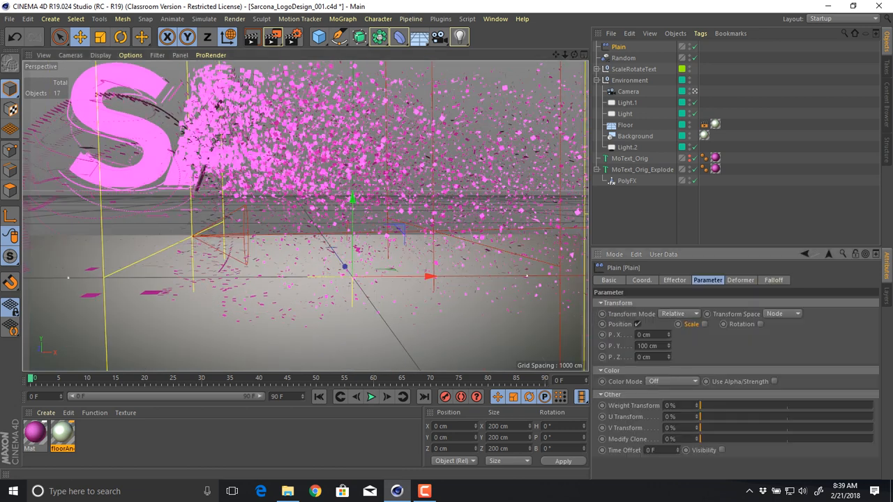
click(637, 324)
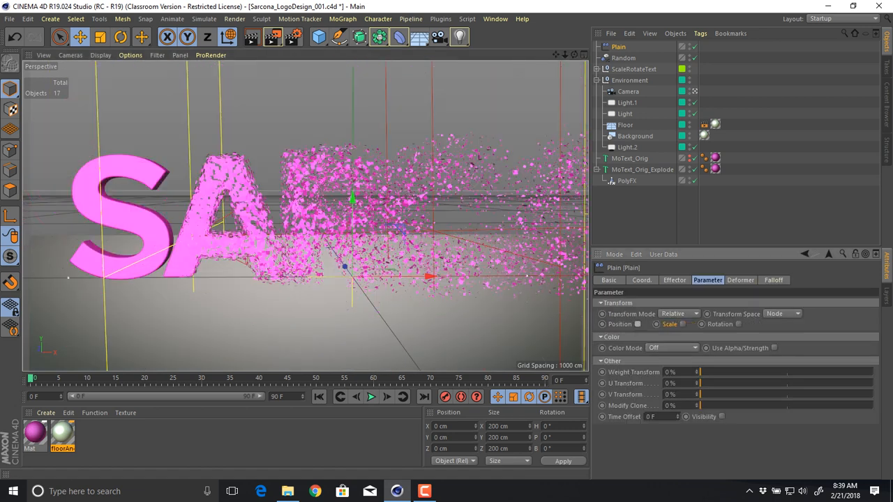
click(682, 324)
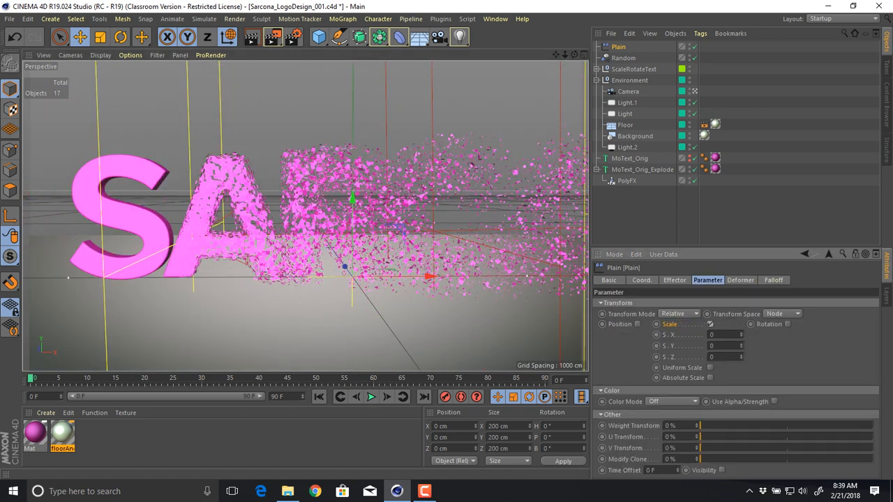
click(711, 368)
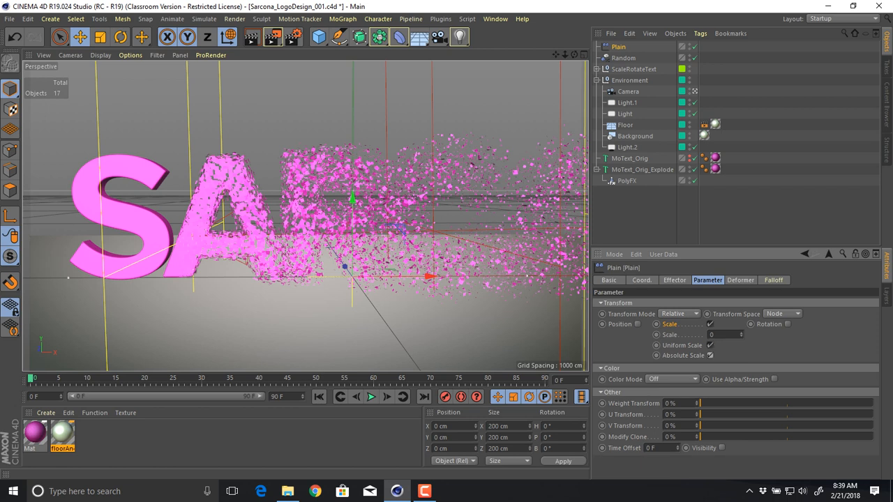
click(711, 355)
text(-1)
key(Return)
scroll(488, 249, down, 3)
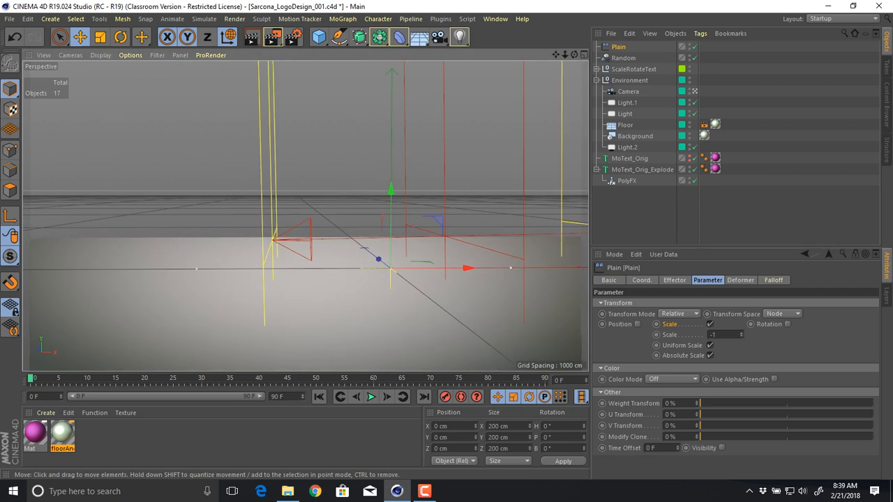
- Set the Plain effector's falloff shape to Linear
alt+middle_drag(489, 247, 325, 257)
scroll(325, 241, down, 5)
alt+drag(325, 241, 269, 262)
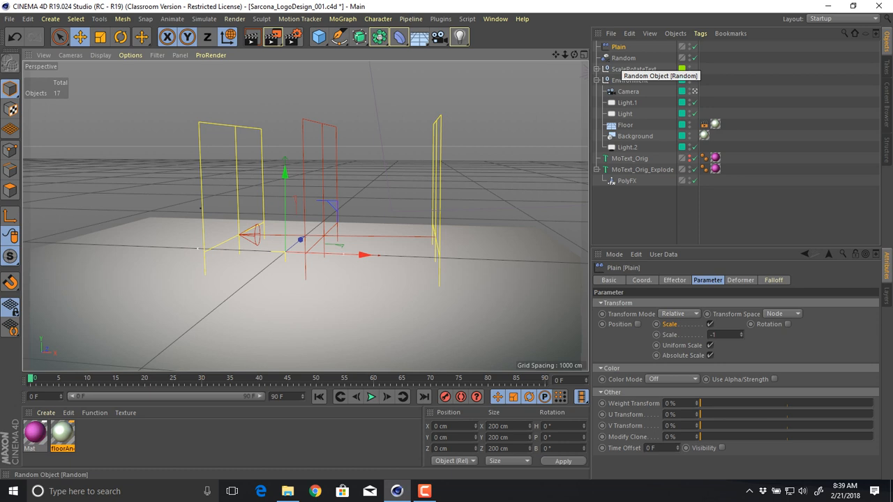
click(774, 281)
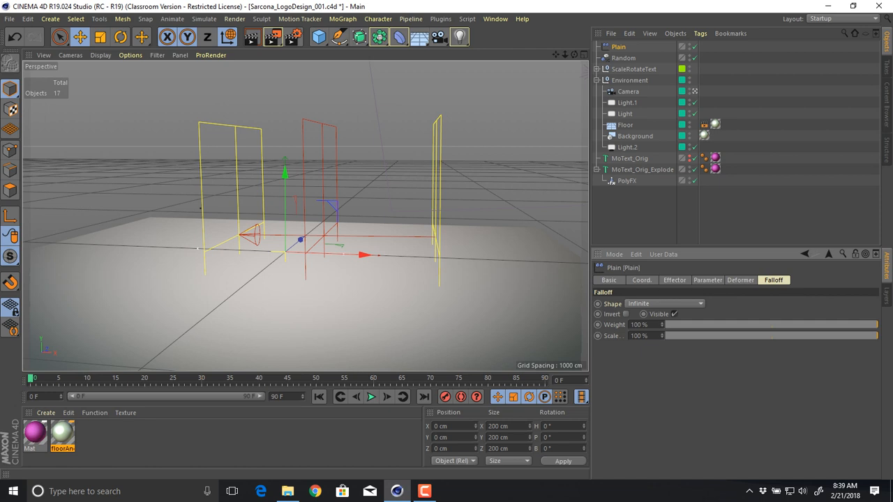
click(665, 304)
click(649, 370)
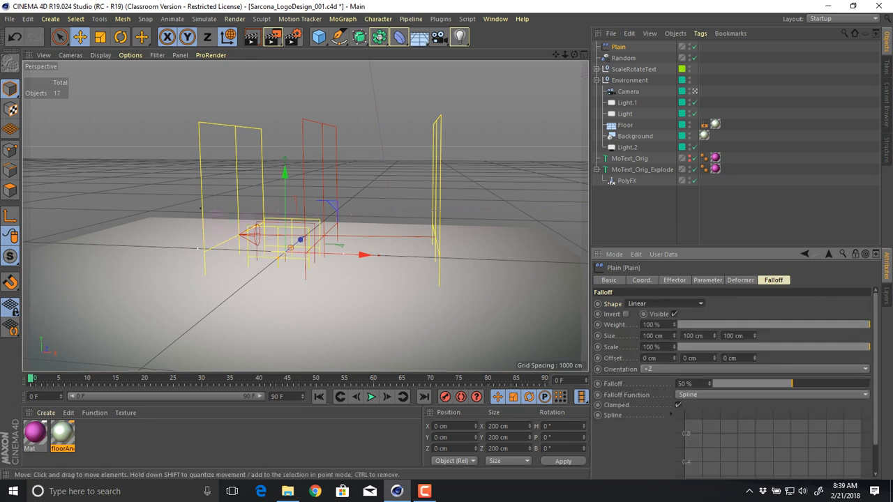
- Raise the Plain effector to Y about 108 cm and rotate its heading to 90°
drag(286, 203, 286, 175)
key(r)
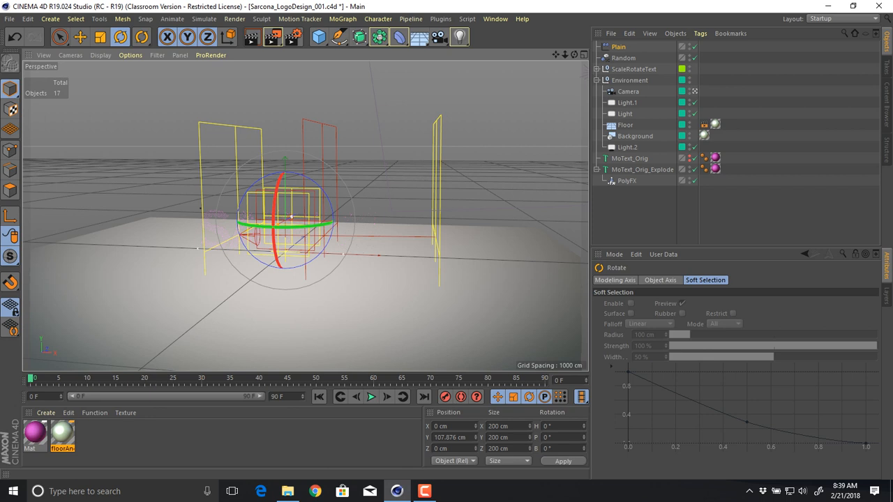
shift+drag(287, 227, 359, 227)
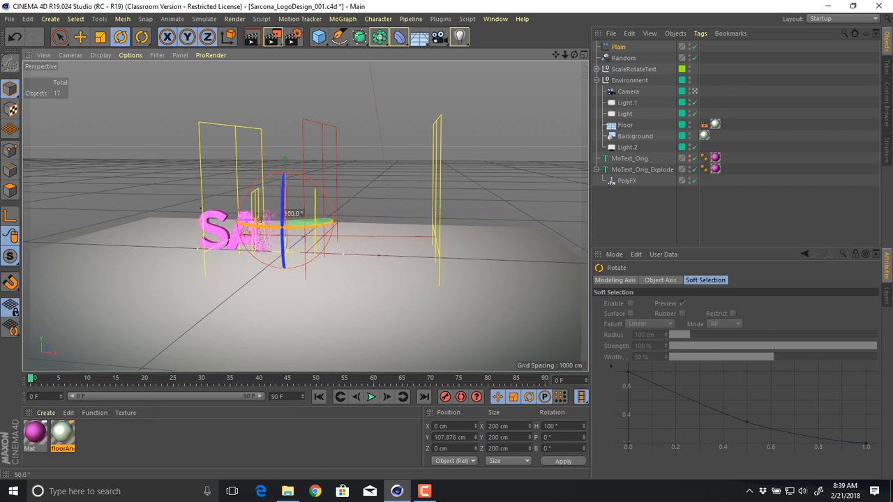
- Scale the Plain effector's falloff to about 508 x 508 x 653 cm and raise the effector to Y about 154 cm
key(t)
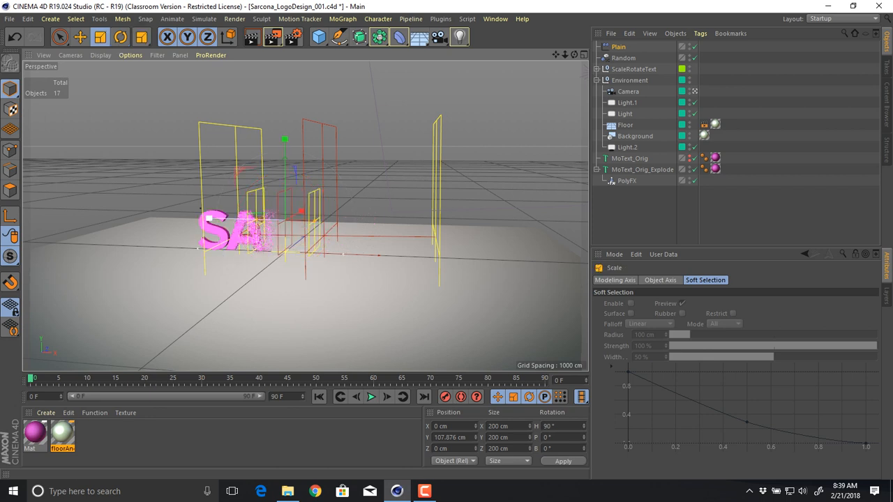
drag(334, 183, 477, 183)
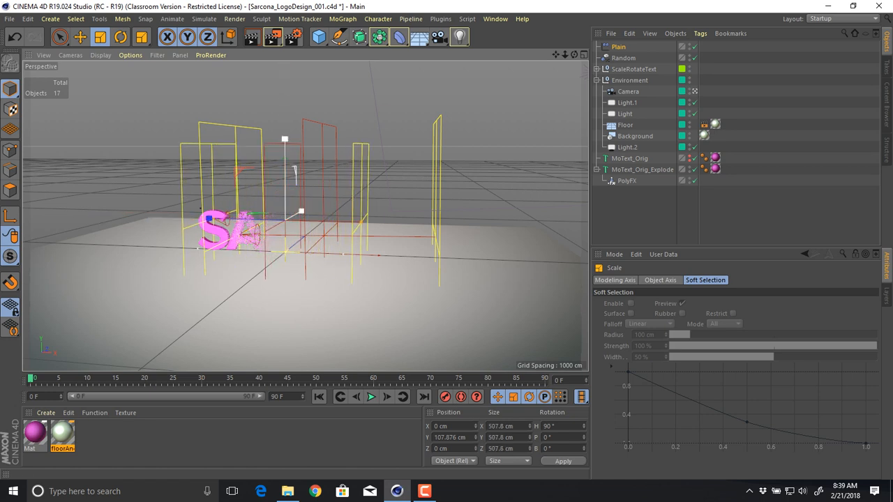
key(w)
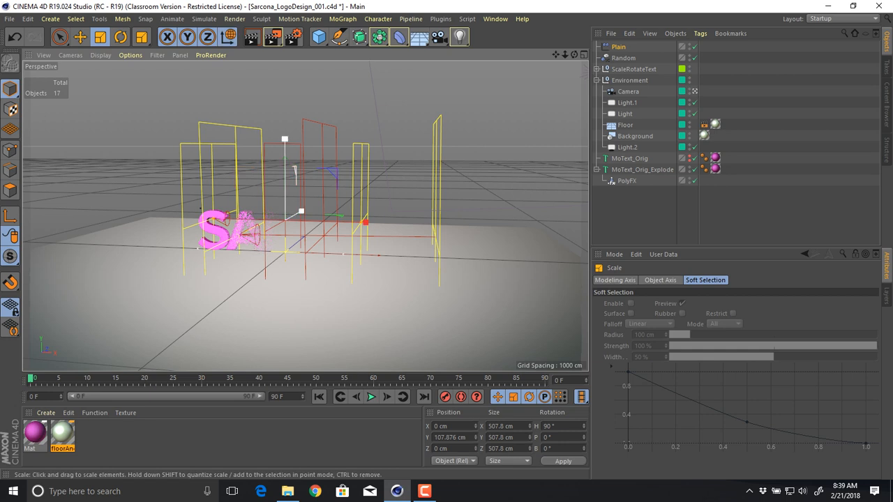
key(e)
drag(285, 173, 286, 159)
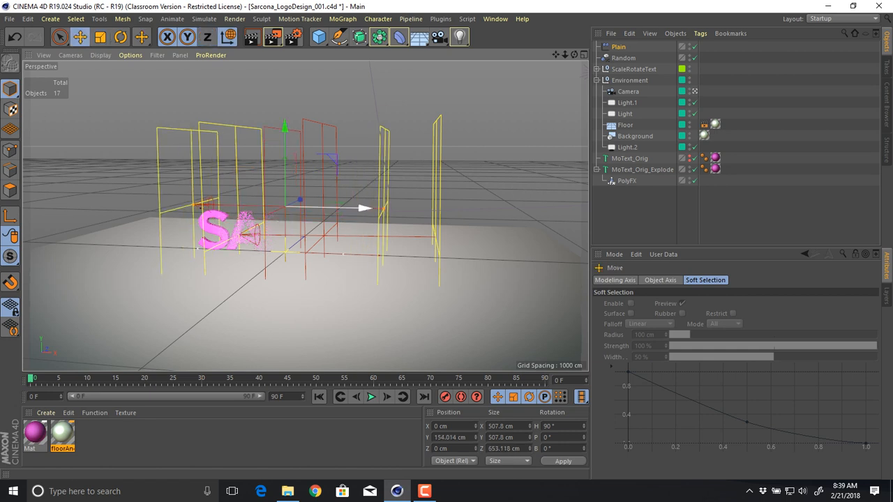
- Sweep the Plain effector along the text to test its linear falloff, ending at X about 46 cm
drag(362, 208, 312, 208)
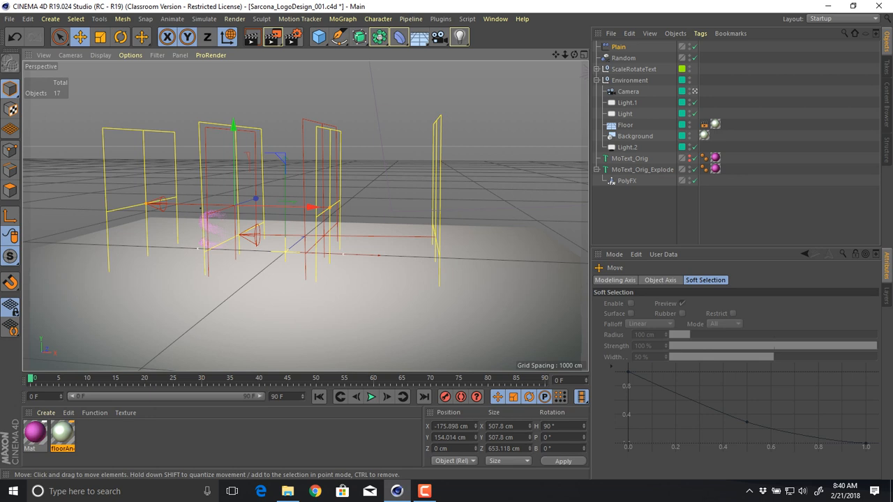
drag(310, 208, 528, 212)
drag(279, 207, 415, 223)
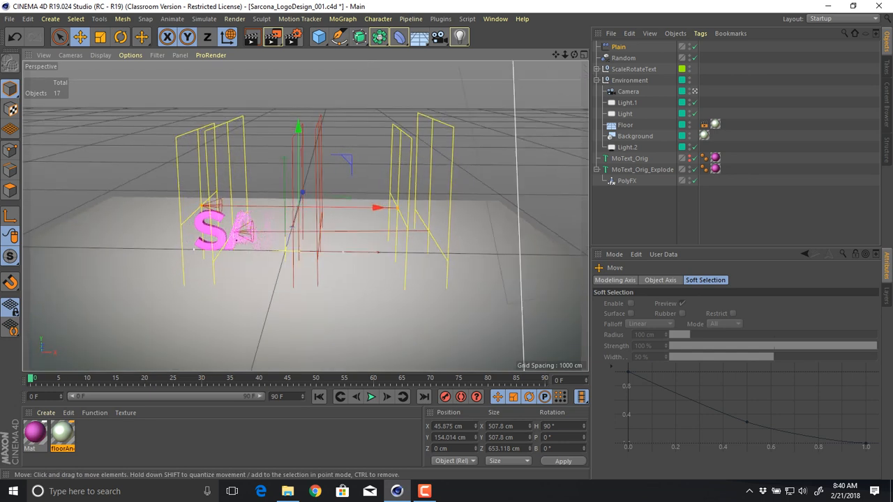
- Group the Plain and Random effectors under one null and name it RandPlain
ctrl+click(629, 91)
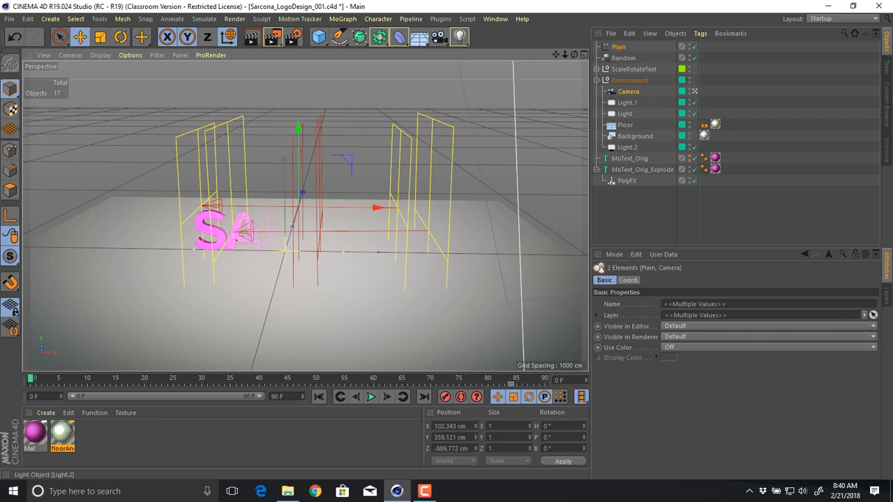
click(619, 47)
shift+click(624, 58)
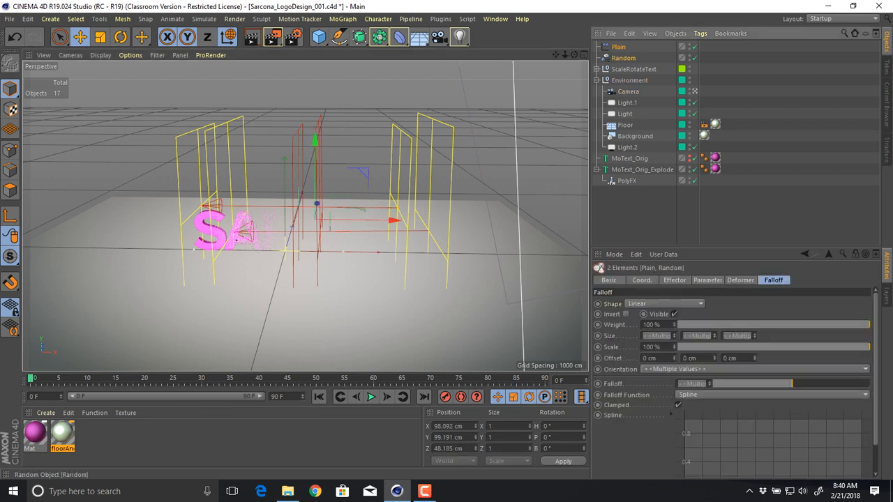
key(alt+g)
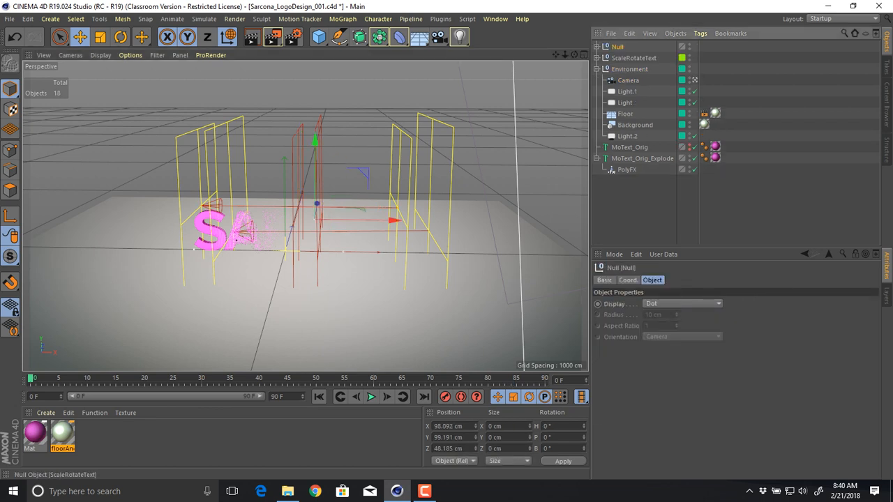
double_click(618, 46)
text(RandPlain)
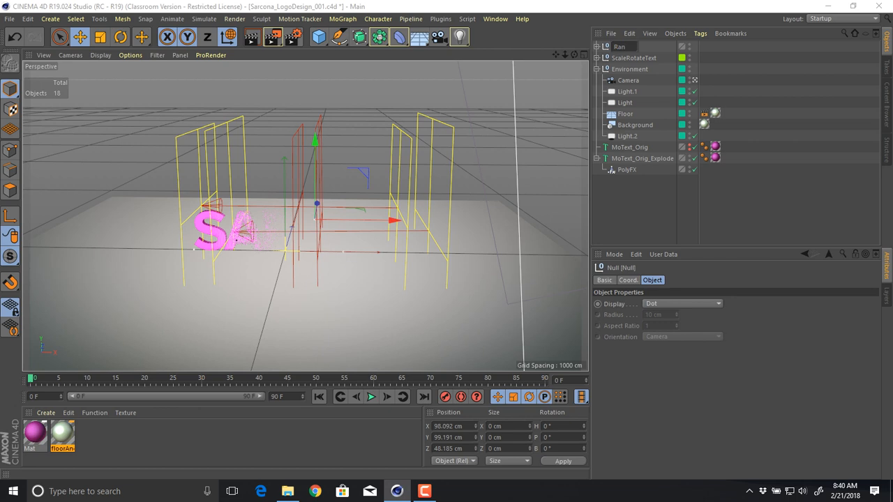
key(Return)
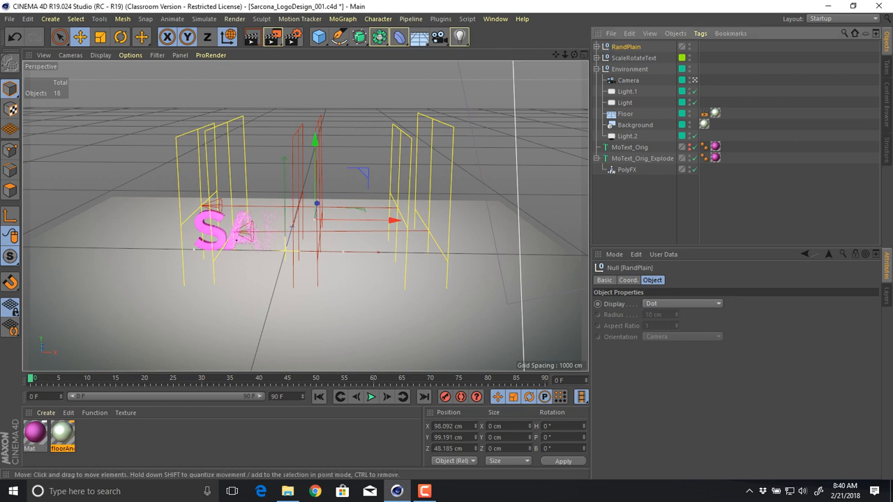
- Move the RandPlain null along the text to test the combined explosion, ending at X about 137 cm
drag(391, 221, 438, 221)
alt+drag(248, 226, 259, 203)
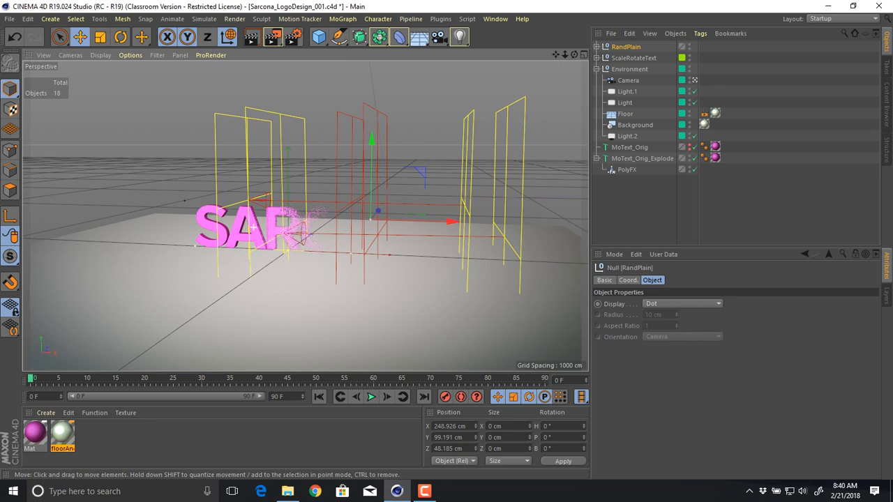
alt+right_drag(249, 226, 307, 223)
alt+middle_drag(307, 224, 213, 206)
alt+drag(212, 206, 215, 197)
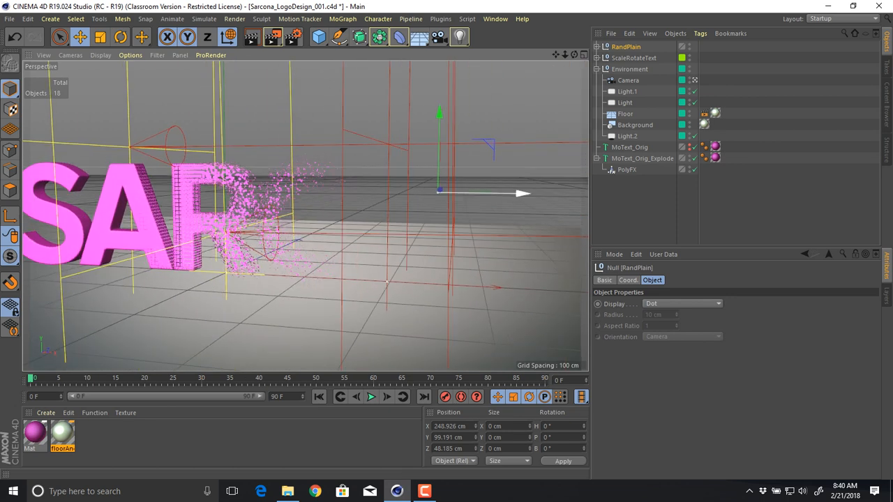
drag(521, 194, 421, 194)
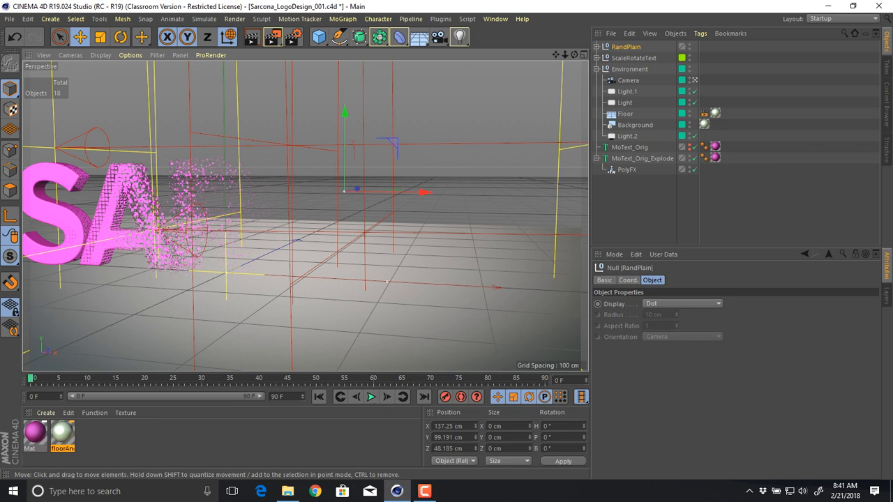
- Set the Random effector's position variation inside RandPlain to 100 cm in X and 100 cm in Y
click(597, 47)
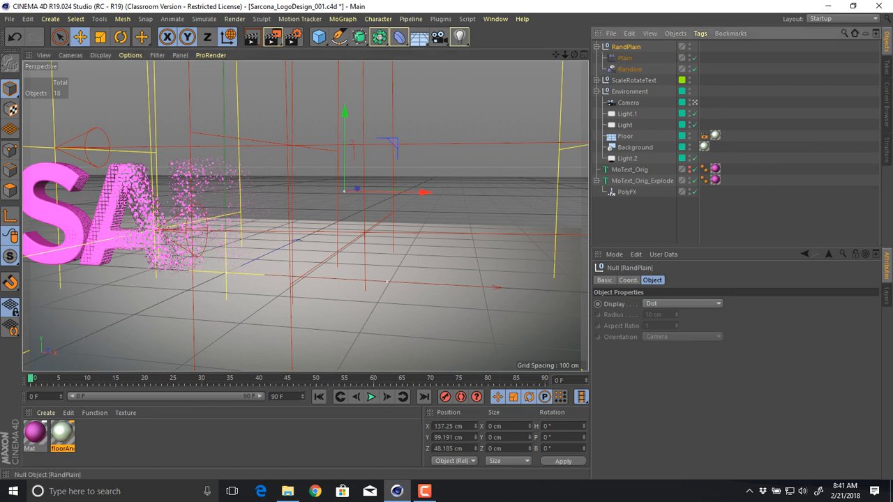
click(624, 58)
click(629, 69)
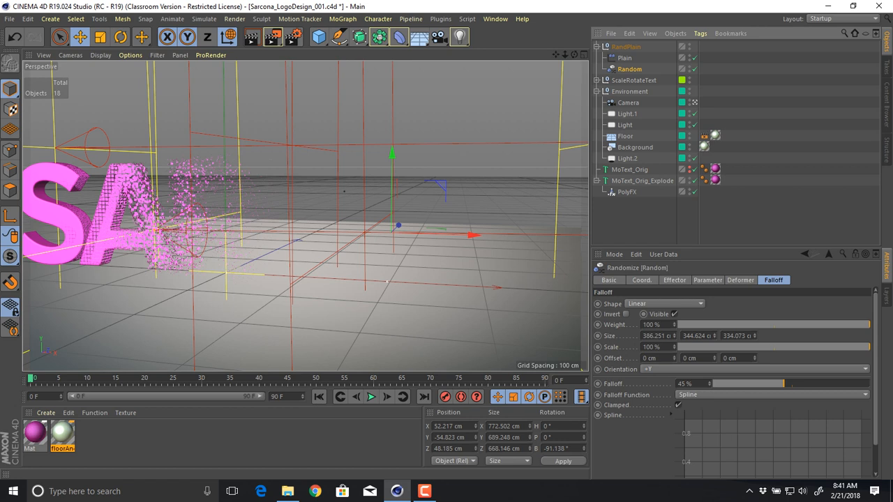
click(708, 280)
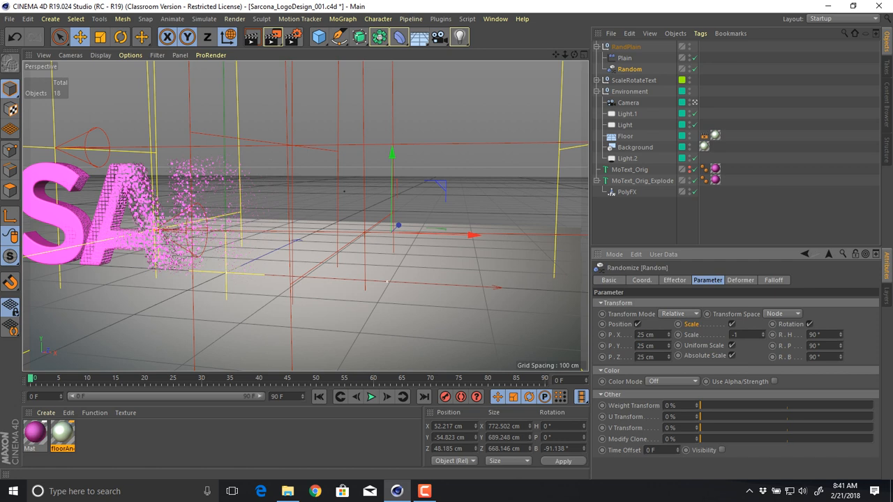
double_click(645, 335)
text(100)
key(Return)
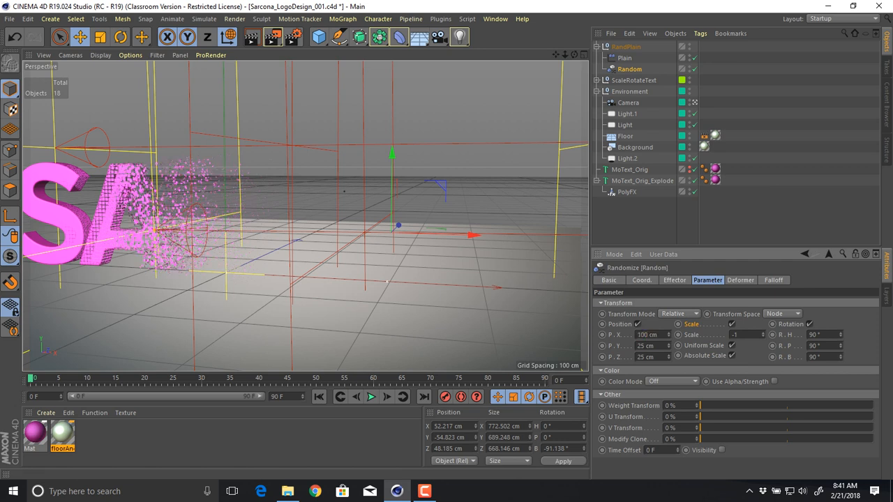
double_click(645, 346)
text(100)
key(Return)
- Set the Random effector's Z position variation to 100 cm and inspect the scattered pieces from the side
alt+drag(405, 286, 321, 269)
mouse_move(321, 269)
alt+right_down()
mouse_move(370, 269)
mouse_move(335, 269)
alt+right_up()
alt+drag(335, 269, 280, 257)
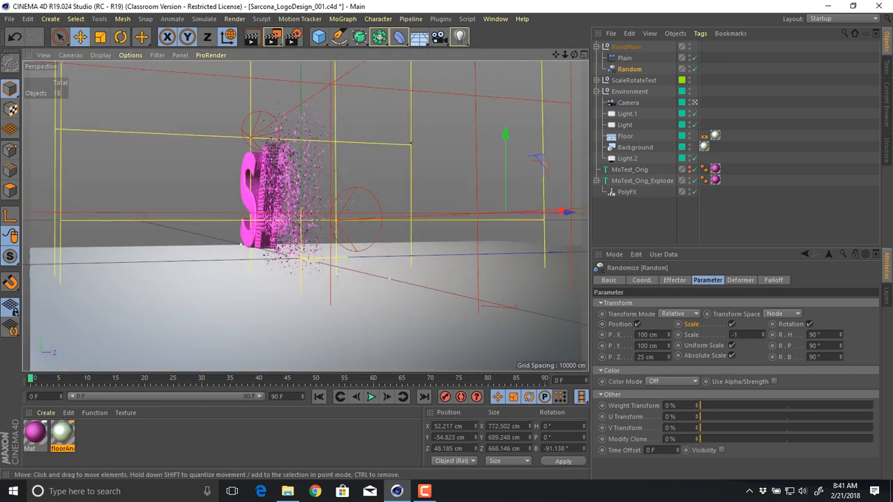
click(653, 357)
double_click(653, 357)
text(100)
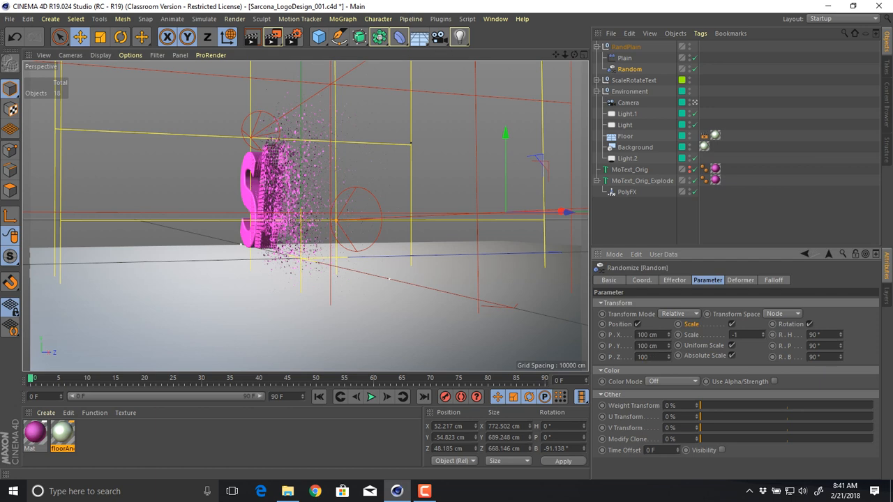
key(Return)
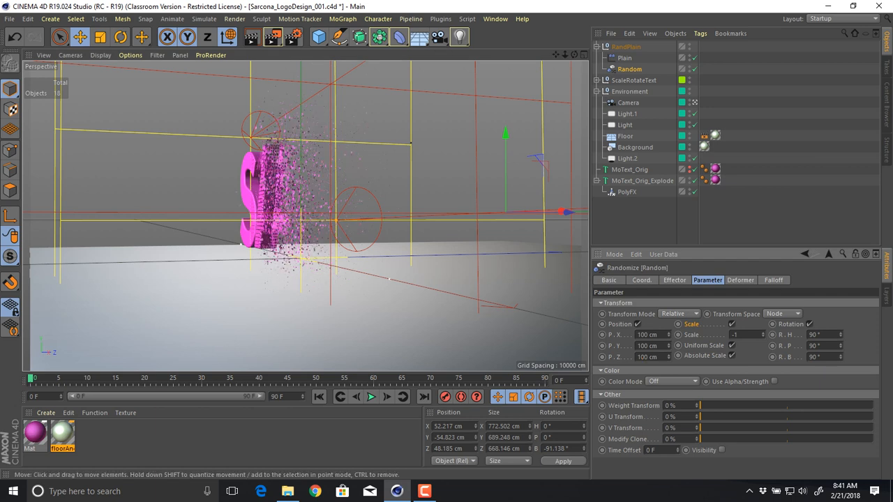
alt+drag(419, 280, 286, 269)
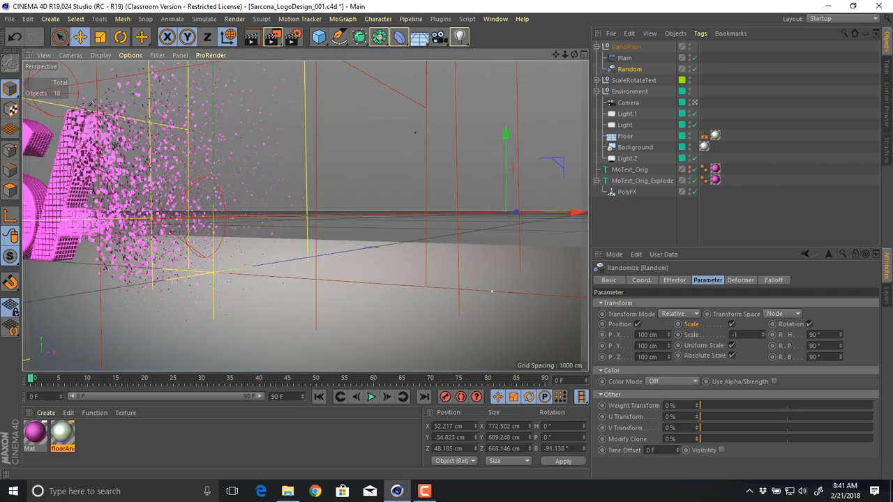
- Enable Position on the Plain effector, toggling it off and on to compare its influence on the exploding text
click(625, 58)
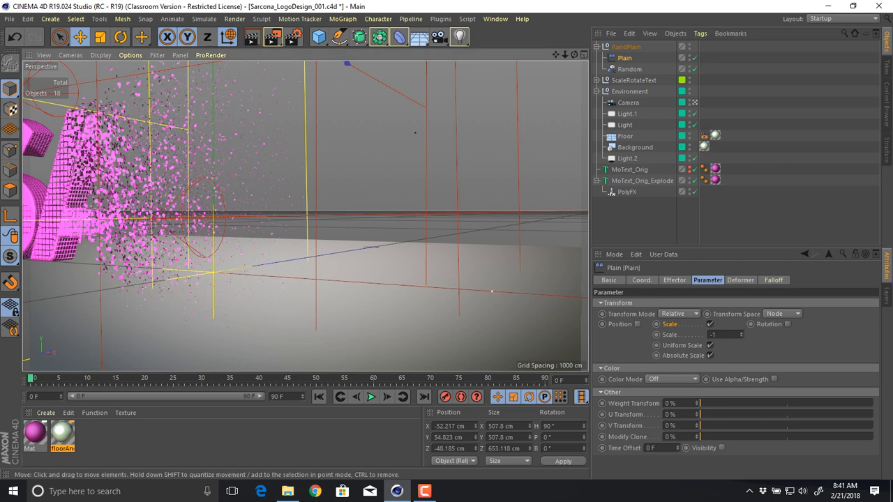
alt+middle_drag(335, 231, 419, 247)
click(638, 325)
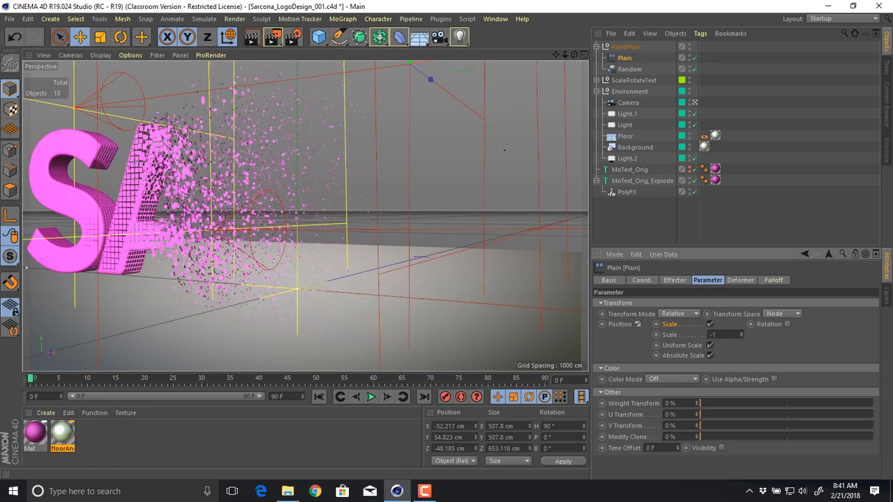
alt+drag(363, 222, 481, 222)
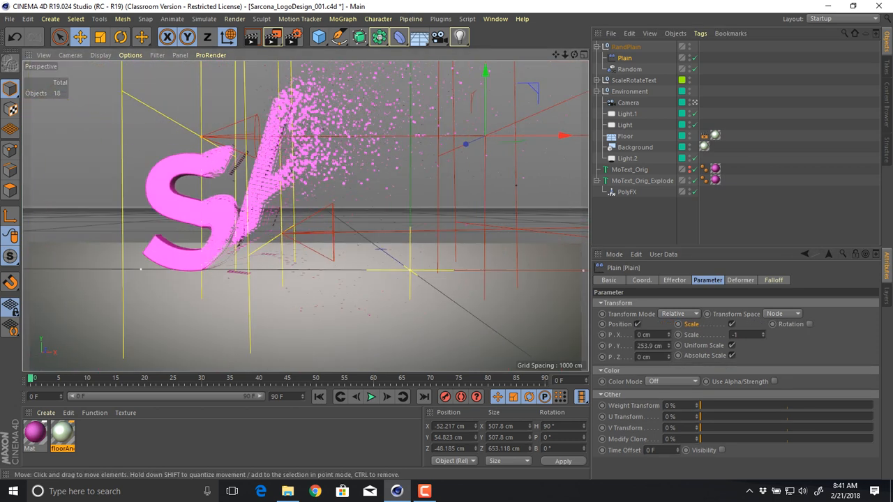
click(637, 325)
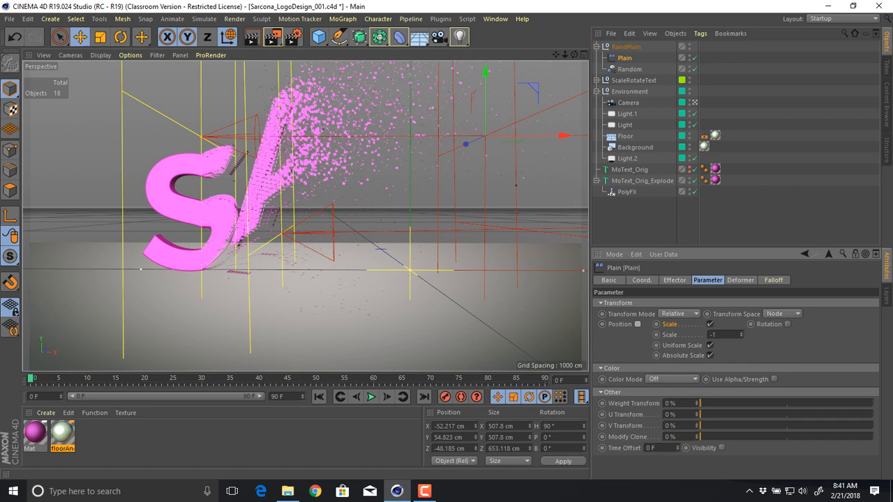
click(638, 324)
click(638, 324)
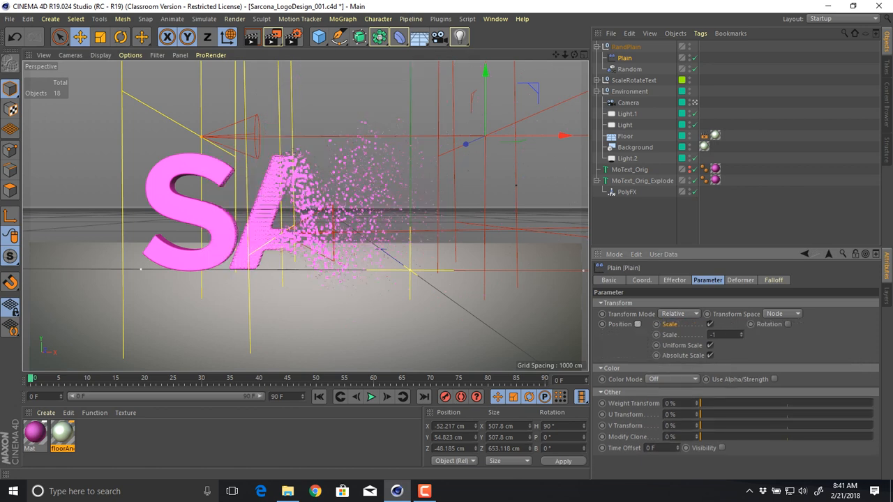
click(638, 324)
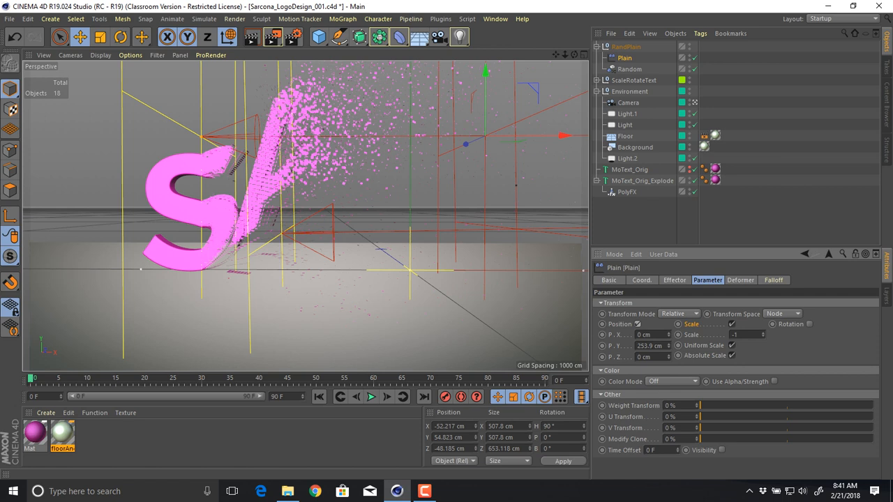
- Reset the Plain effector's Y position to 0 cm and set its X position to 20 cm
double_click(652, 345)
text(0)
key(Return)
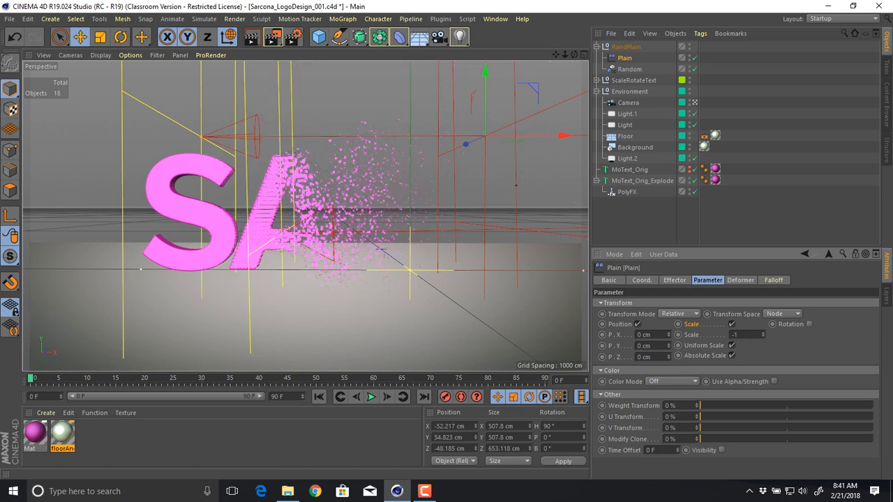
double_click(643, 335)
text(10)
key(Return)
double_click(643, 335)
text(20)
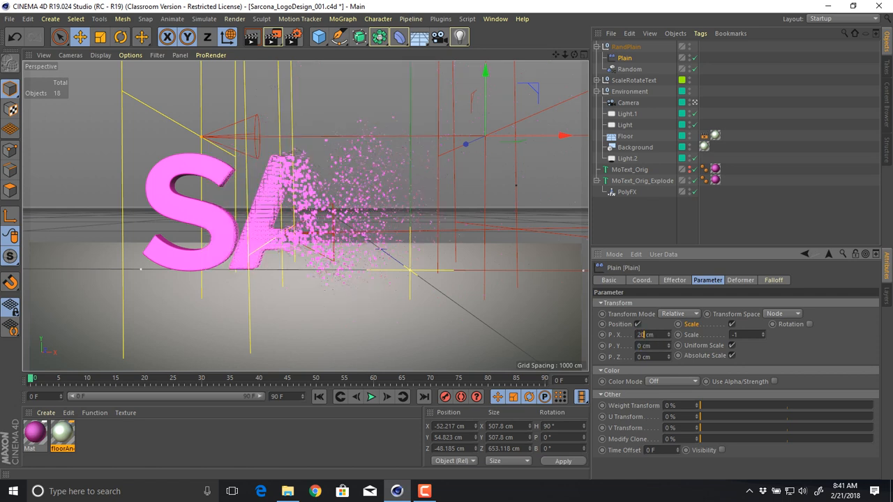
key(Return)
- Set the Plain effector's Y and Z position offsets to 20 cm each
double_click(643, 346)
text(20)
key(Return)
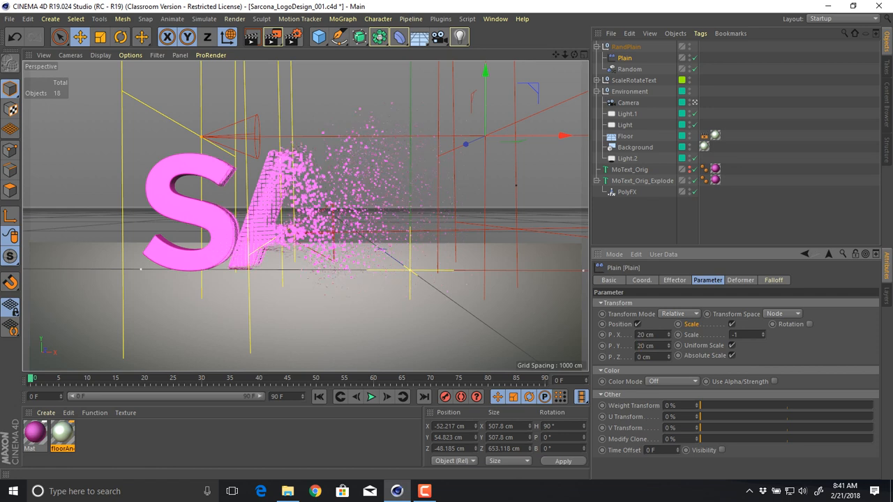
double_click(644, 357)
text(20)
key(Return)
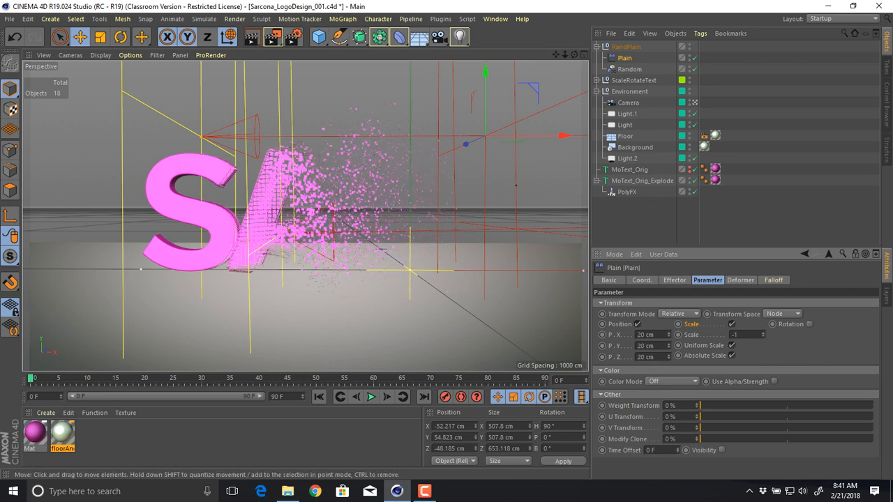
- Move the RandPlain null along X past the start of the text, to about -271 cm, so the title is fully exploded
click(626, 46)
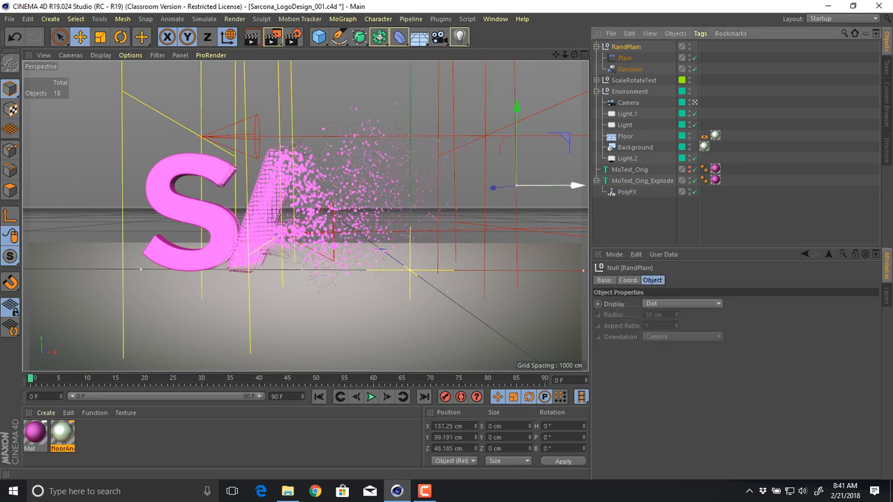
drag(573, 186, 379, 187)
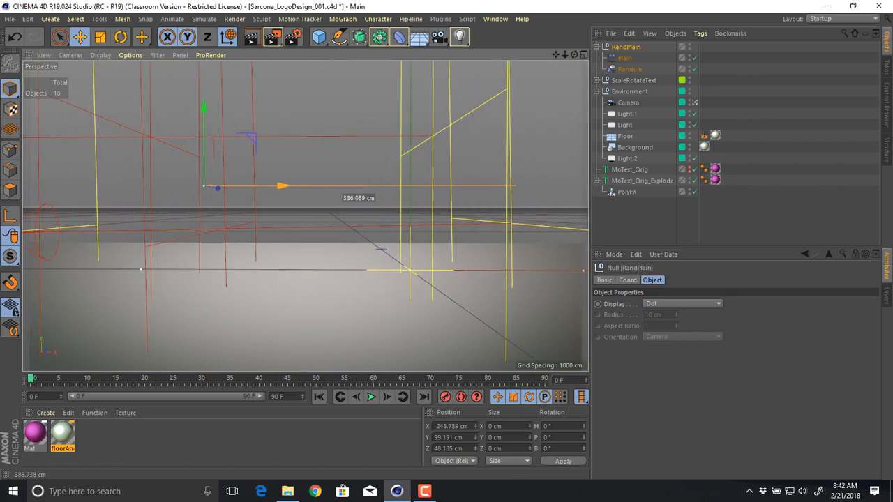
drag(282, 186, 280, 186)
alt+right_drag(433, 199, 389, 200)
alt+middle_drag(389, 199, 355, 213)
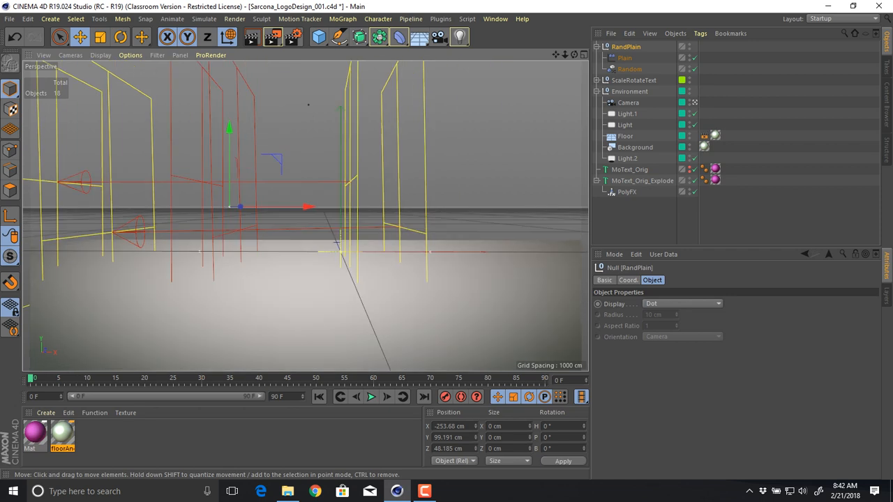
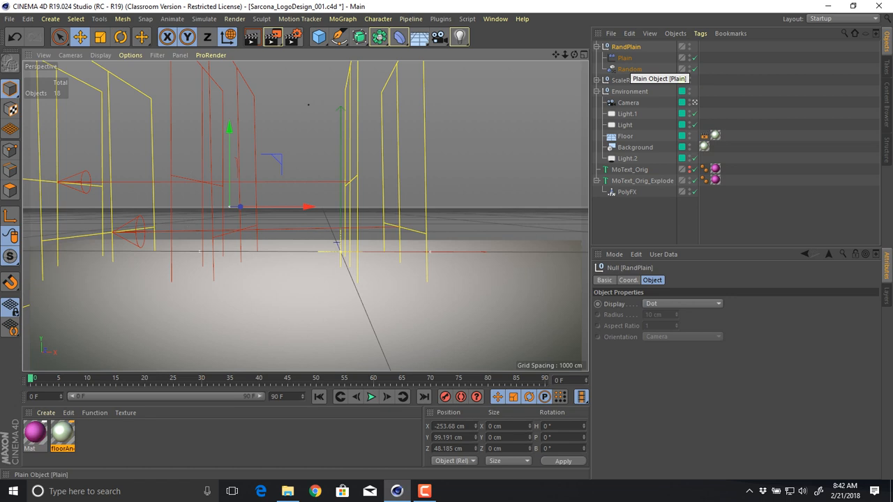
scroll(363, 195, down, 4)
alt+middle_drag(363, 196, 335, 209)
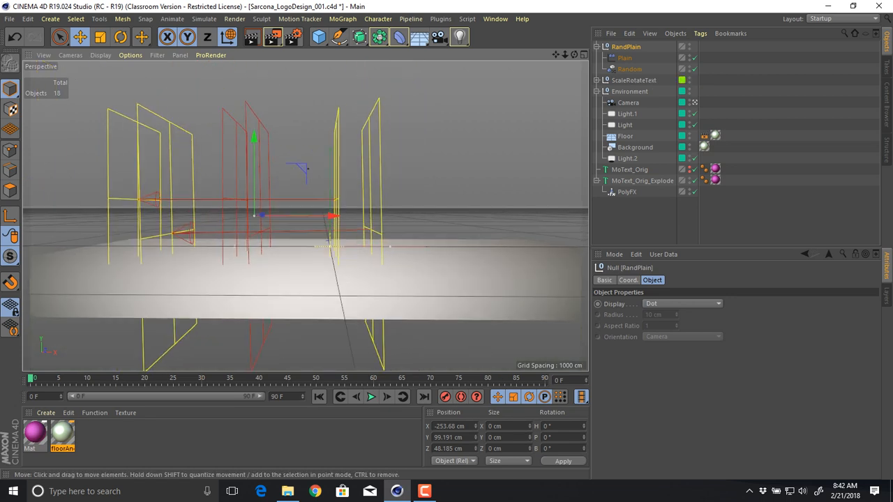
drag(331, 216, 360, 216)
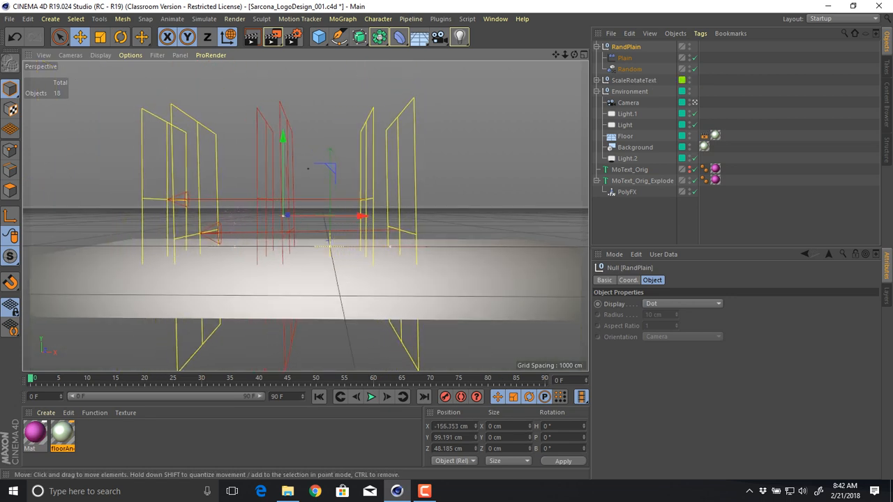
scroll(219, 244, up, 6)
scroll(219, 244, up, 3)
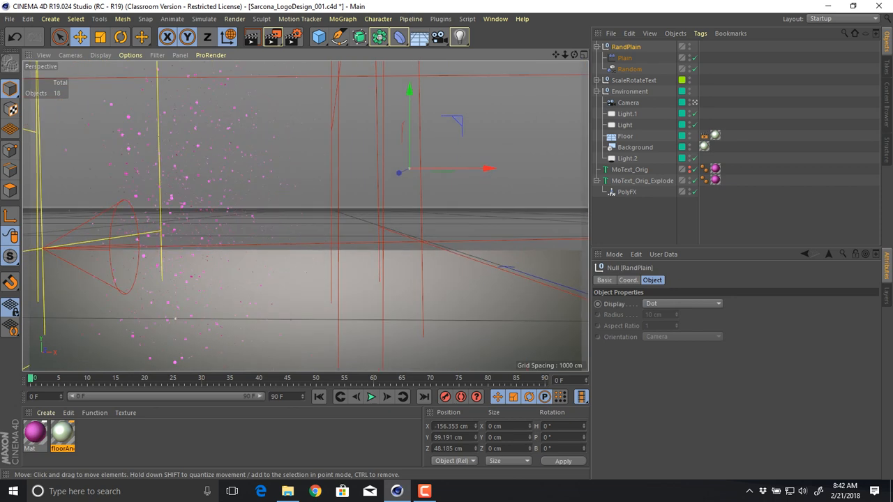
drag(482, 169, 329, 169)
scroll(329, 168, down, 3)
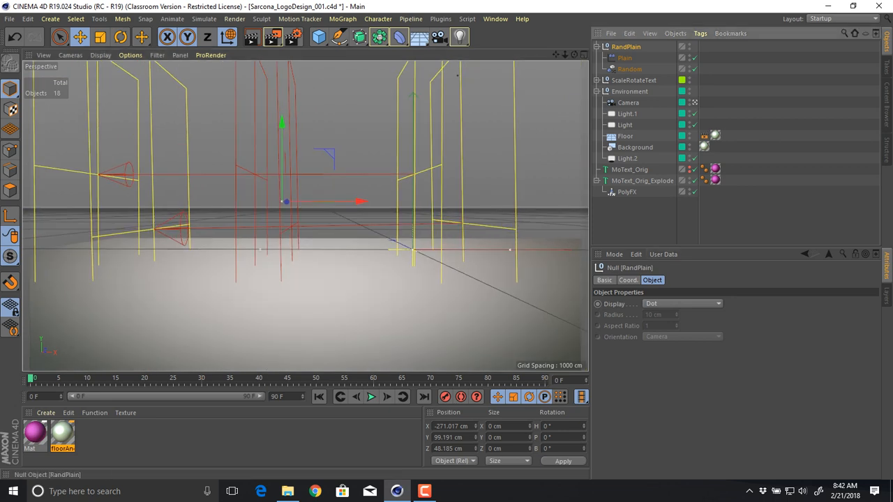
- Keyframe the RandPlain null's X position at frame 0
click(629, 281)
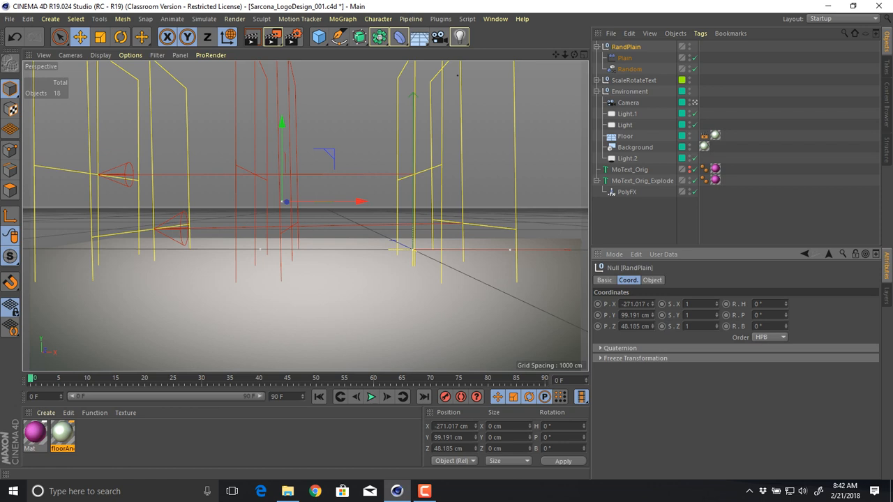
right_click(600, 304)
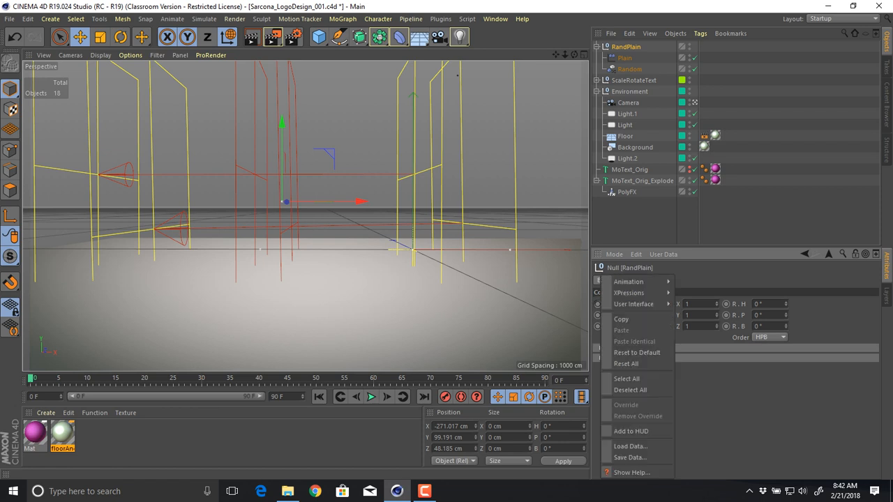
click(598, 304)
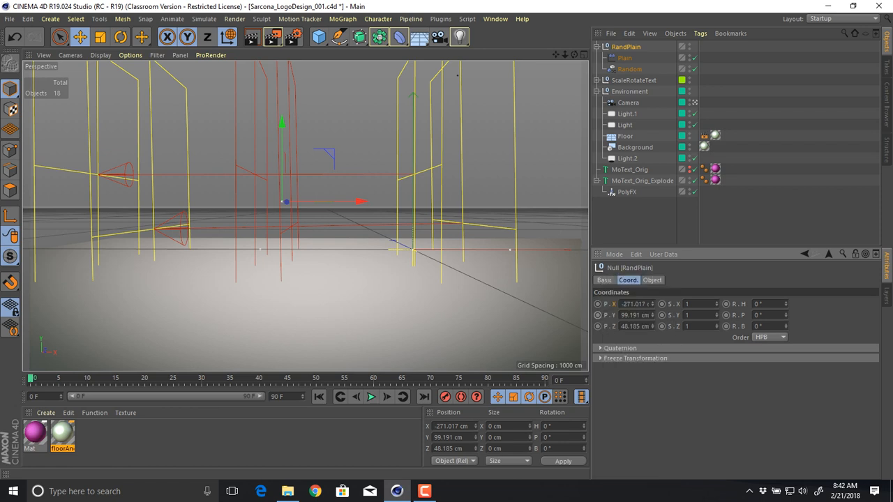
click(598, 304)
- At frame 60, move RandPlain to X about 711 cm and keyframe its X position, then select the frame 0 key
alt+right_drag(460, 209, 378, 210)
alt+middle_drag(378, 209, 366, 241)
click(374, 379)
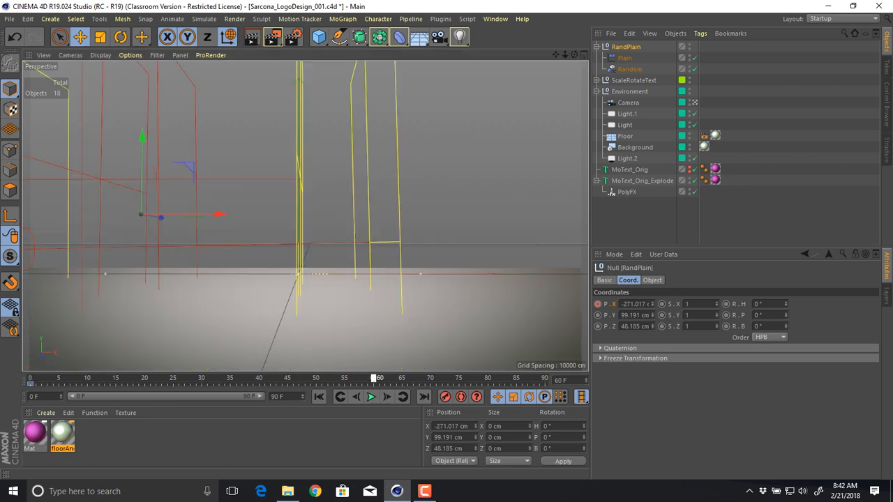
drag(218, 214, 500, 214)
drag(275, 222, 419, 221)
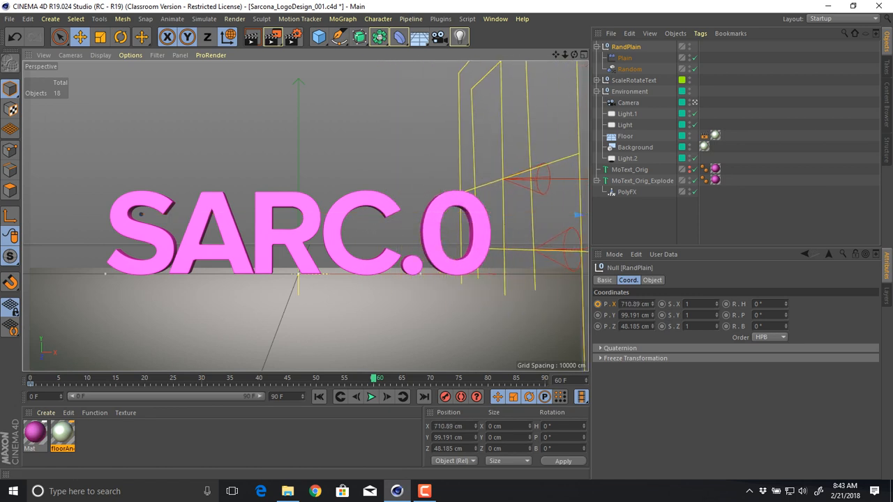
ctrl+click(598, 304)
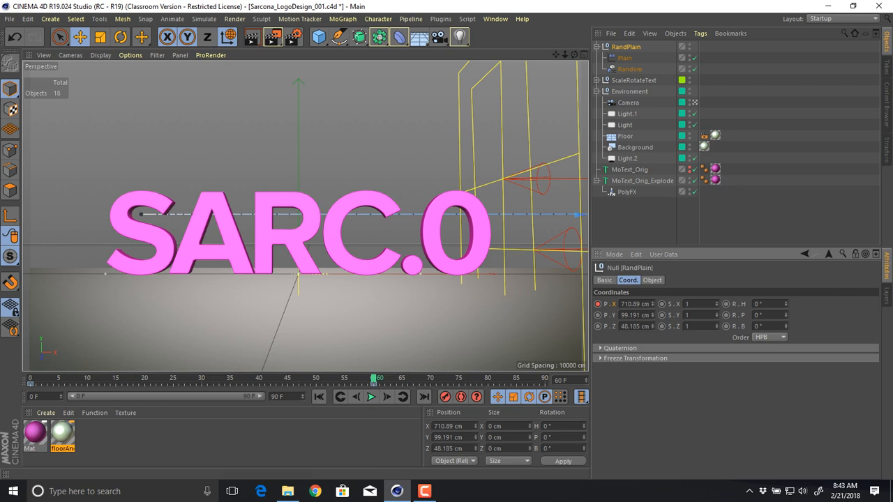
click(30, 384)
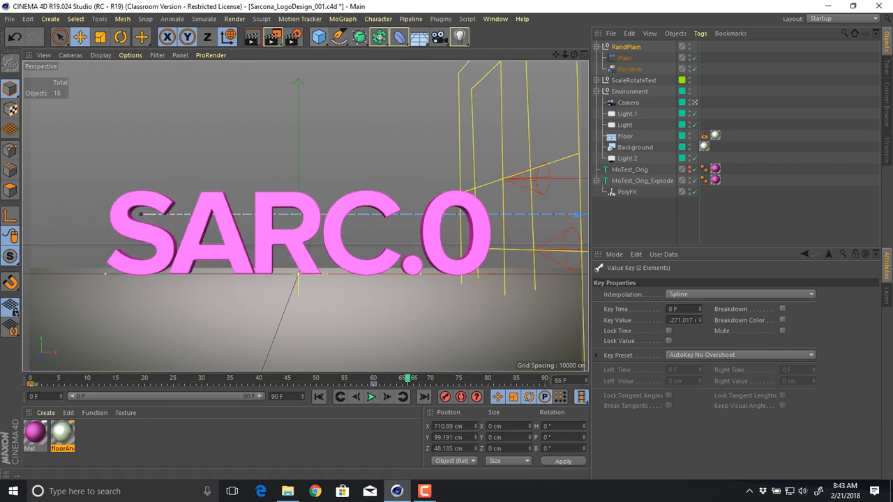
- Open the render output settings and enter the frame range, starting at frame 0
key(ctrl+b)
click(99, 48)
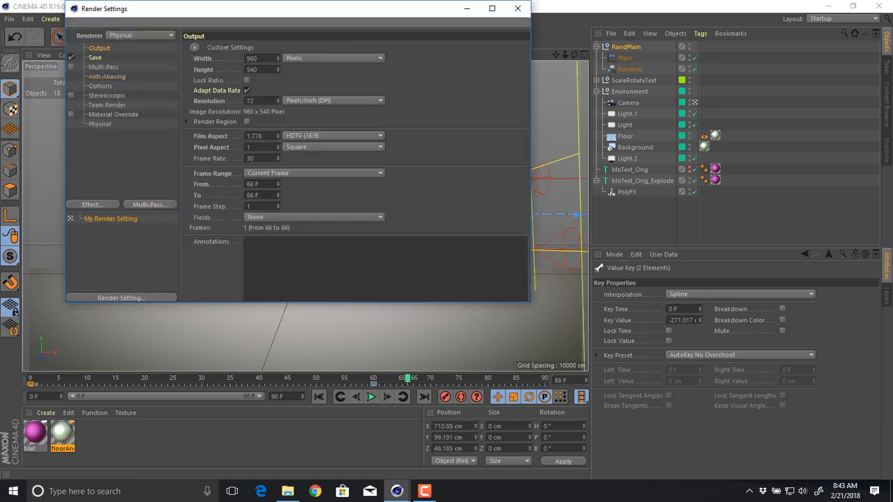
click(314, 173)
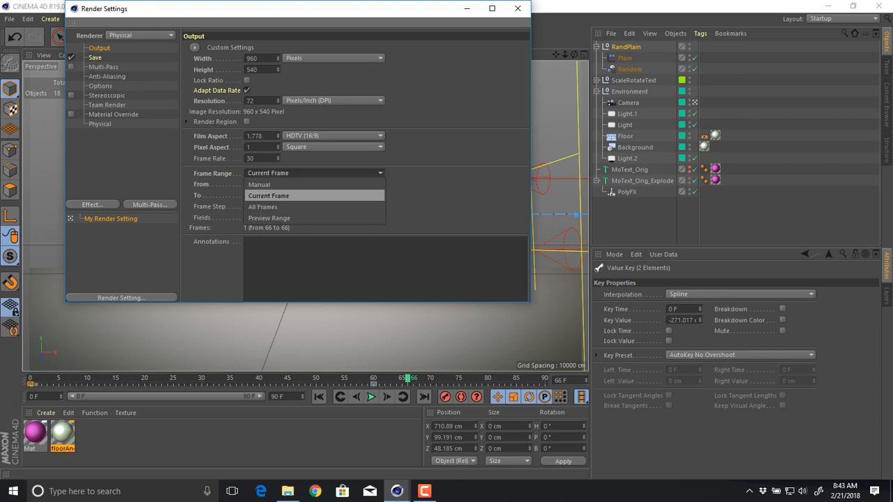
click(290, 196)
key(Tab)
text(0)
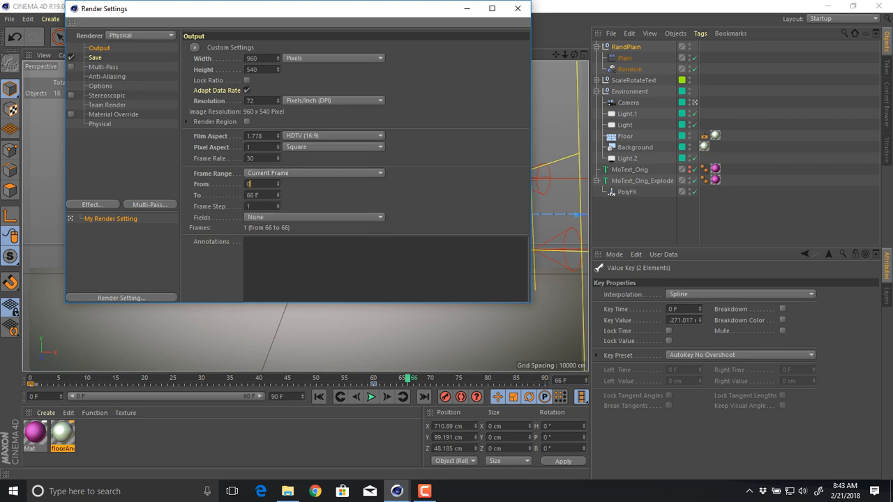
key(Tab)
text(6)
- Set the anti-aliasing filter to Mitchell and enable Motion Blur for the Physical renderer
click(107, 77)
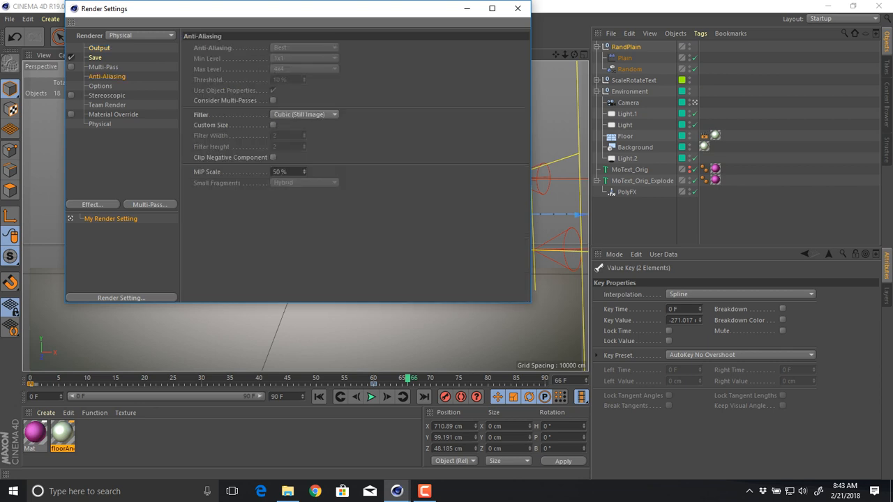
click(305, 115)
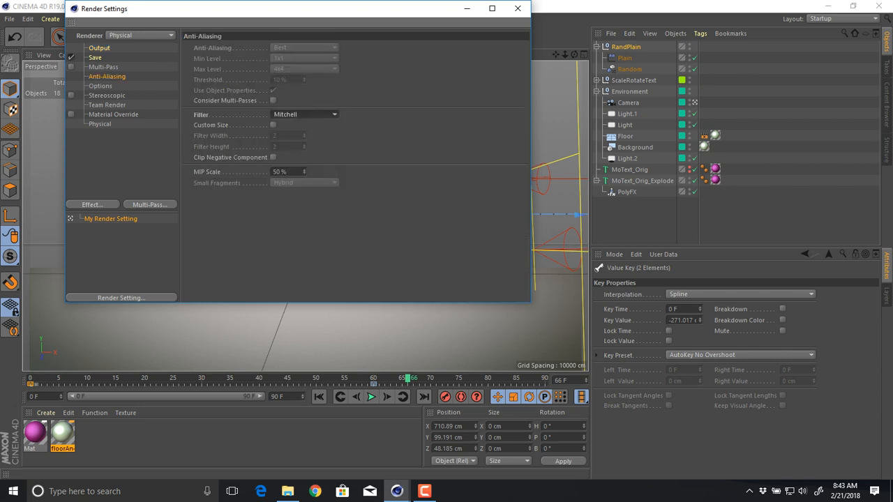
click(100, 124)
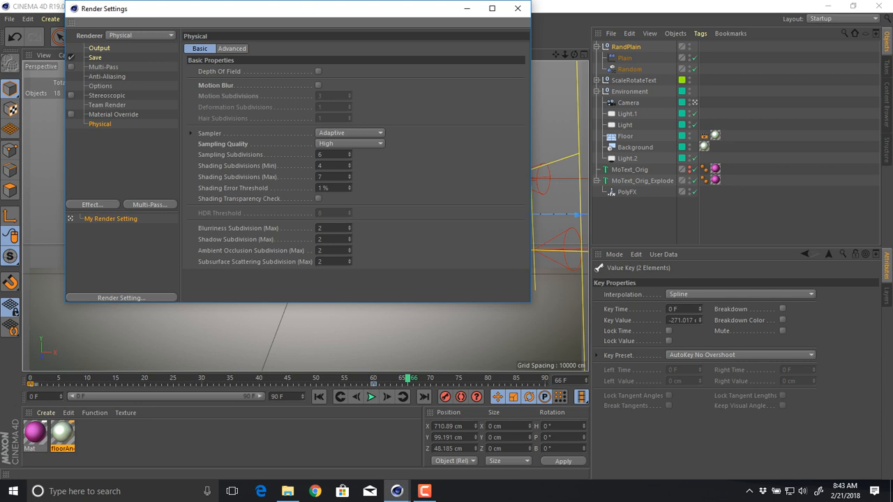
click(318, 85)
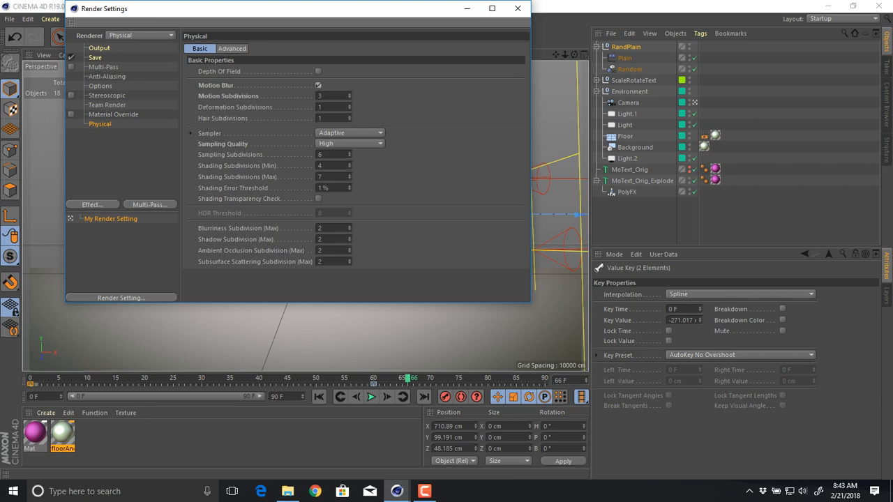
- Review the render's anti-aliasing and save options, close the render settings and save the project
click(106, 77)
click(95, 58)
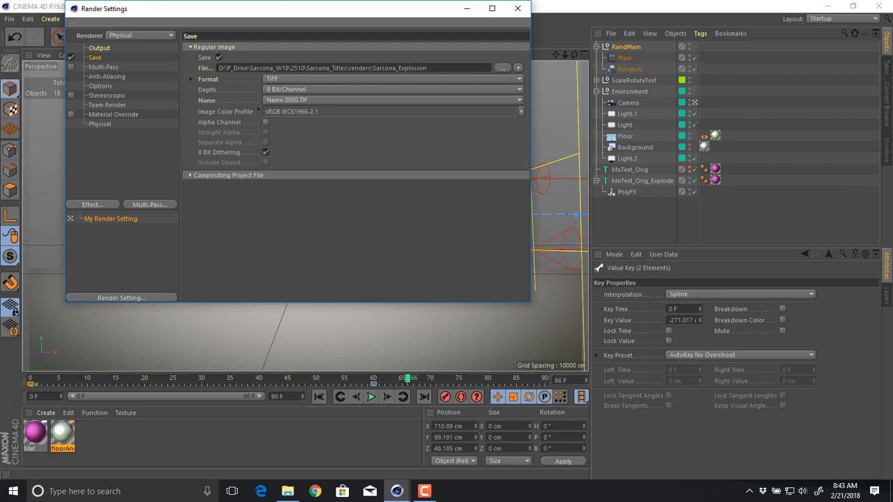
click(517, 8)
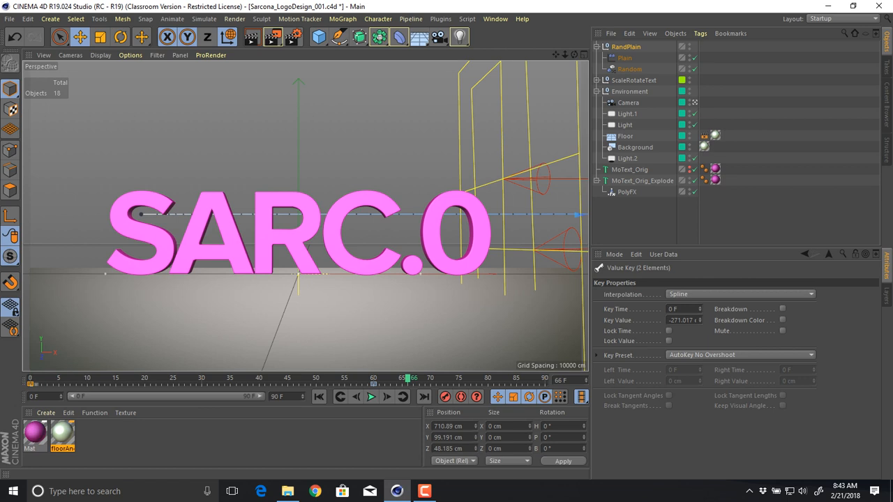
key(ctrl+s)
- At frame 30, offset the Plain effector from the Random effector by moving it along X to about 103 cm
click(624, 58)
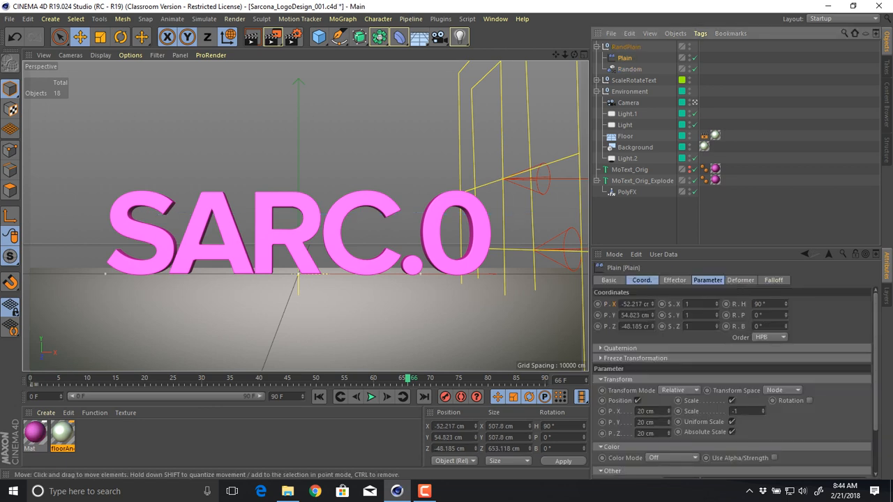
scroll(515, 159, down, 5)
alt+middle_drag(515, 159, 342, 208)
alt+drag(342, 207, 349, 237)
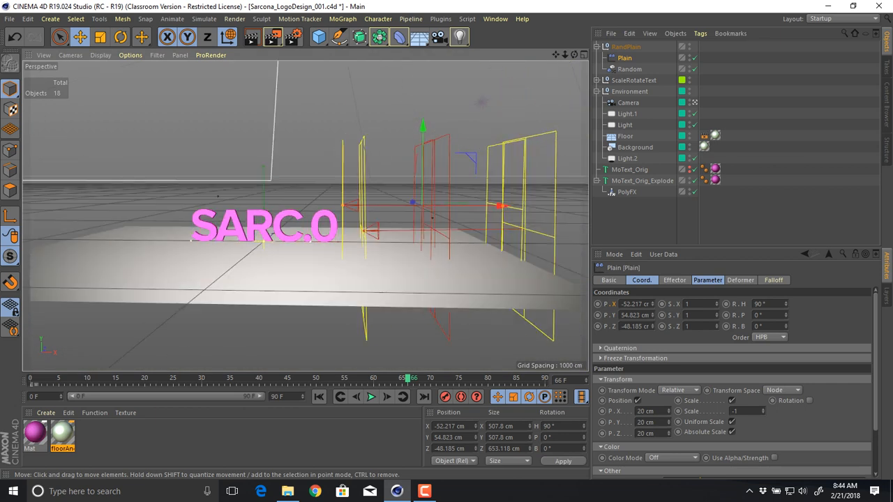
alt+middle_drag(349, 237, 275, 261)
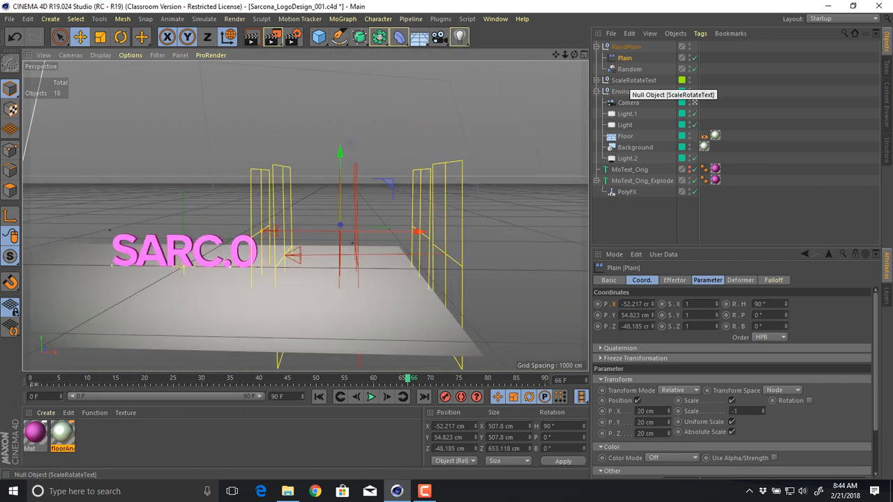
drag(408, 379, 202, 379)
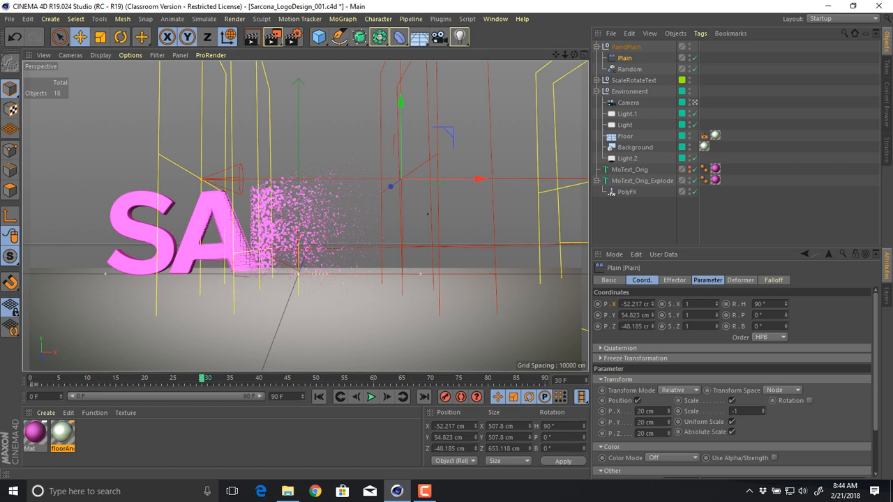
drag(480, 178, 576, 179)
- At frame 23, shift the Plain effector further along X to about 142 cm while checking the breakup of the letters
drag(202, 379, 162, 379)
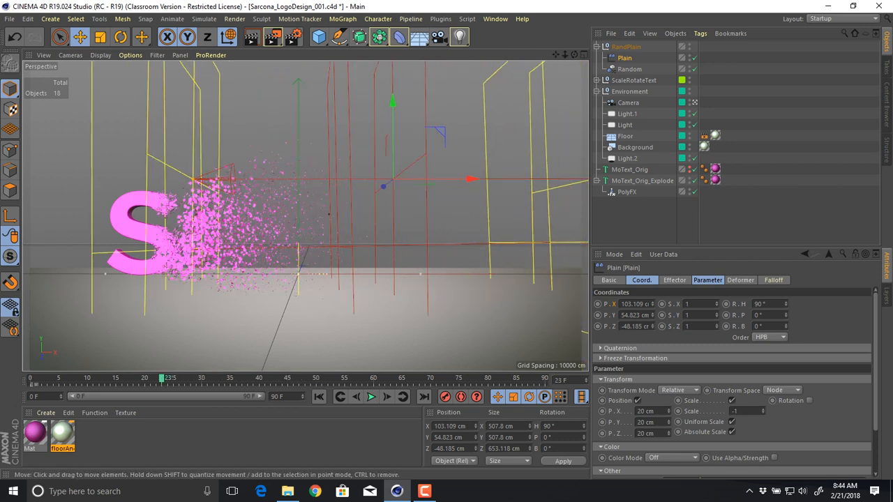
alt+drag(329, 214, 335, 244)
alt+right_drag(335, 244, 279, 223)
alt+middle_drag(335, 182, 298, 228)
alt+drag(298, 228, 307, 223)
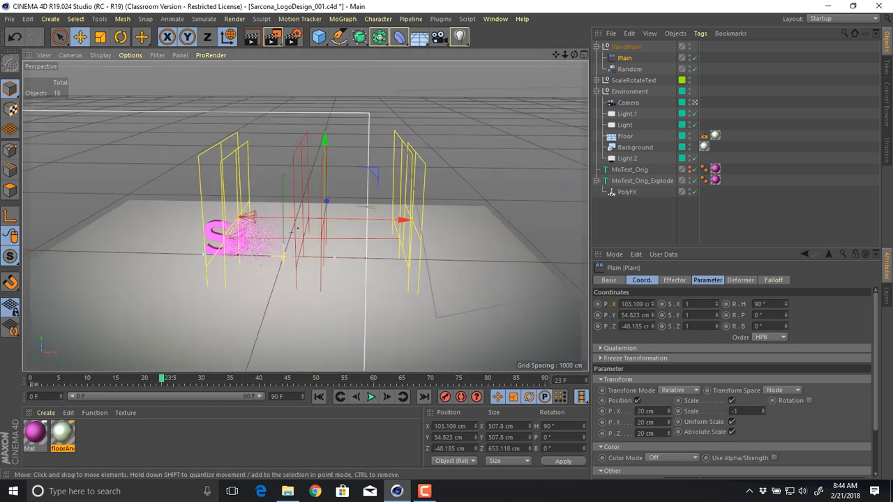
mouse_move(403, 221)
mouse_down()
mouse_move(445, 221)
mouse_move(359, 224)
mouse_move(348, 214)
mouse_move(427, 223)
mouse_move(416, 222)
mouse_up()
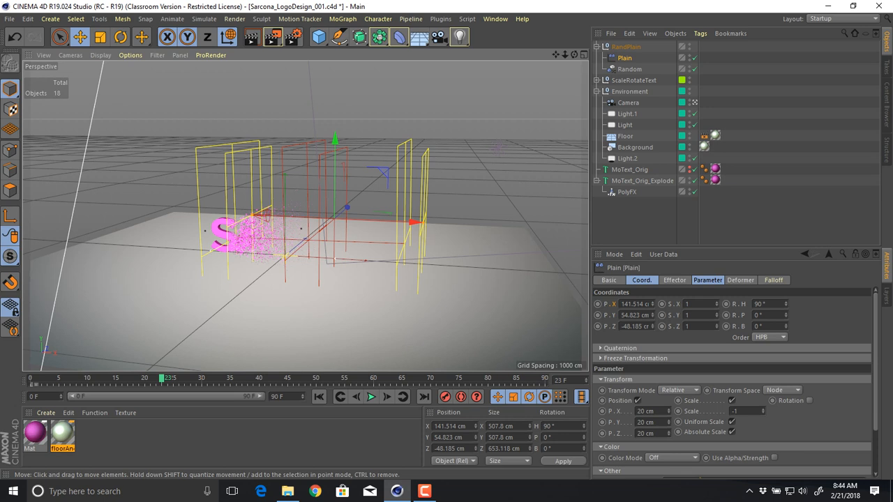
- Temporarily disable the Random effector to inspect the Plain effector's breakup of the title across the timeline, and re-enable it
alt+drag(391, 234, 434, 222)
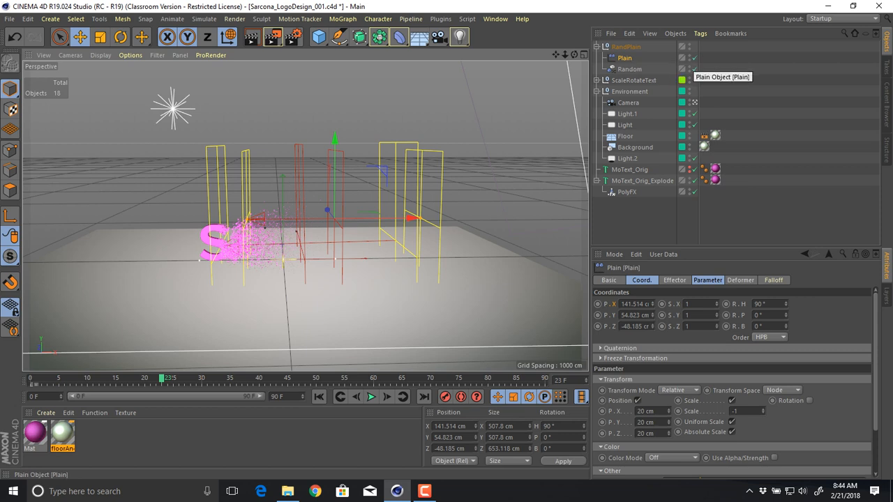
click(695, 69)
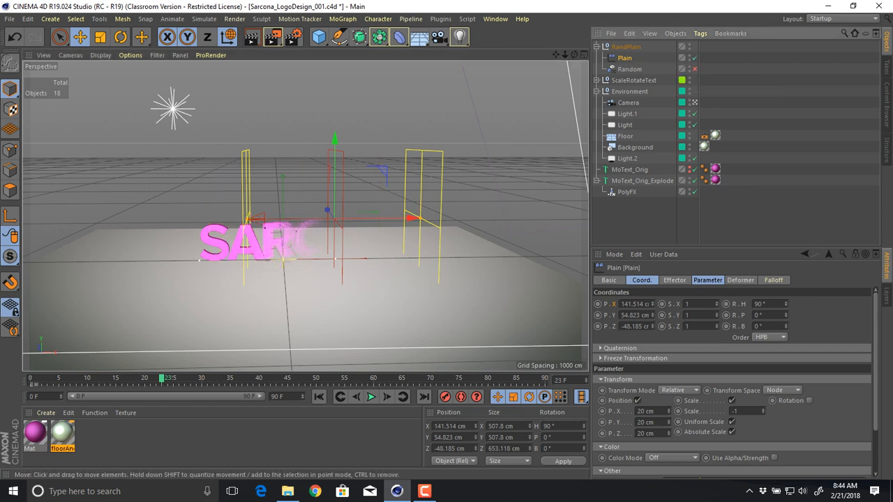
alt+drag(307, 230, 314, 202)
alt+right_drag(315, 203, 412, 202)
alt+middle_drag(412, 202, 359, 213)
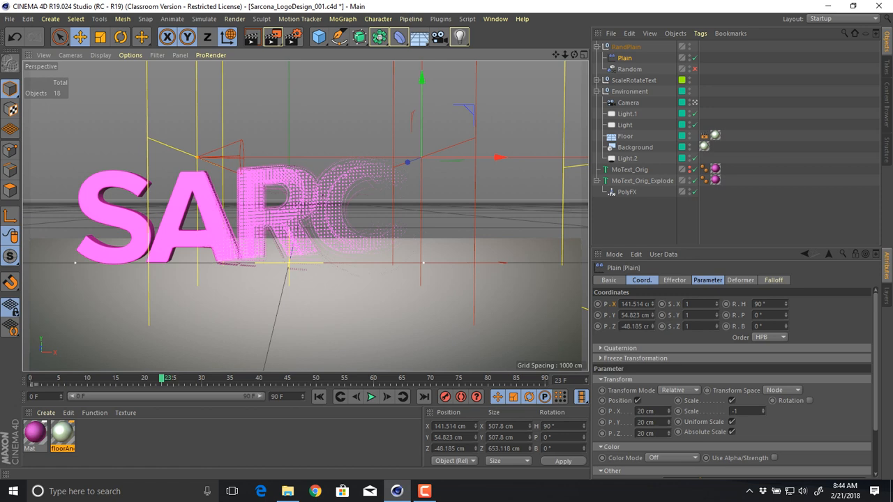
drag(59, 379, 488, 378)
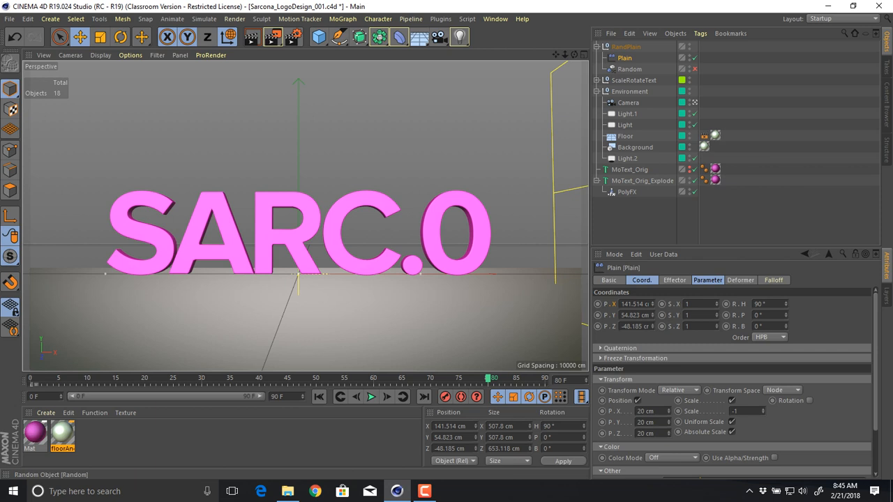
click(695, 69)
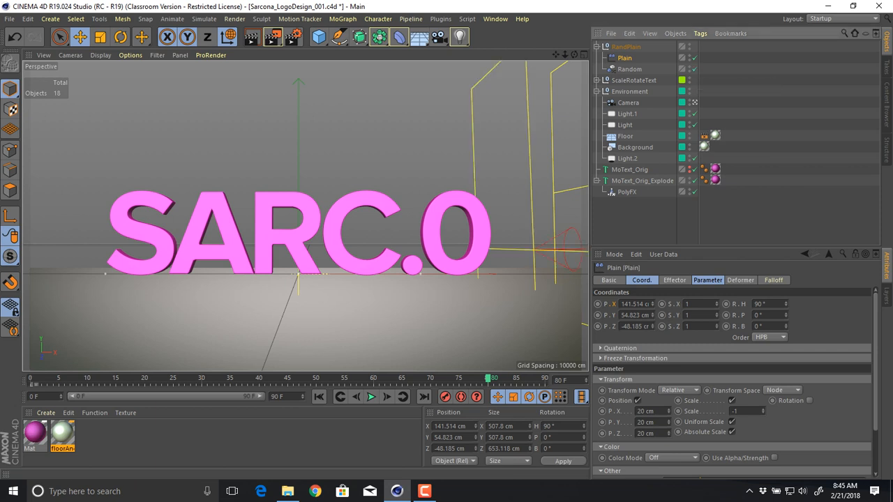
drag(488, 378, 379, 378)
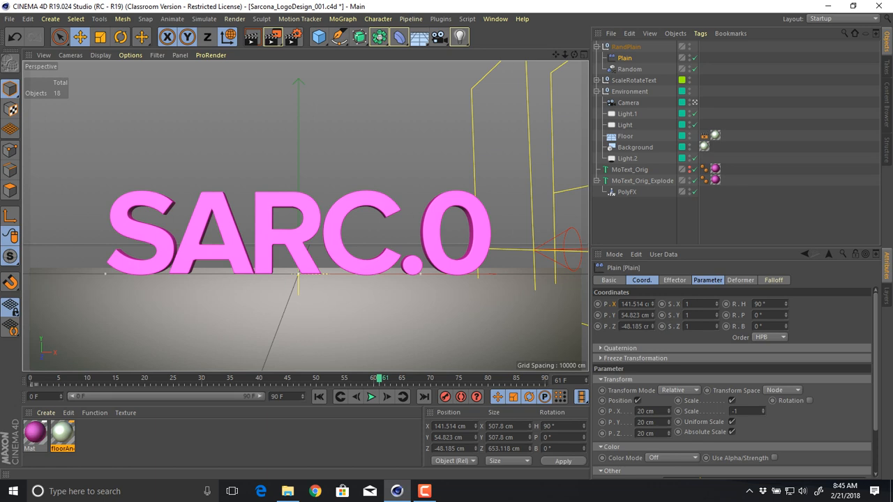
click(300, 19)
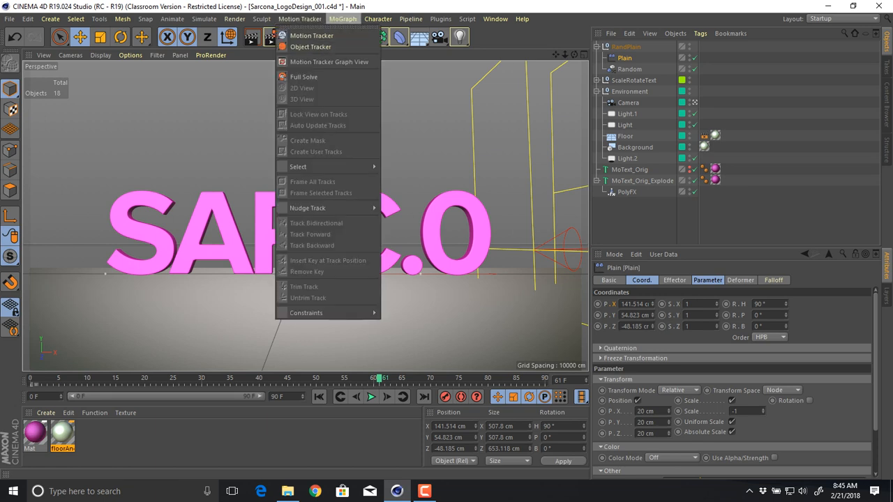
mouse_move(343, 19)
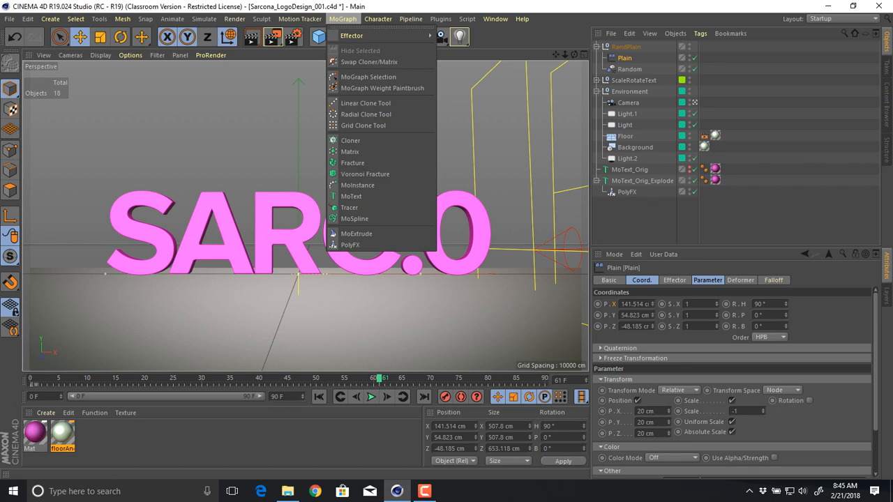
key(Escape)
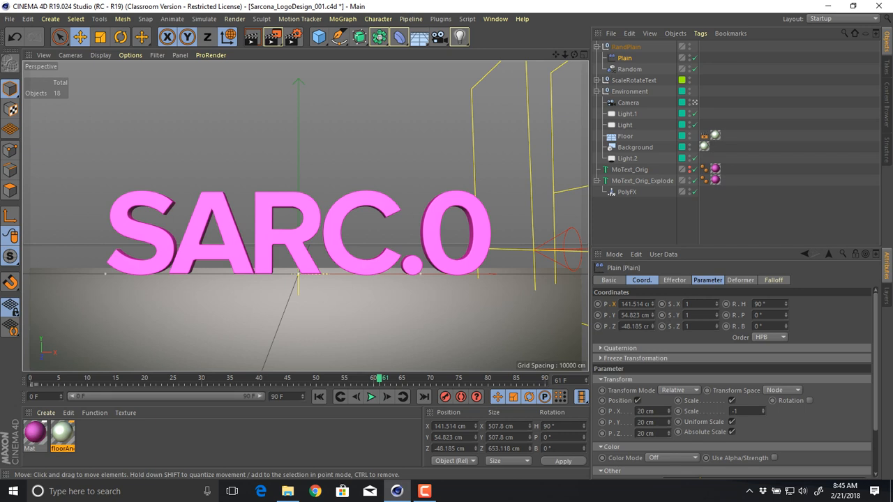
click(342, 19)
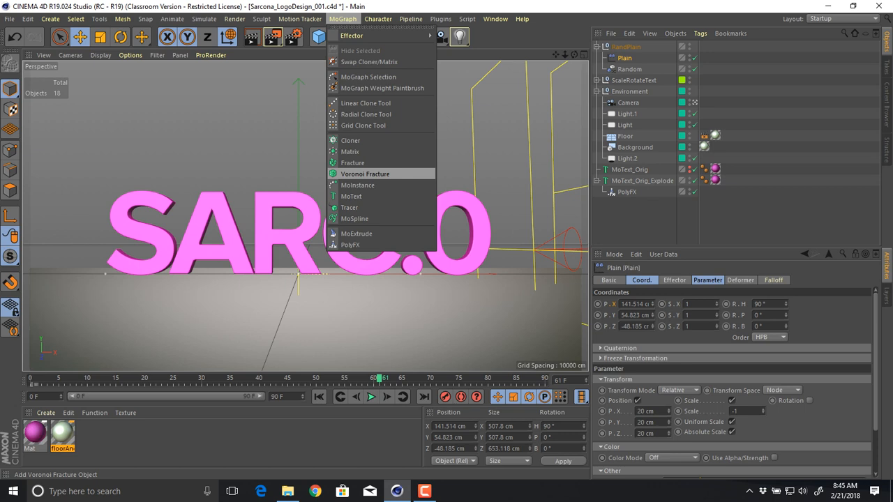
key(Escape)
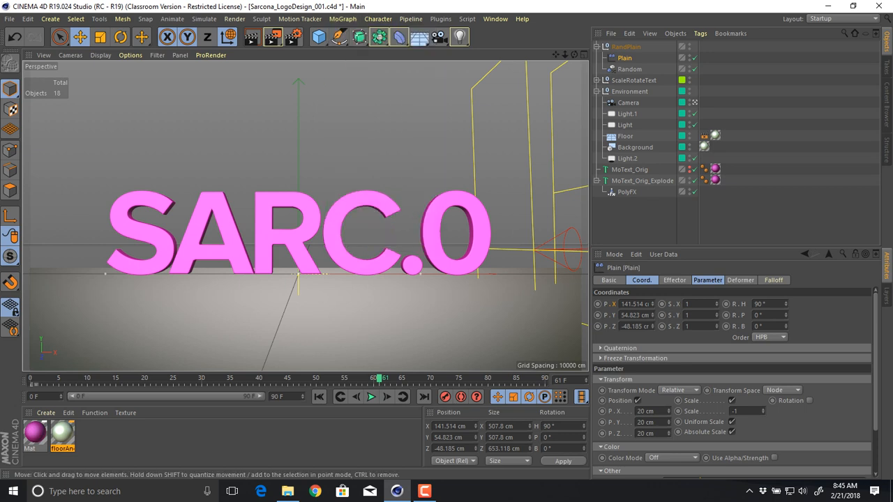
- Play the explosion animation from frame 0 to check both effectors together, and stop playback once the title is whole
click(319, 396)
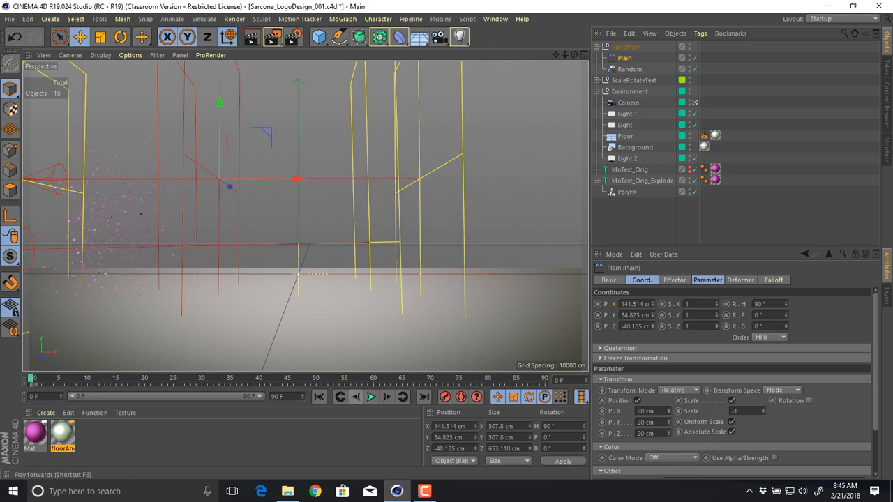
click(371, 396)
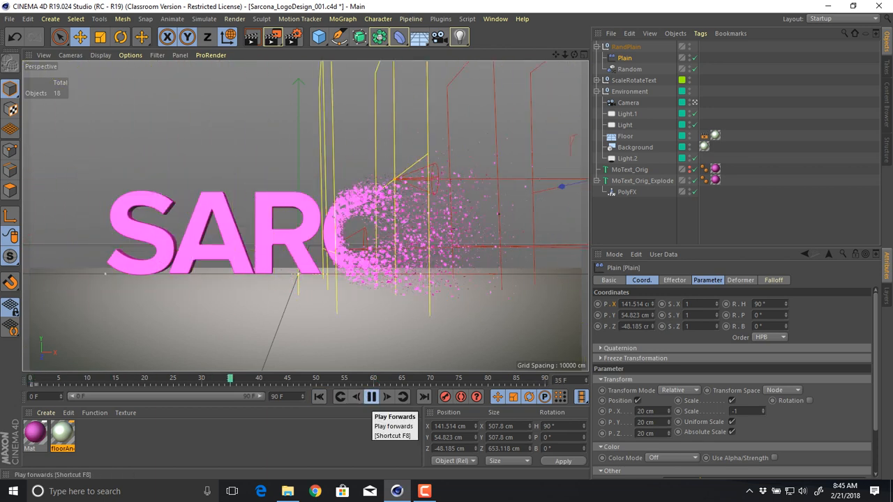
click(371, 396)
- Launch Autodesk Maya 2018
key(super)
text(maya)
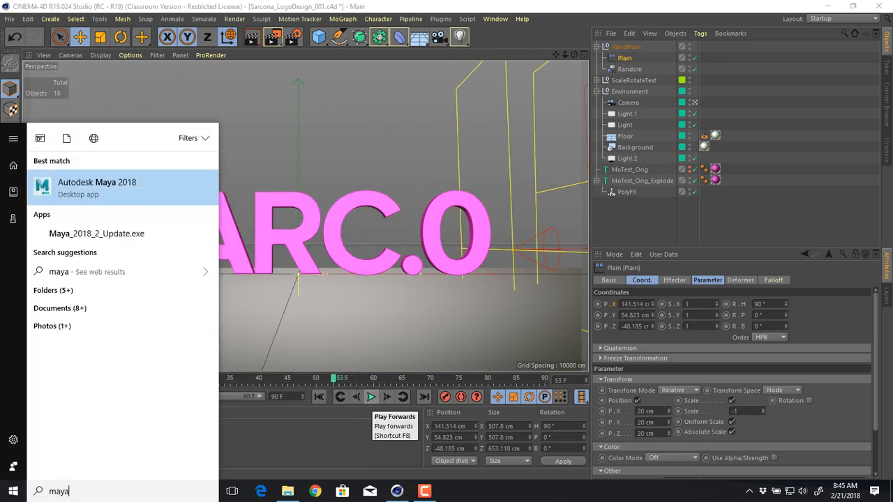
key(Return)
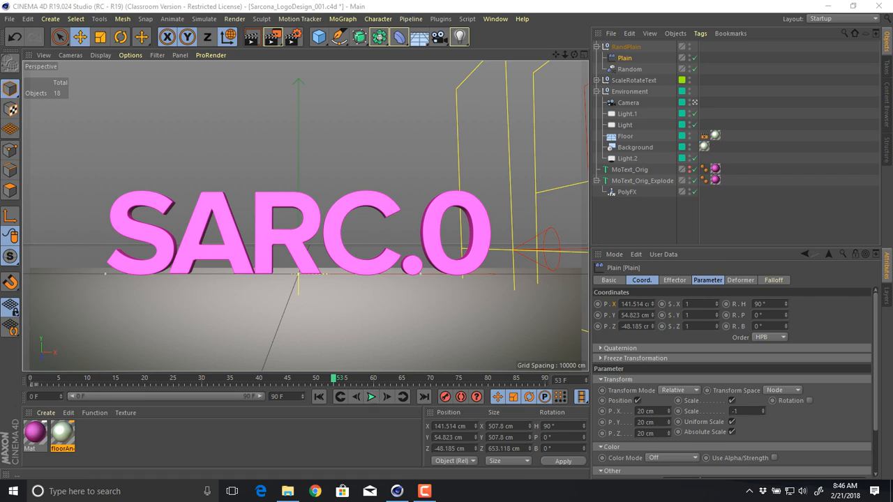
- Collapse the RandPlain and Environment groups in the object hierarchy
click(597, 47)
click(596, 69)
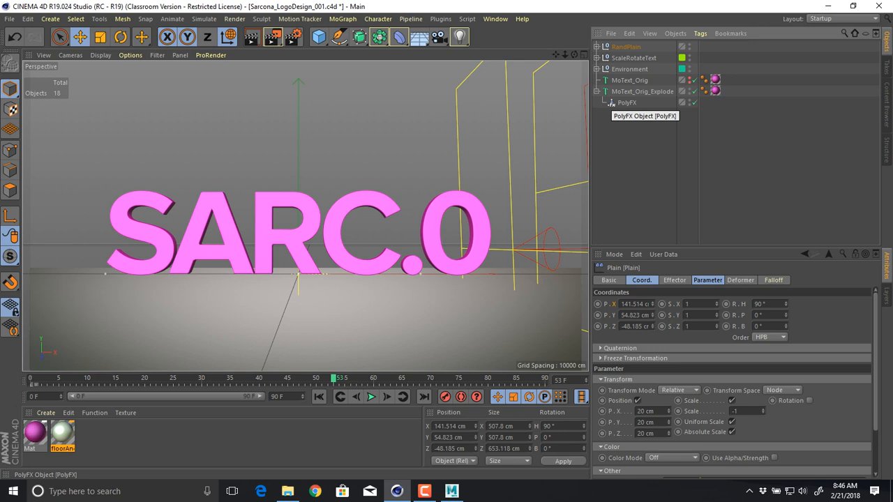
- Switch to the Autodesk Maya 2018 window
key(alt+Tab)
key(alt+Tab)
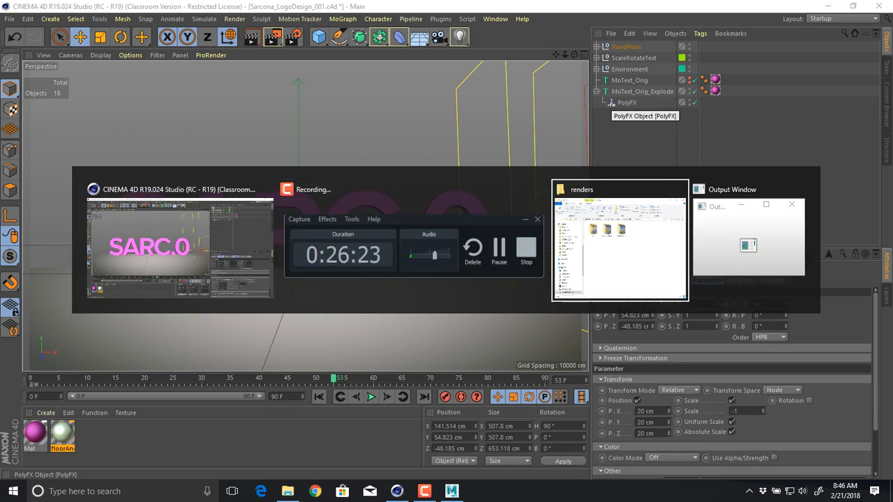
key(alt+Tab)
key(alt+Tab)
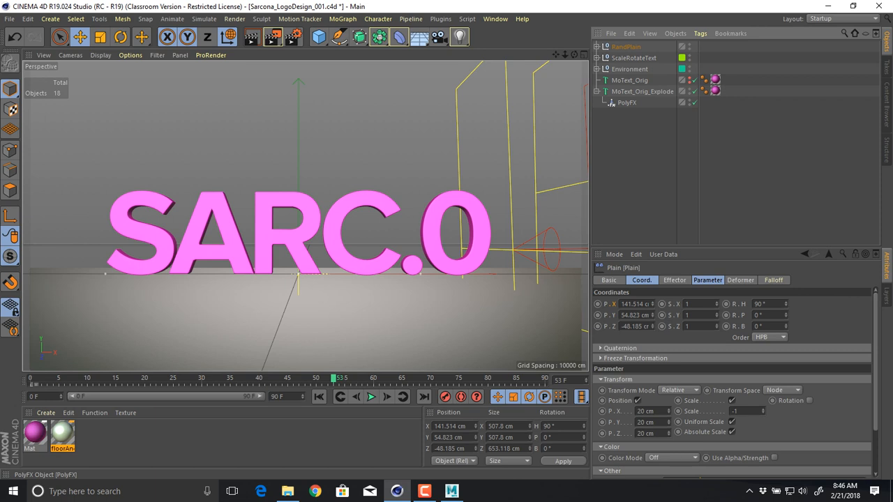
key(alt+Tab)
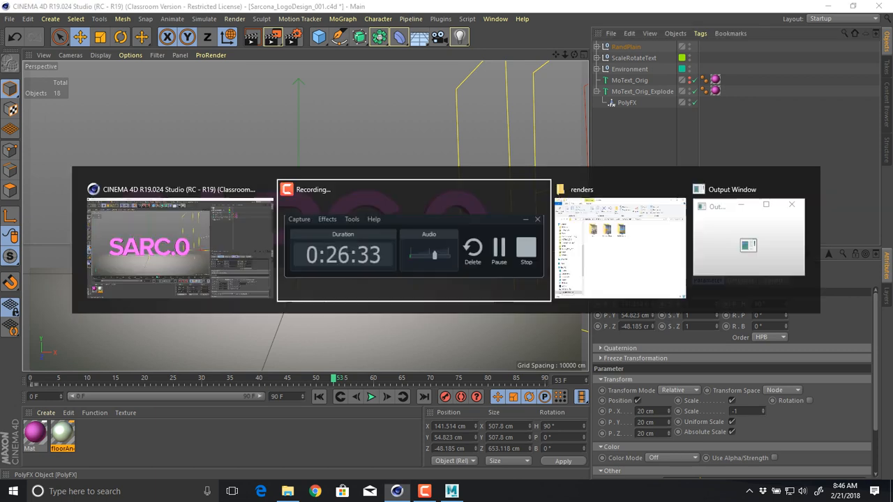
key(alt+Tab)
key(alt+Tab)
key(alt+Tab)
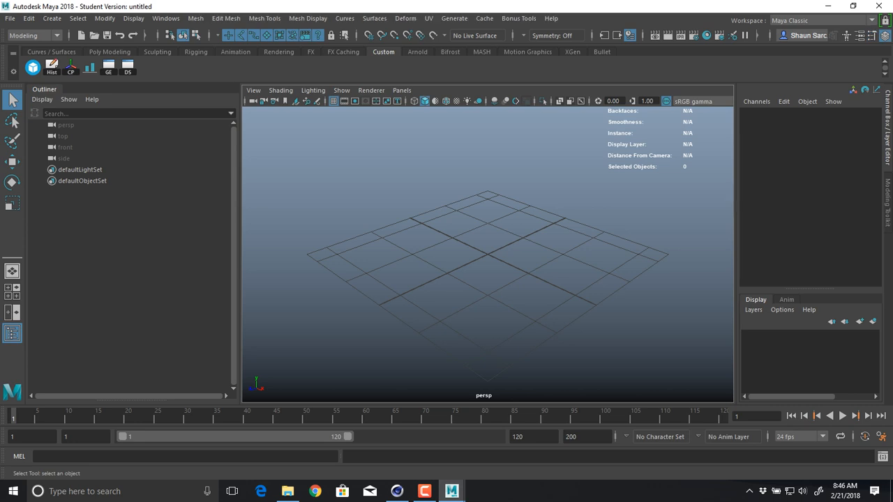
- Open the recent scene Logo.mb, accepting the student version notice, and play its MASH animation from the start
click(9, 19)
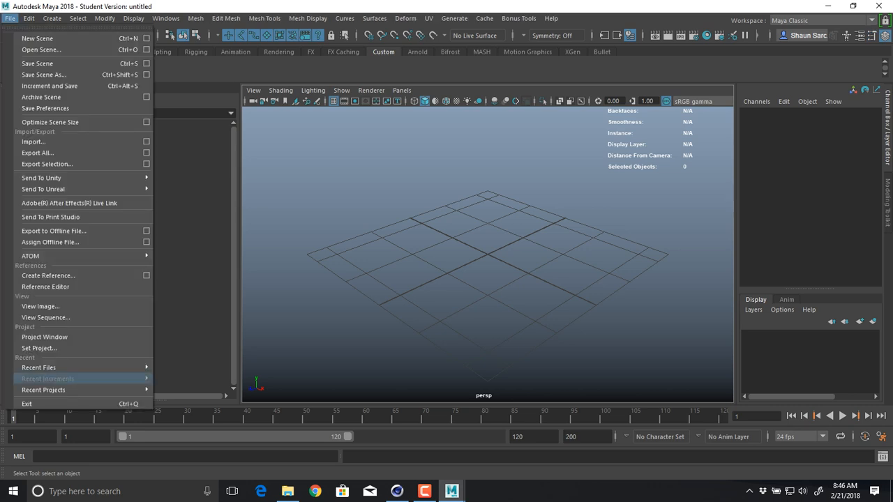
mouse_move(42, 367)
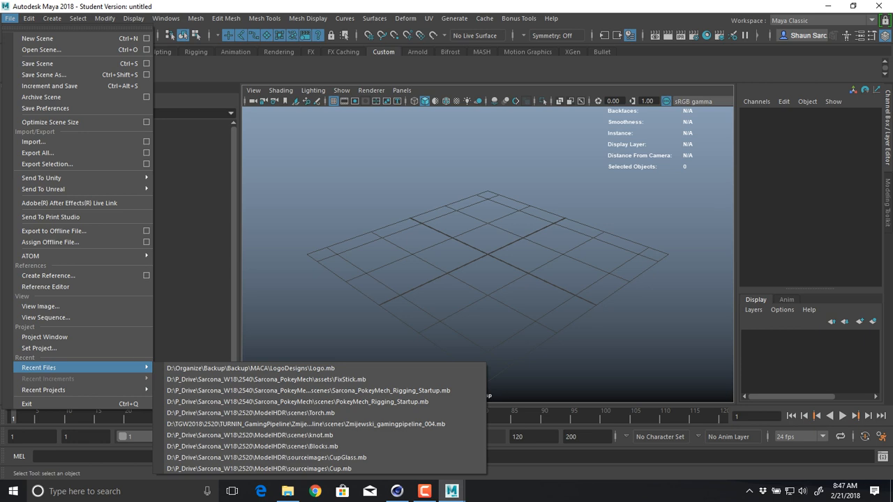
click(250, 368)
click(423, 256)
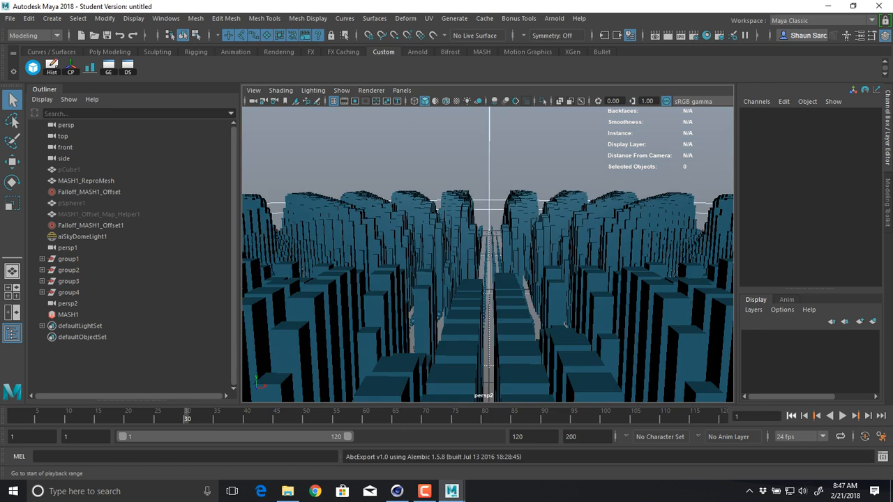
click(791, 417)
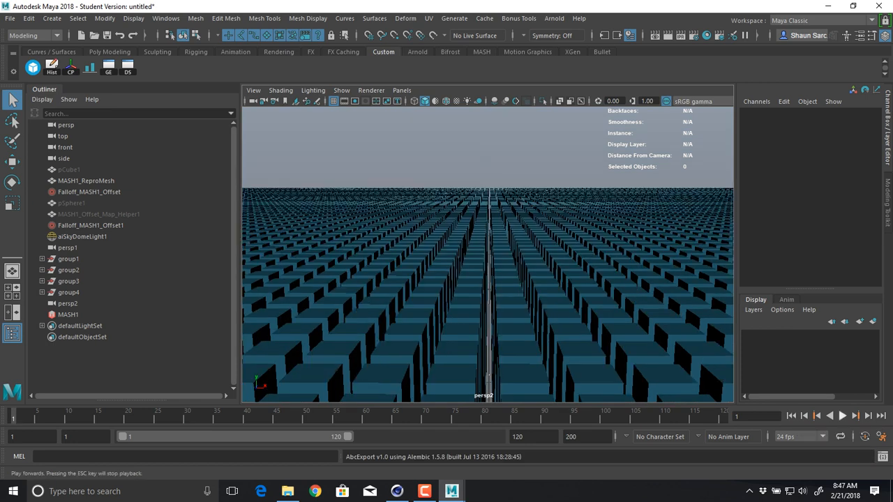
click(843, 416)
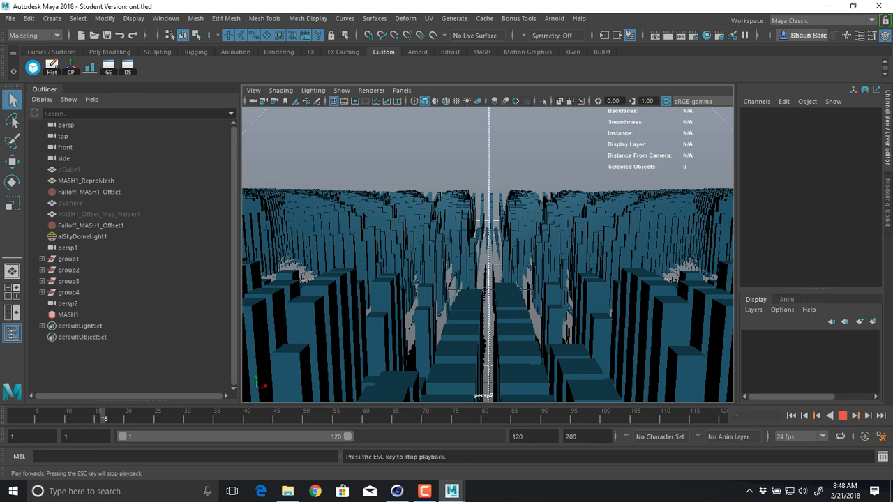
- Open the recent scene FixStick.mb and accept the student version notice
click(10, 18)
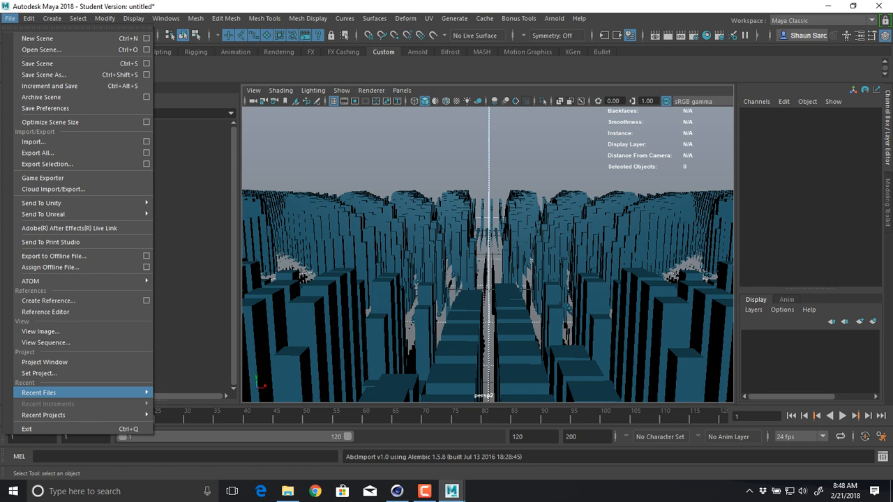
mouse_move(42, 393)
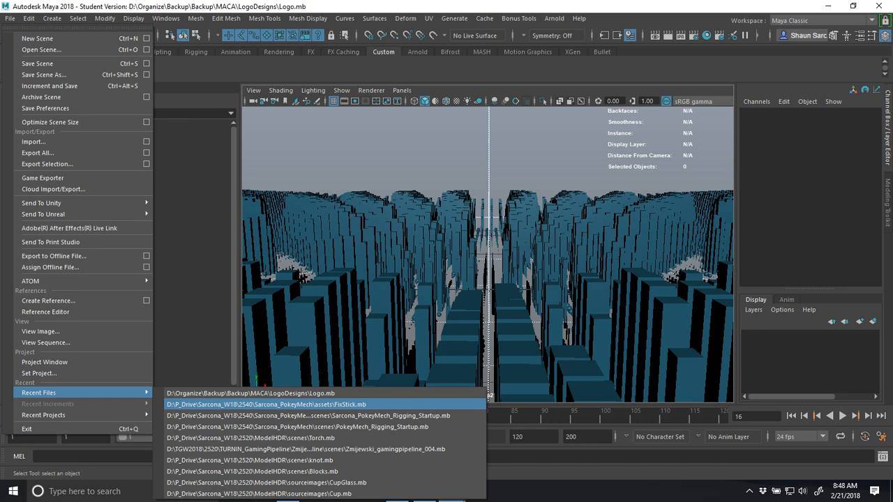
click(265, 405)
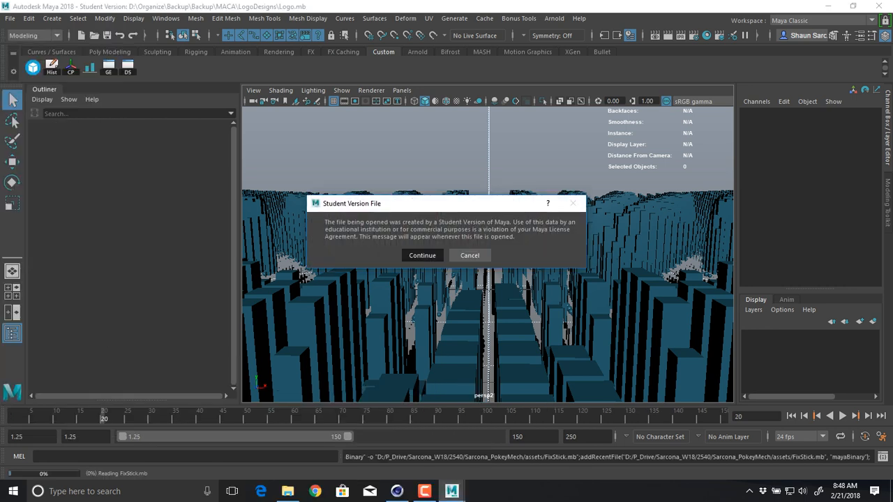
click(423, 255)
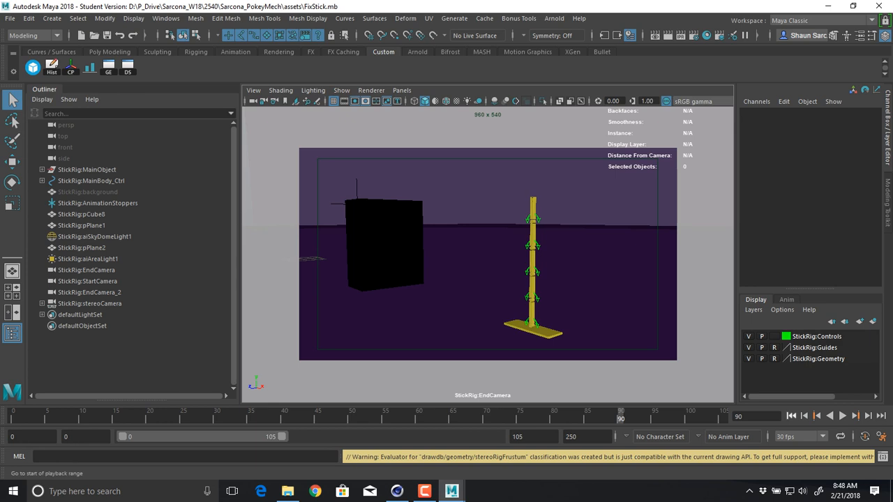
- Play the stick rig animation from frame 0 and stop it at frame 40
key(alt+shift+v)
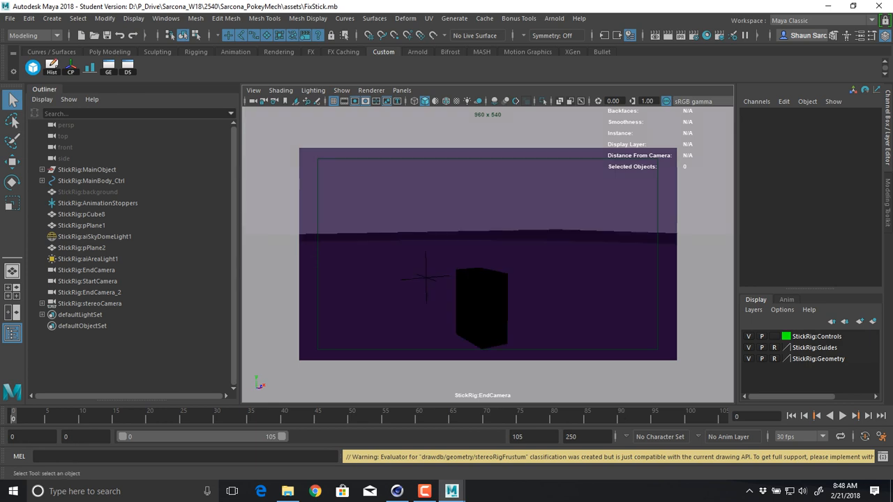
key(alt+v)
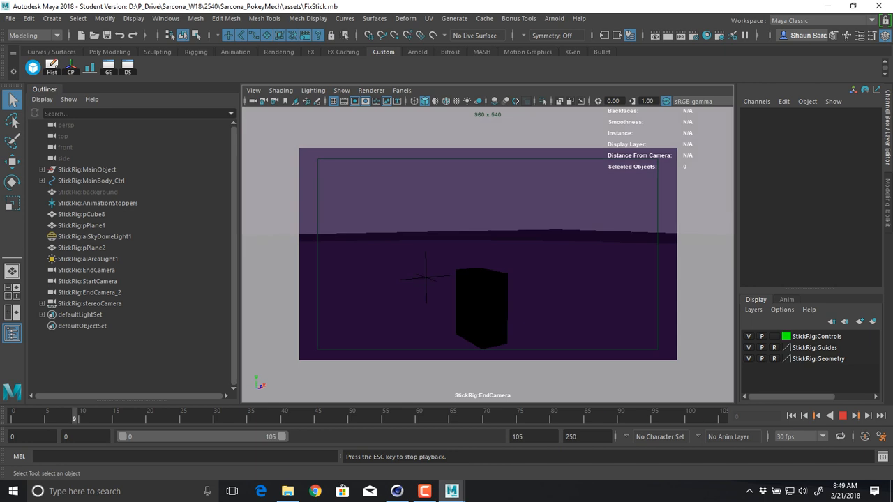
key(Escape)
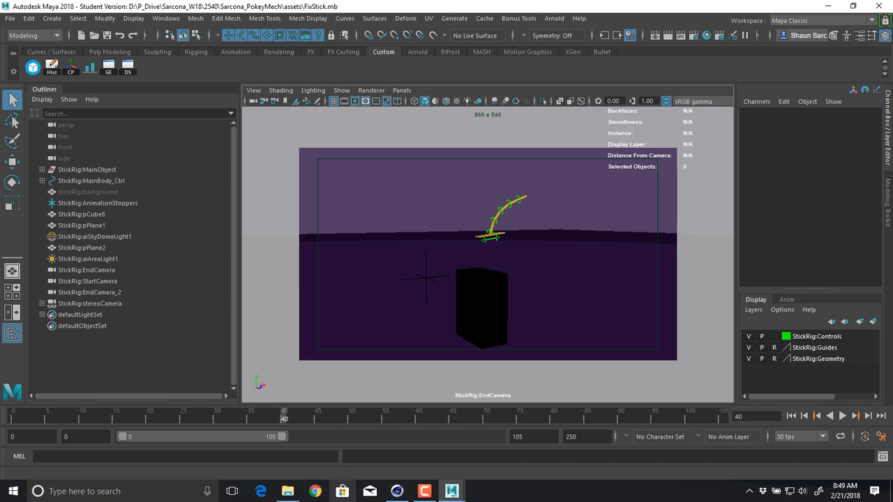
- Switch to a maximized Chrome window and search Google for "houdini"
click(315, 491)
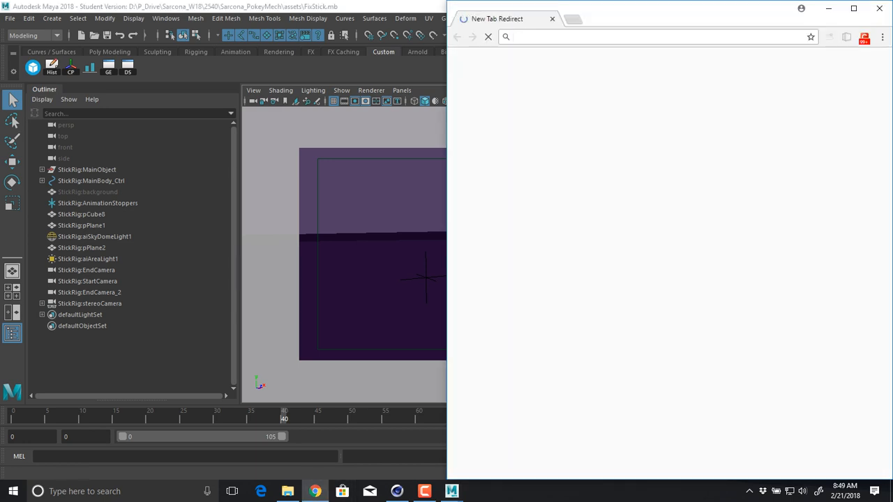
click(853, 7)
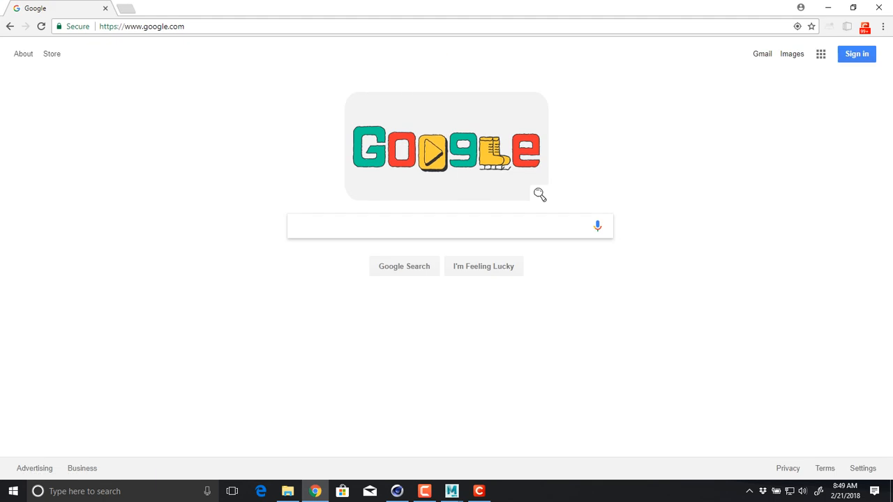
text(houdini)
key(Return)
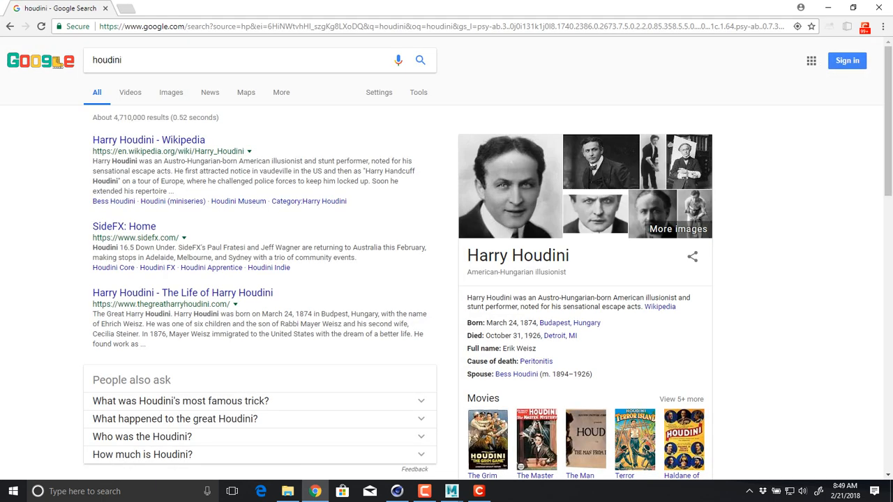
- Refine the Google search to "houdini sidefx" and show its image results
click(122, 60)
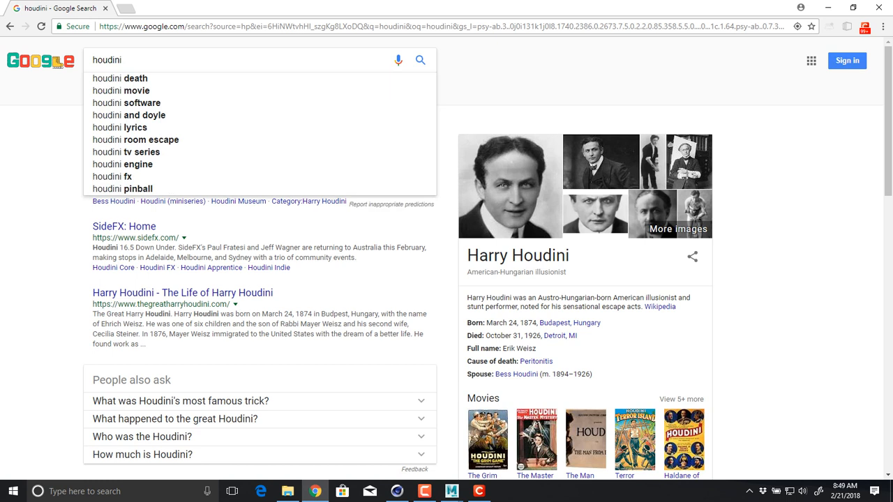
text(sidefx)
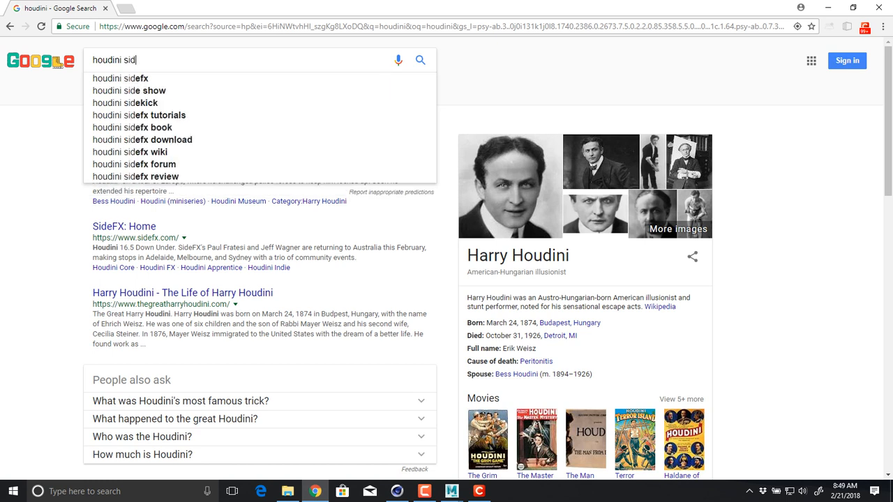
key(Return)
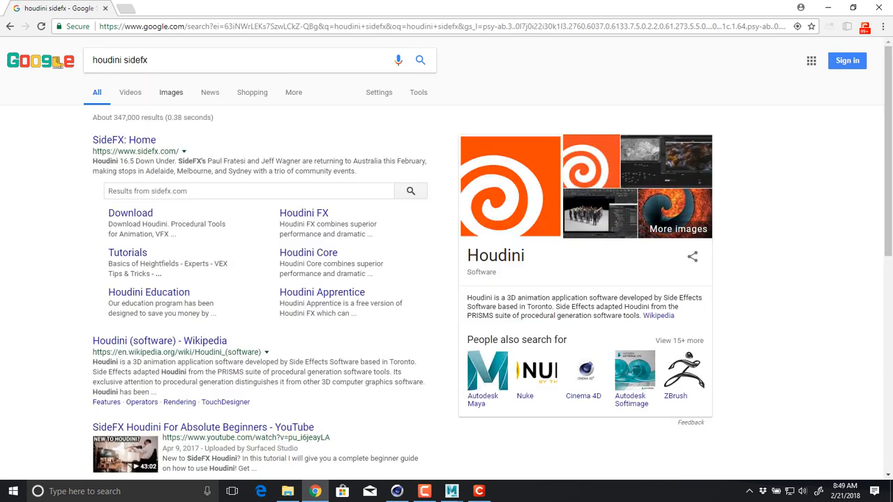
click(171, 92)
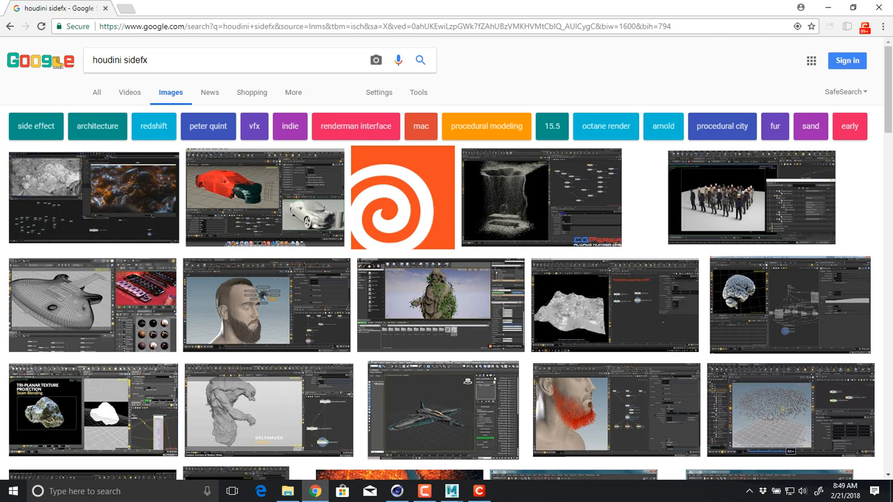
- Preview the Houdini Engine for UE4 image and the fxguide red car image, and look through the other Houdini image results
click(440, 305)
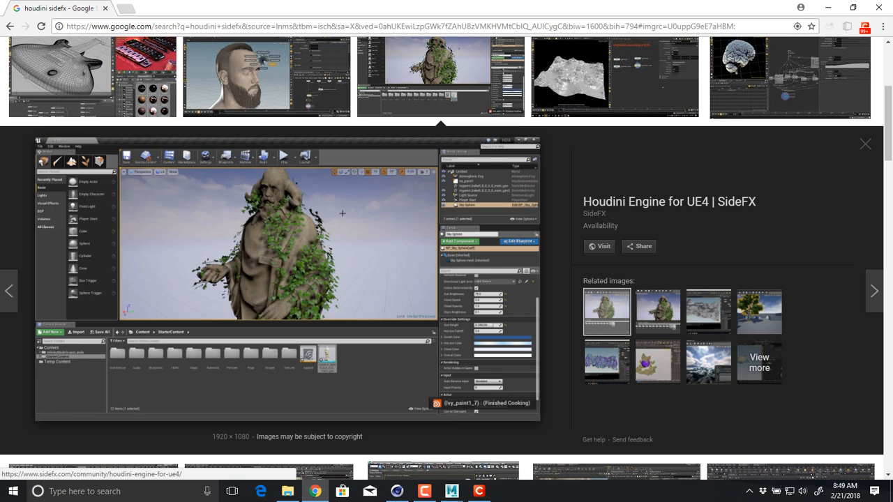
scroll(446, 279, up, 3)
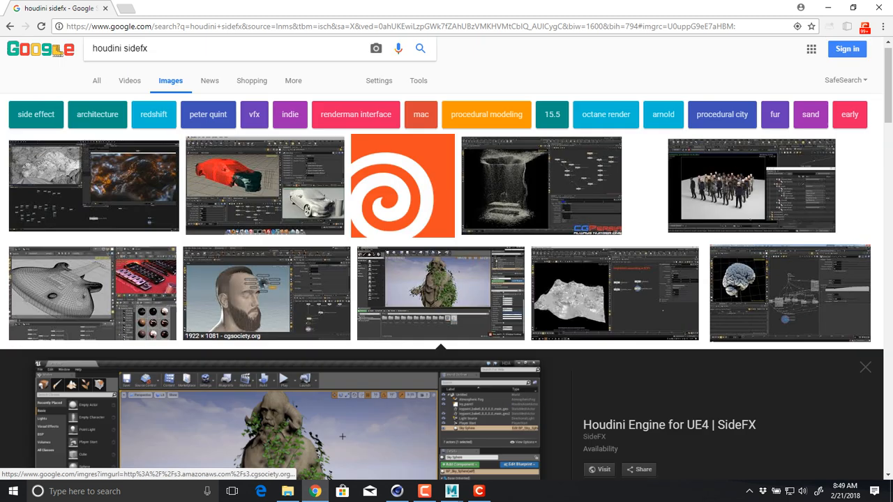
click(264, 187)
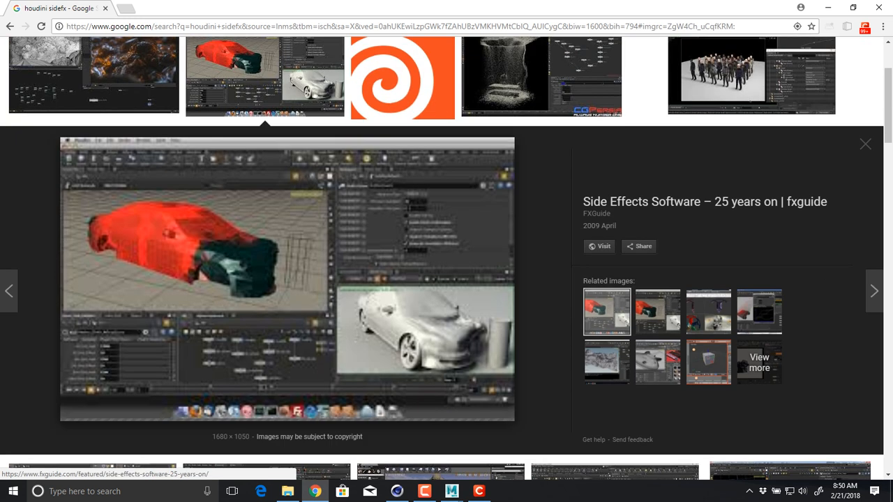
scroll(237, 279, down, 7)
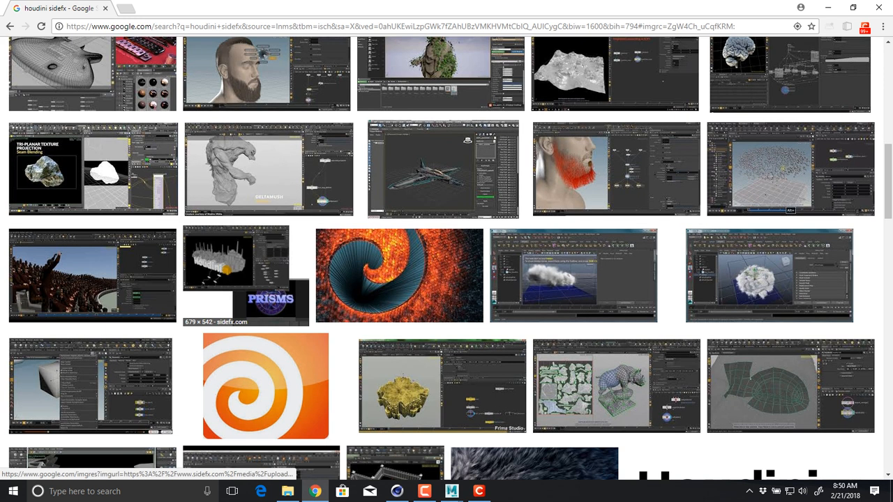
scroll(245, 279, up, 7)
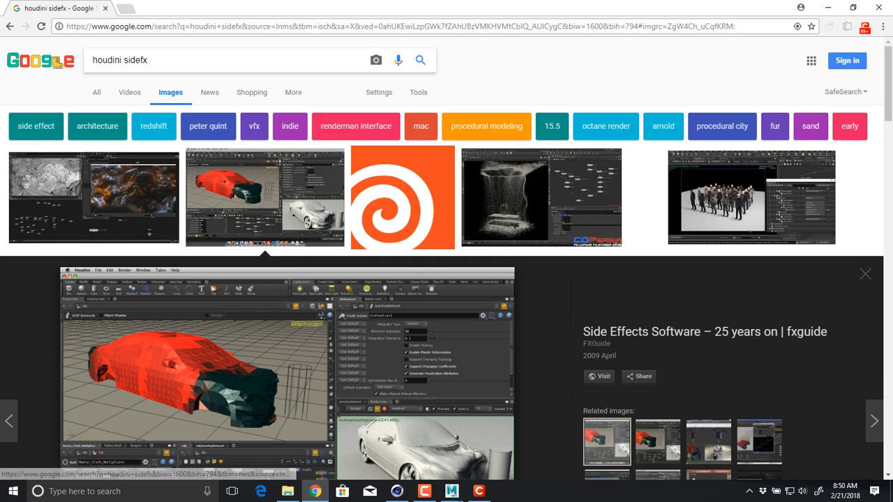
- Search Google Images for "houdini sidefx break" and browse the results for destruction examples
click(151, 60)
text(break)
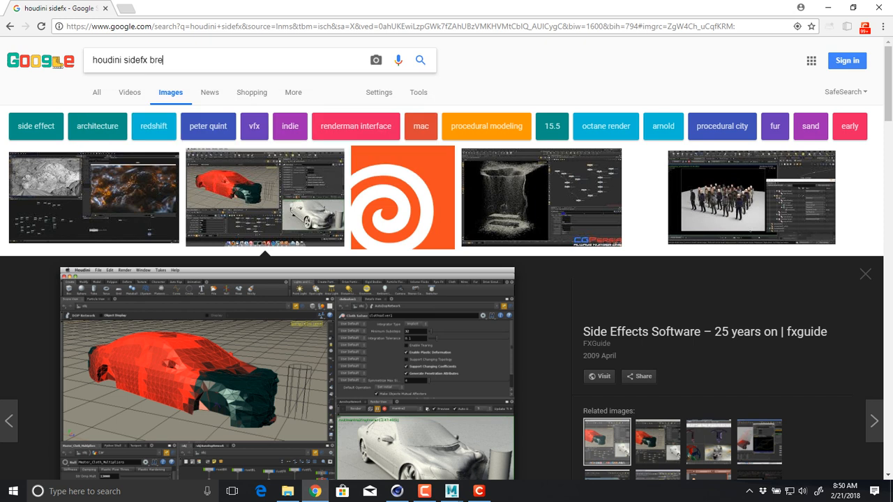
key(Return)
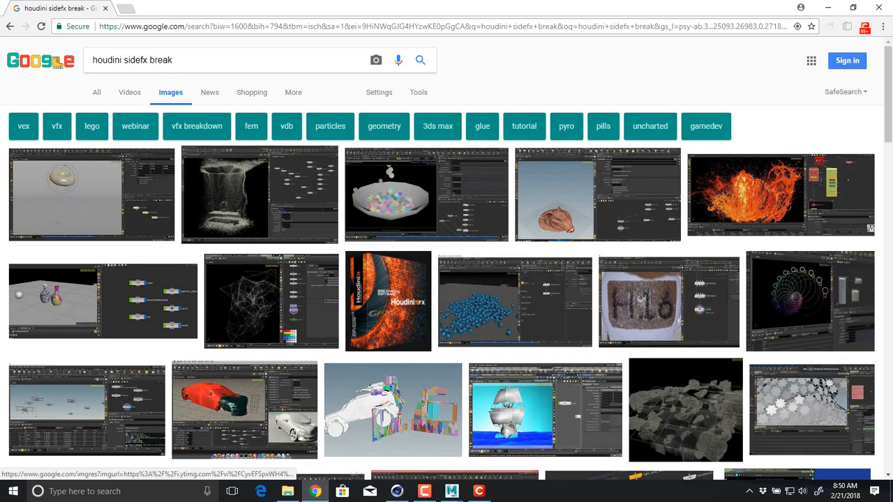
scroll(59, 63, down, 4)
scroll(446, 258, down, 3)
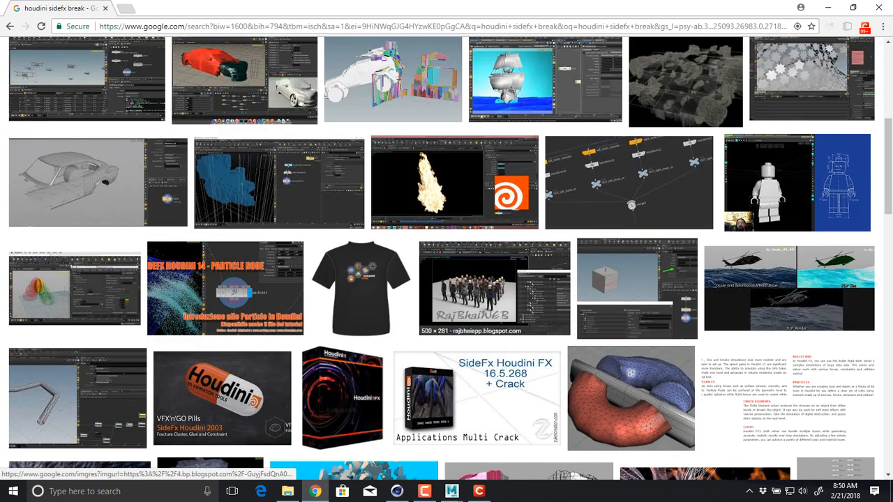
scroll(447, 258, down, 2)
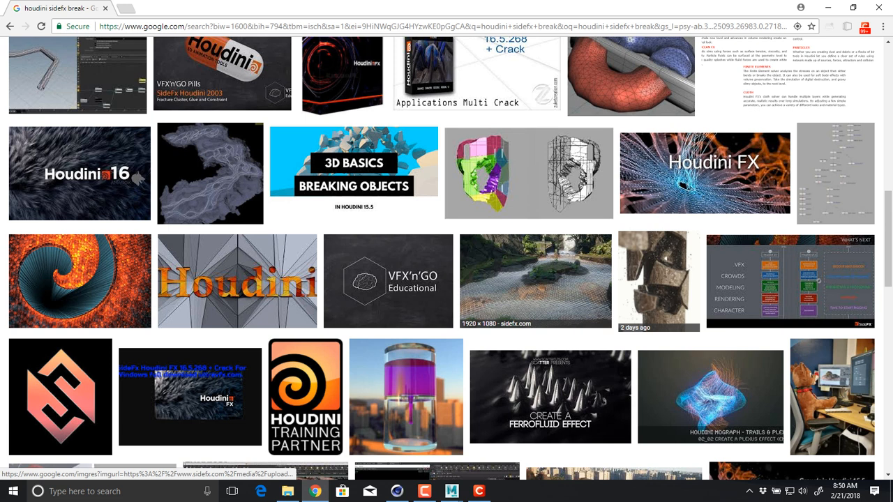
scroll(447, 258, down, 2)
scroll(447, 258, down, 2)
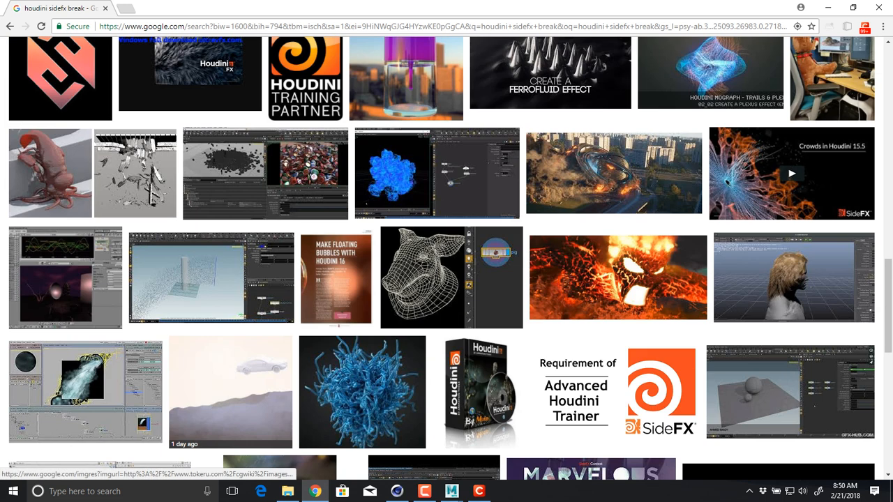
scroll(447, 279, down, 2)
scroll(447, 279, up, 6)
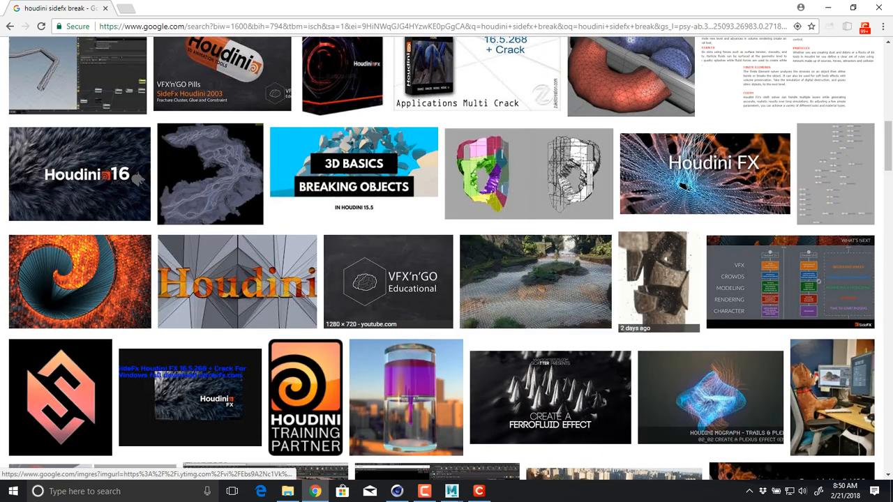
scroll(446, 258, up, 5)
- Go to youtube.com and search for "applied houdini"
key(ctrl+l)
text(youtube.com)
key(Return)
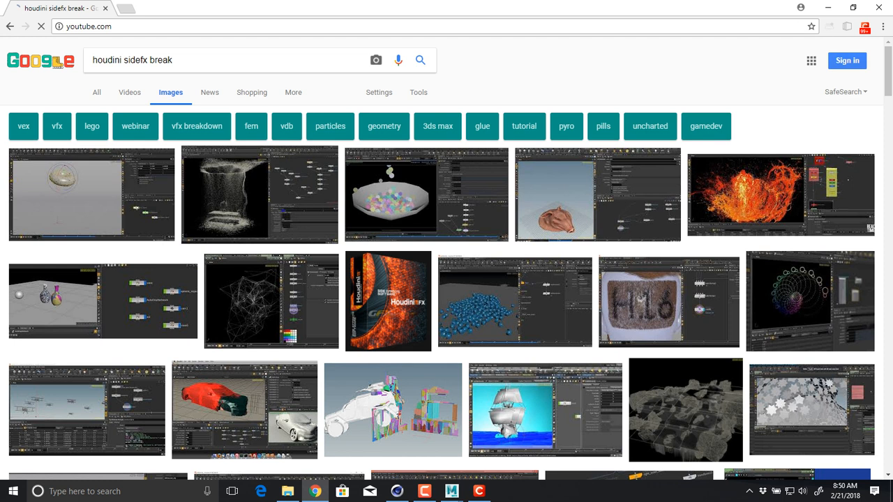
text(pplied houdini)
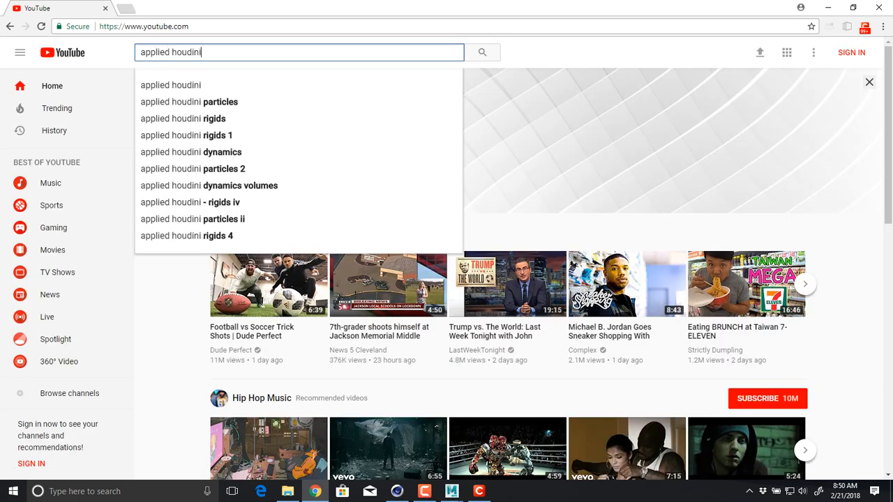
key(Return)
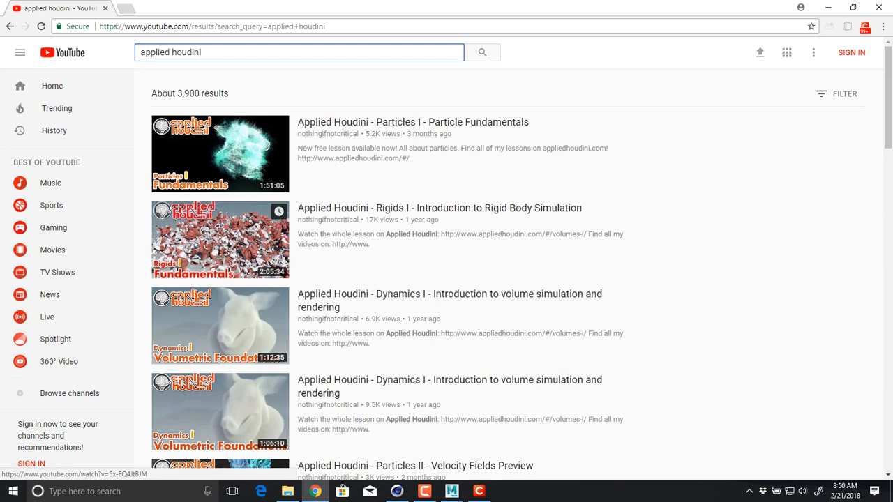
- Open the video "Applied Houdini - Rigids V - Dynamic Blasts Preview" and watch its blast simulation, pausing and resuming playback
scroll(220, 244, down, 5)
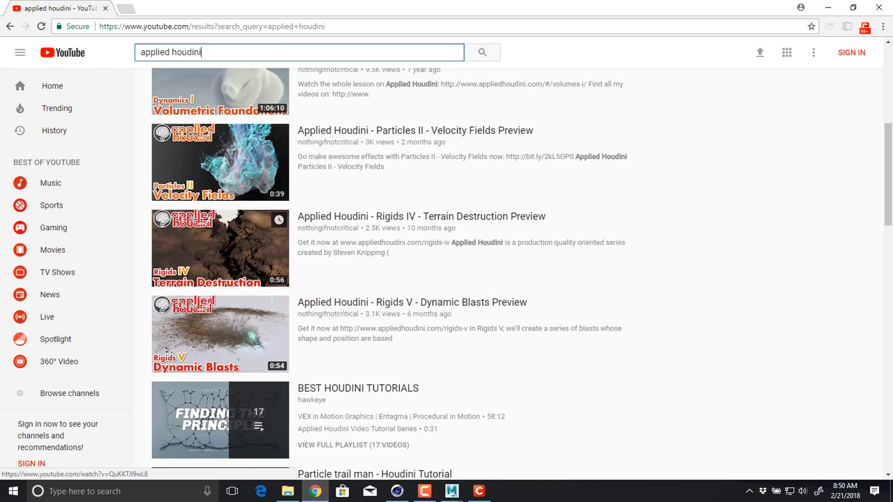
click(219, 333)
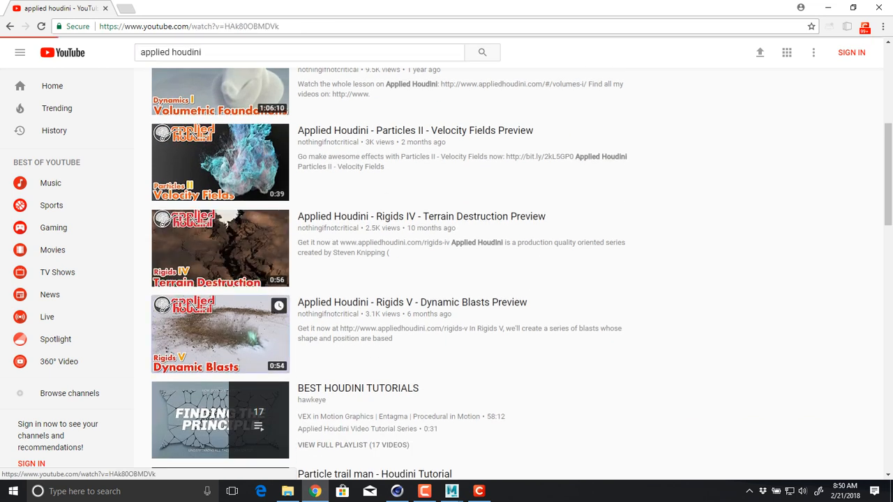
click(524, 339)
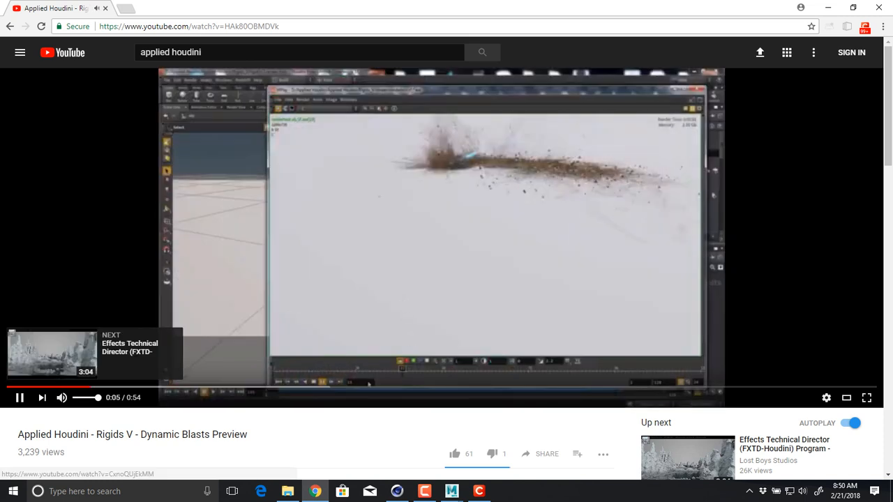
click(212, 303)
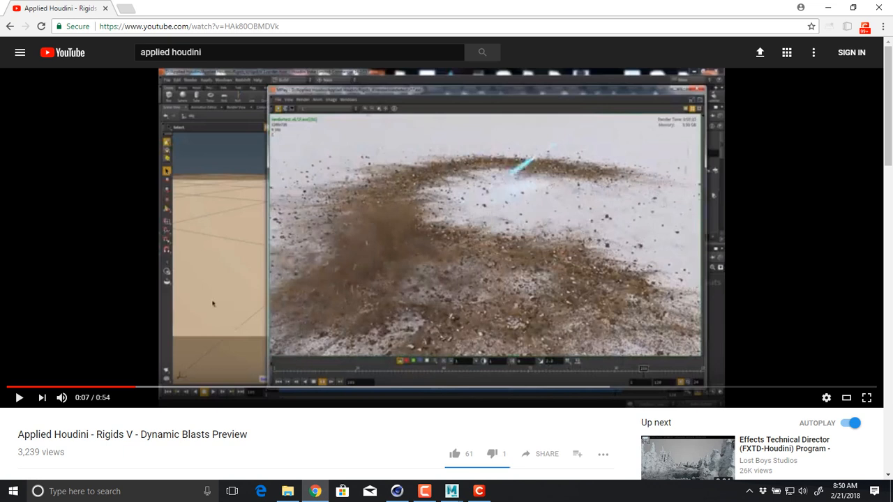
key(space)
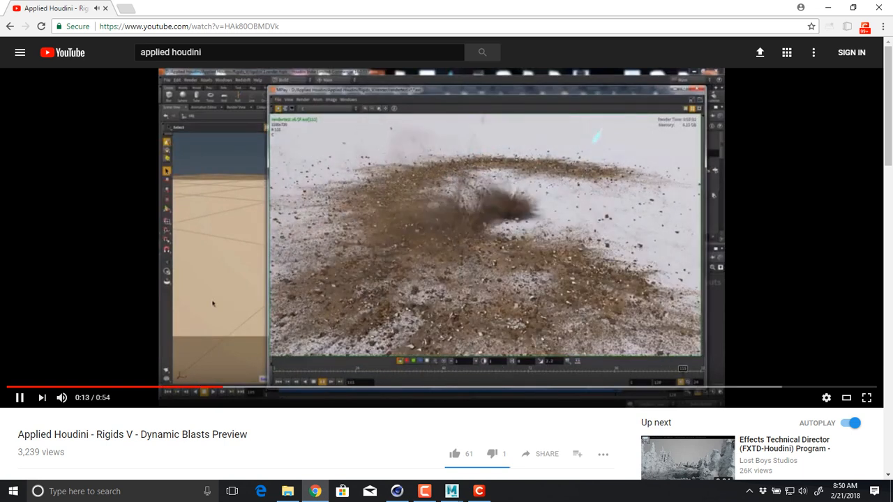
- Return to the YouTube results, play "Applied Houdini - Rigids II - Structure Destruction Preview" and pause it at the crumbling blocks
key(alt+Left)
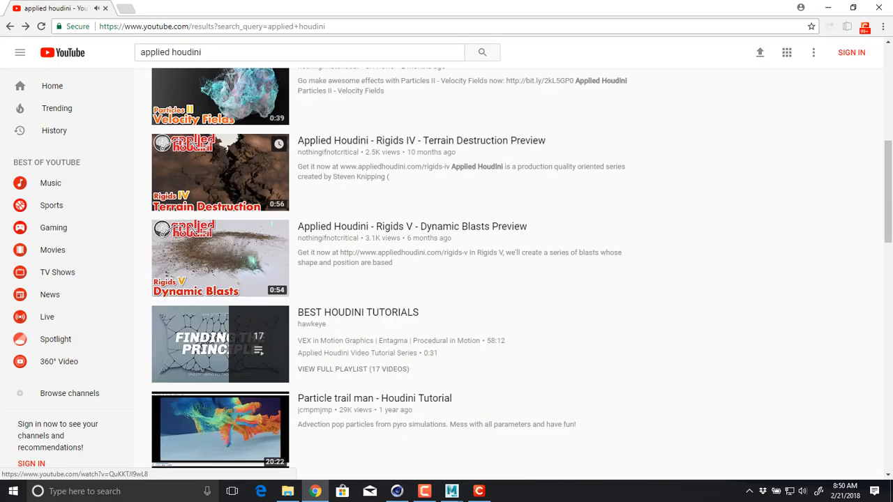
scroll(220, 175, down, 3)
scroll(220, 251, down, 3)
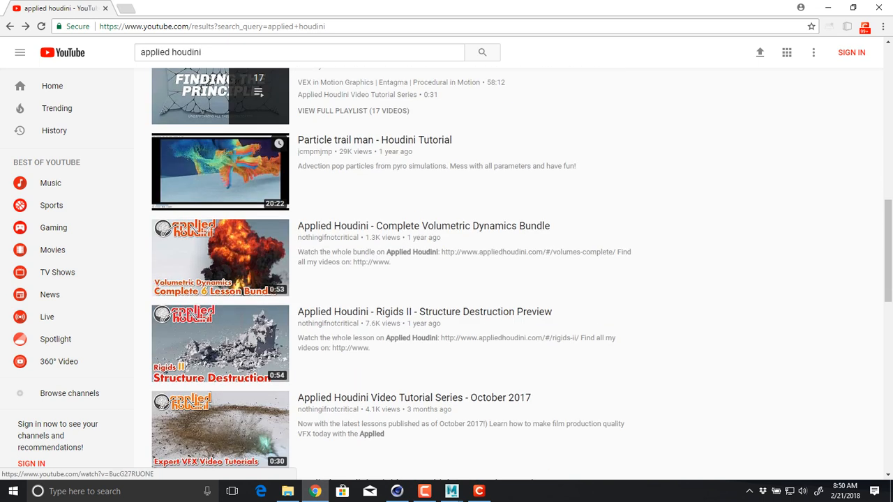
click(220, 288)
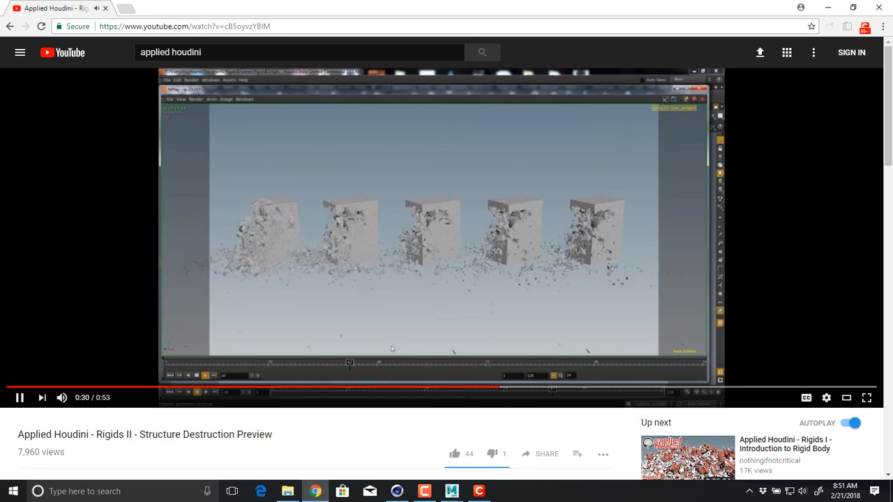
click(291, 220)
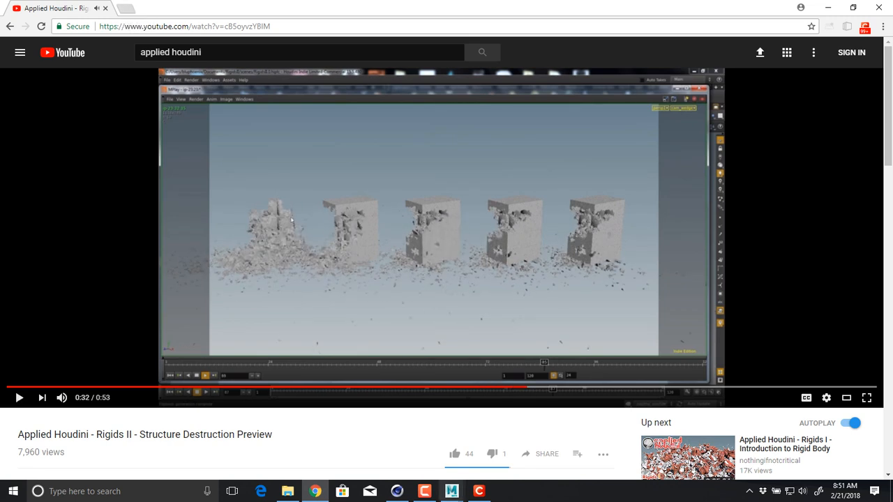
- Switch to Maya to show the FixStick.mb scene, and return to the Chrome window
click(451, 491)
click(513, 441)
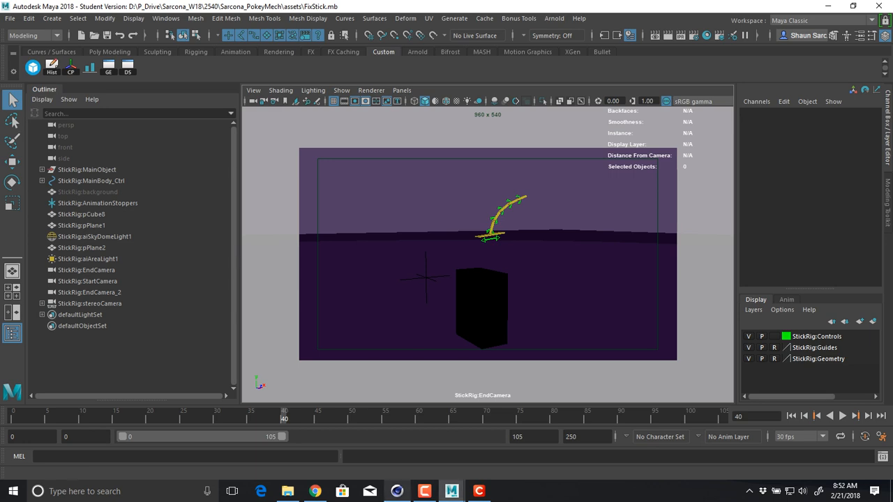
click(397, 491)
click(397, 491)
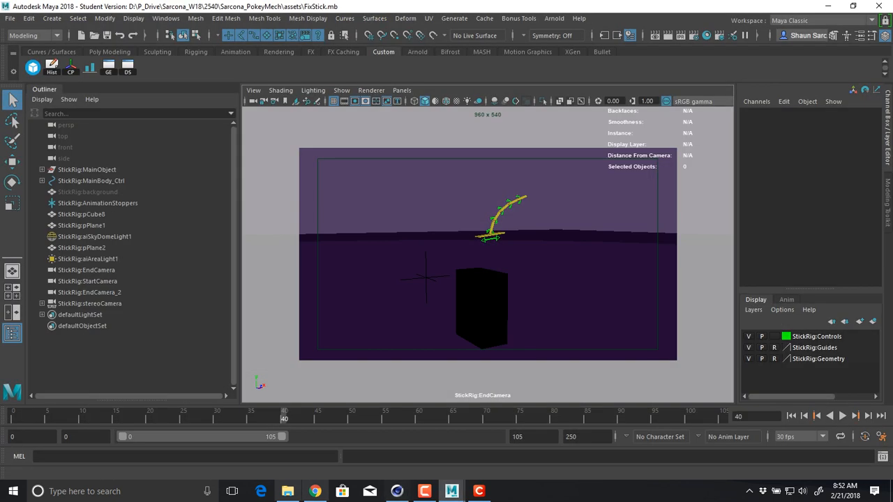
click(315, 491)
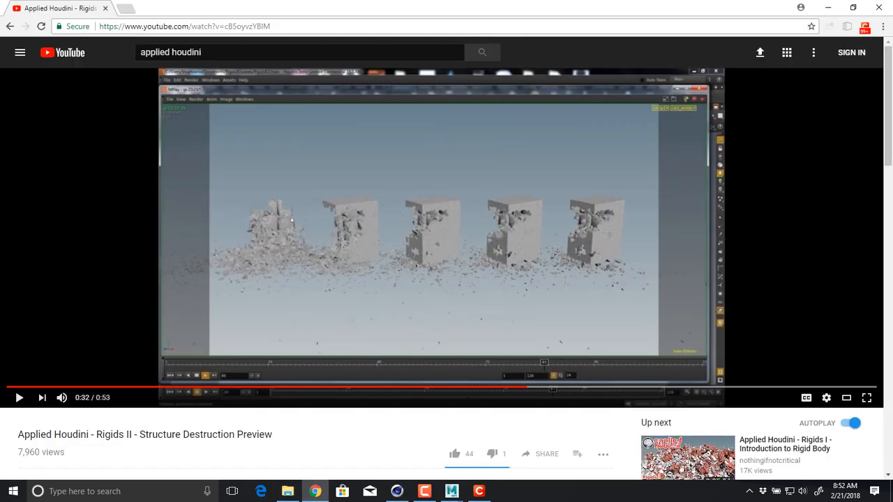
- Search Google for "octane renderer" in a new browser tab
click(126, 8)
text(octan)
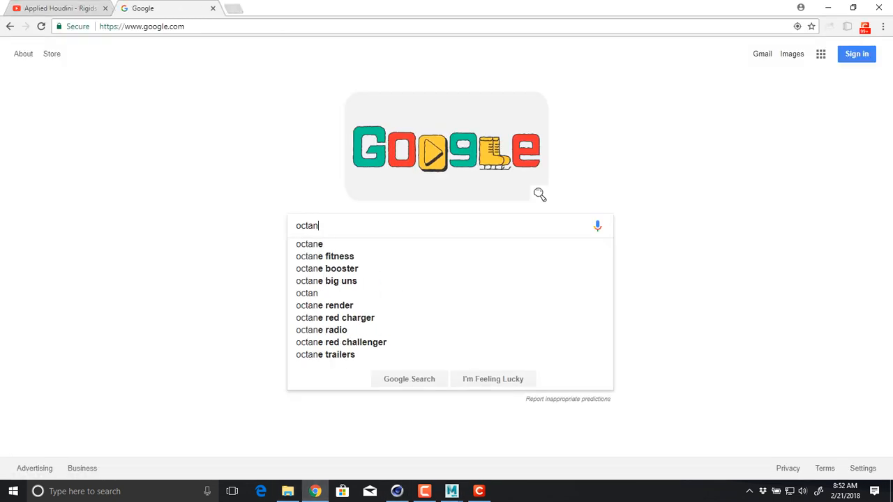
text(e render)
key(Return)
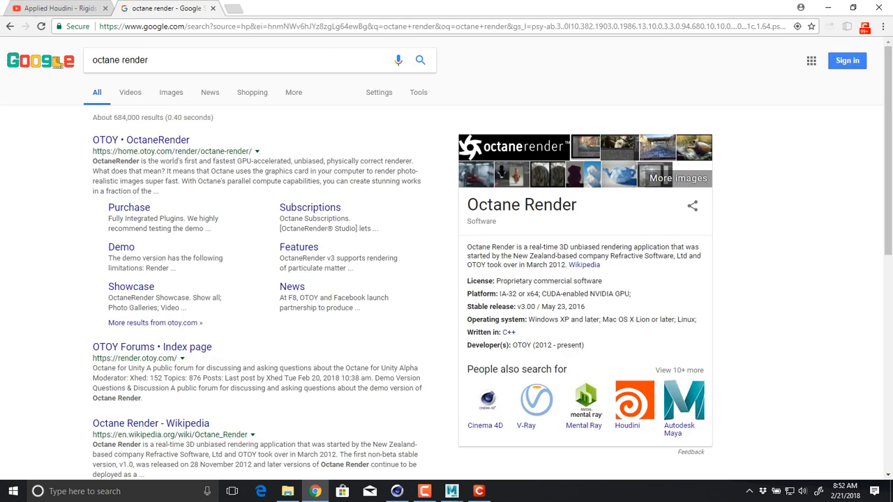
text(er)
key(Return)
right_click(174, 60)
click(156, 60)
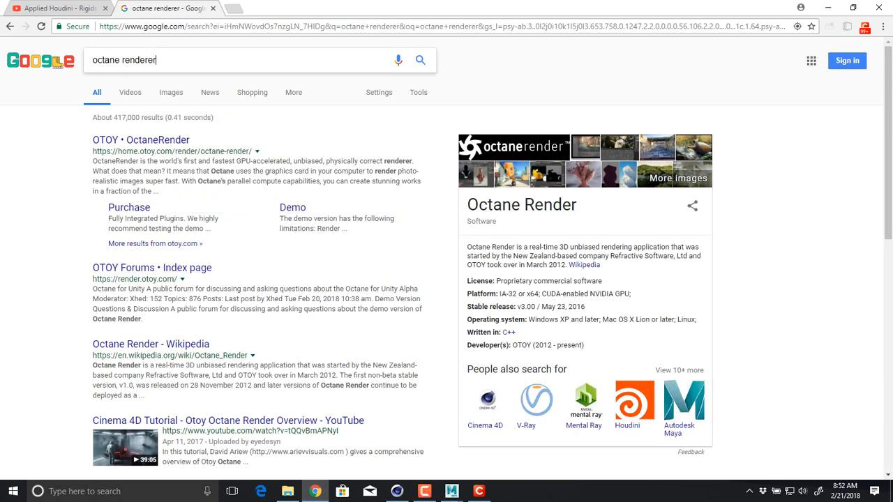
- Show the image results for Octane and enlarge the glass chess pieces render
click(130, 92)
click(171, 92)
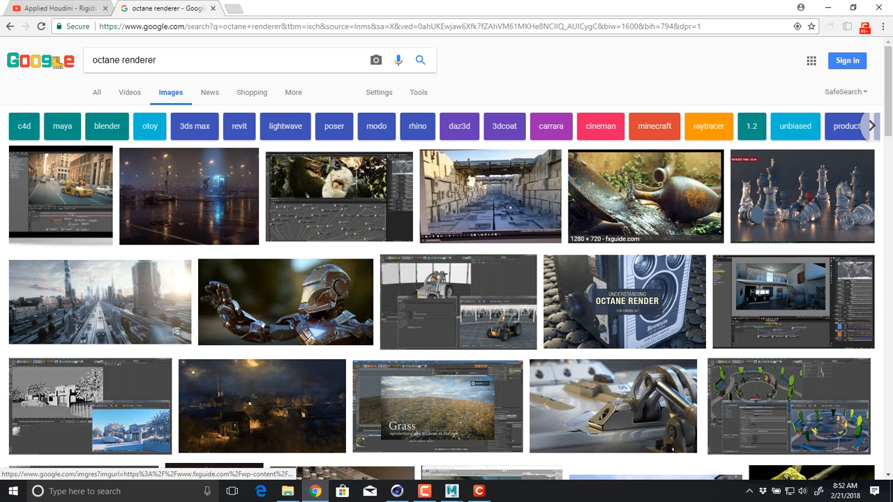
click(802, 195)
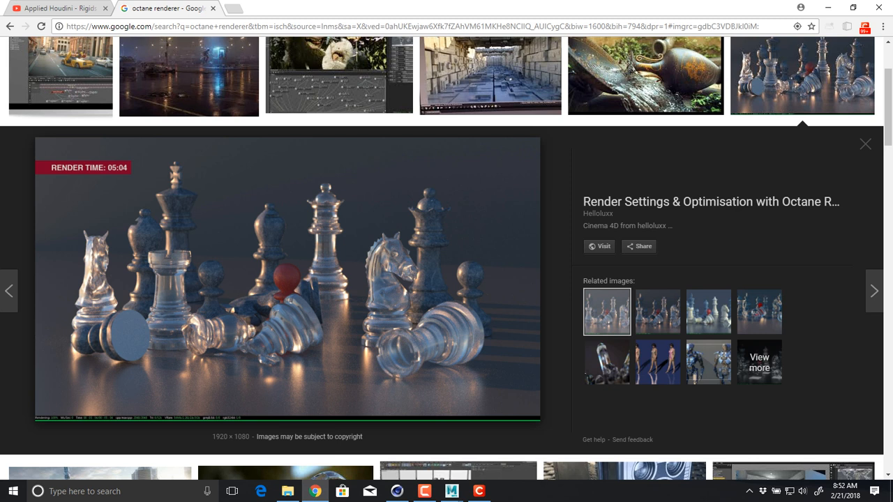
- Enlarge the ornate vase with flowing water render and the Wikipedia Octane interface image in the results
scroll(644, 204, up, 3)
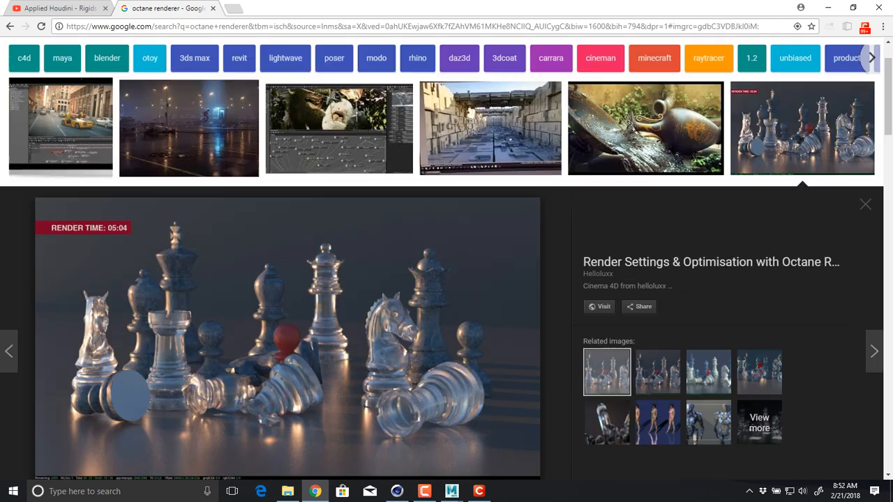
click(645, 202)
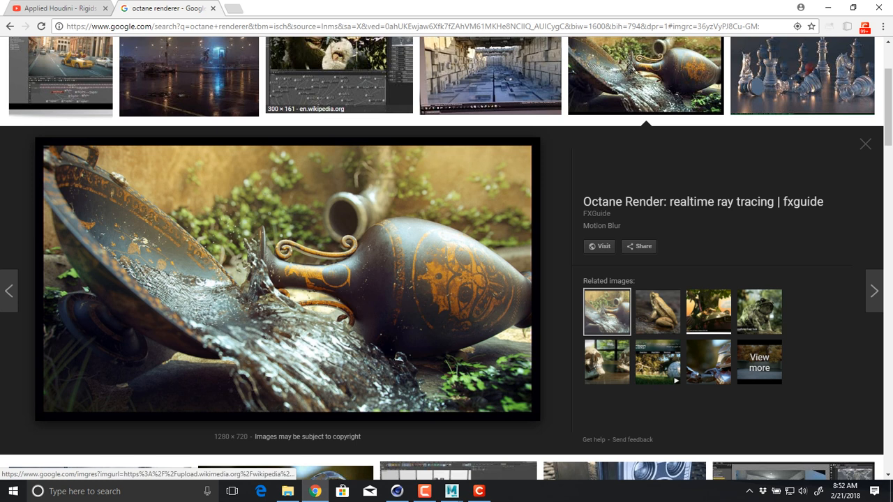
click(339, 75)
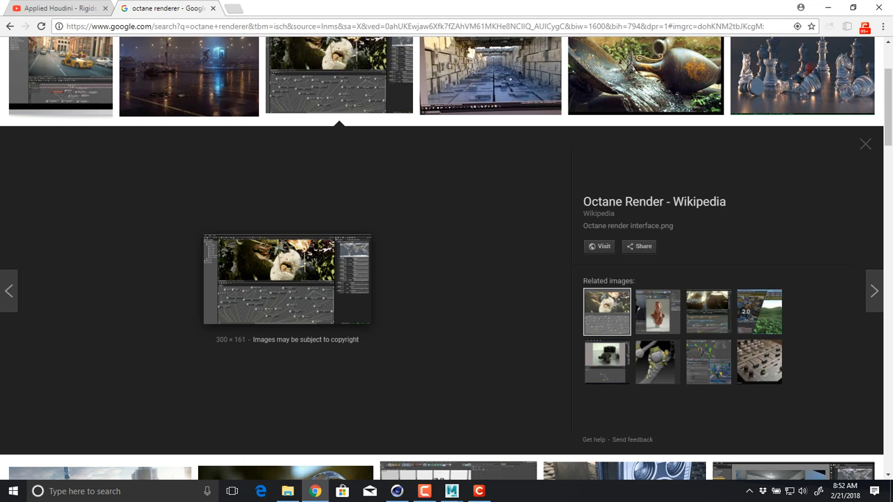
- Enlarge the armored Iron Man render from Carrara Cafe and the DJM800 mixer render further down the image results
scroll(286, 279, down, 6)
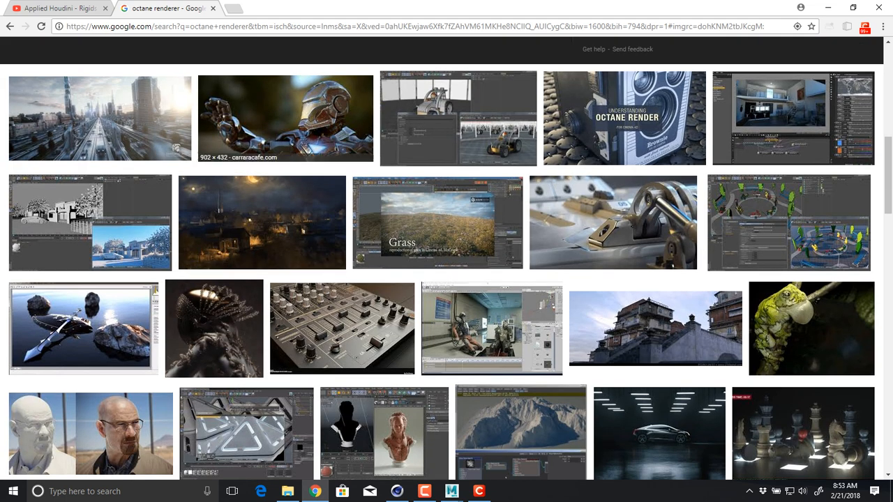
click(286, 115)
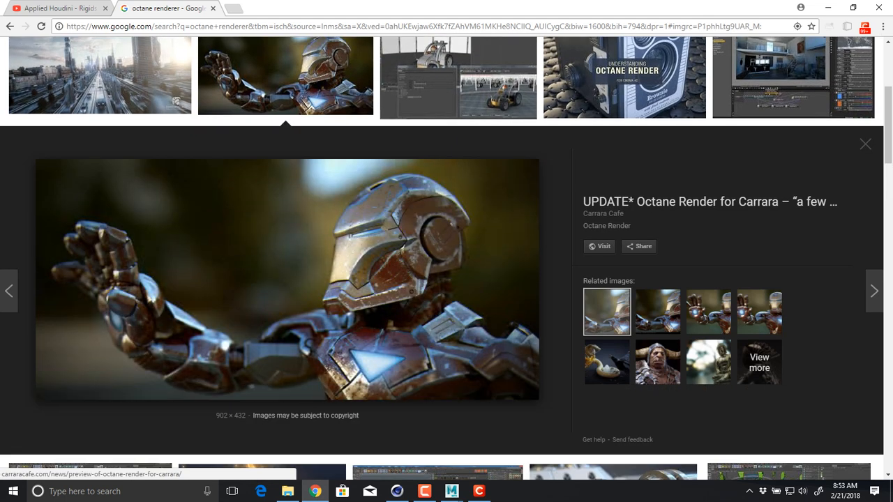
scroll(84, 377, down, 2)
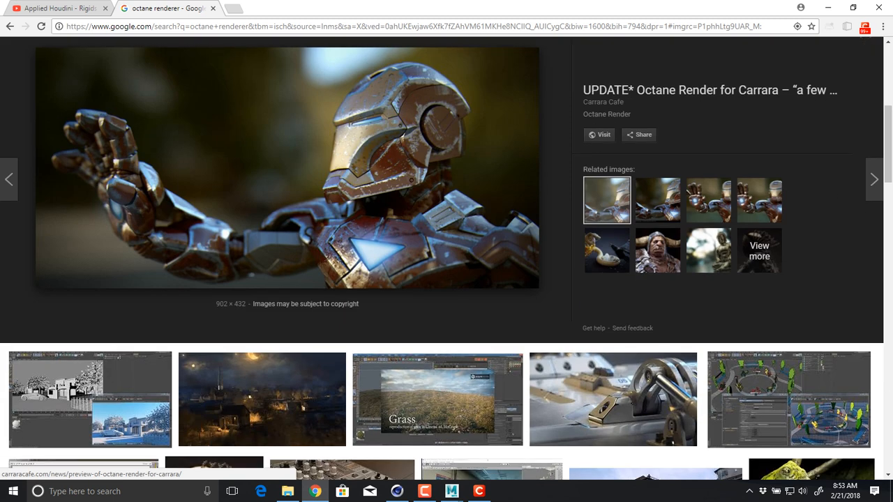
scroll(84, 377, down, 2)
click(342, 392)
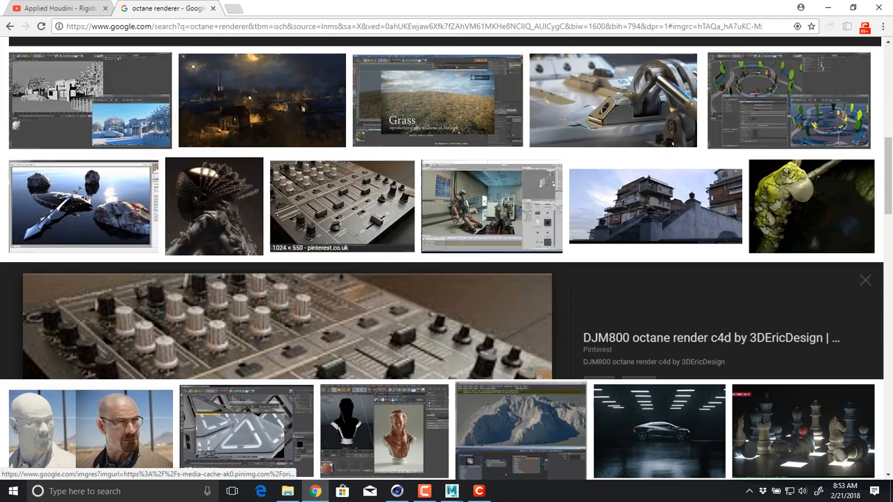
- View the Octane render for Lightwave mountain image and the octanerender camera box image at larger size
scroll(521, 230, down, 3)
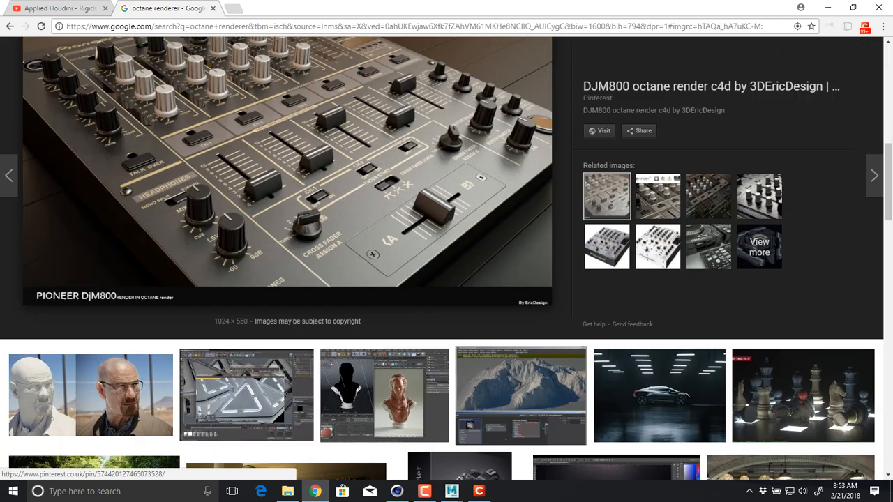
scroll(521, 230, down, 2)
click(521, 230)
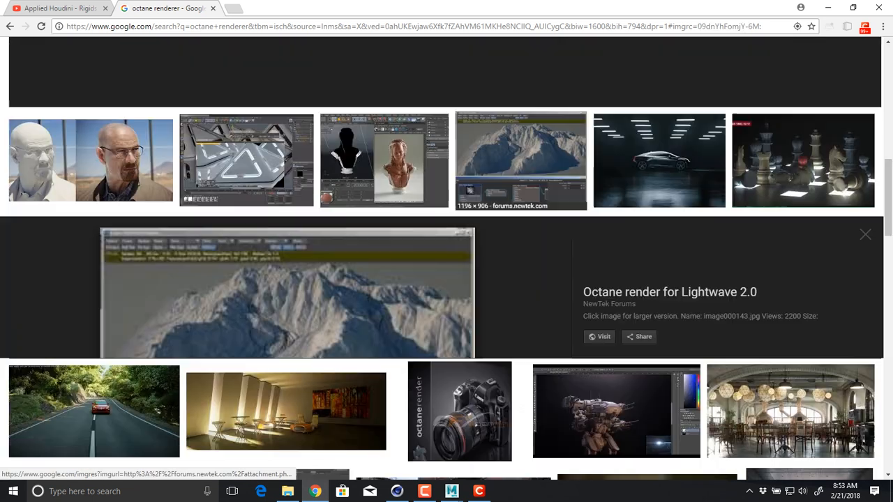
scroll(242, 177, down, 4)
click(460, 288)
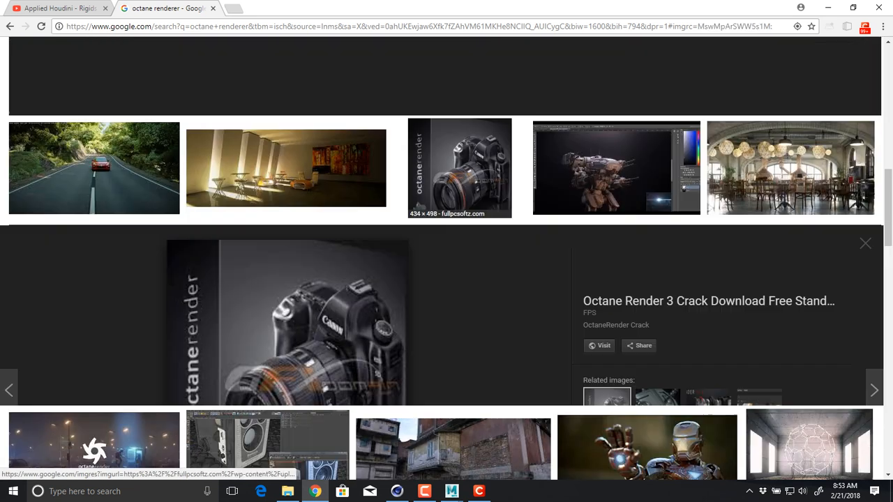
- Enlarge the weathered brick buildings render and the translucent toothbrush render among the next image results
scroll(457, 289, down, 4)
click(457, 289)
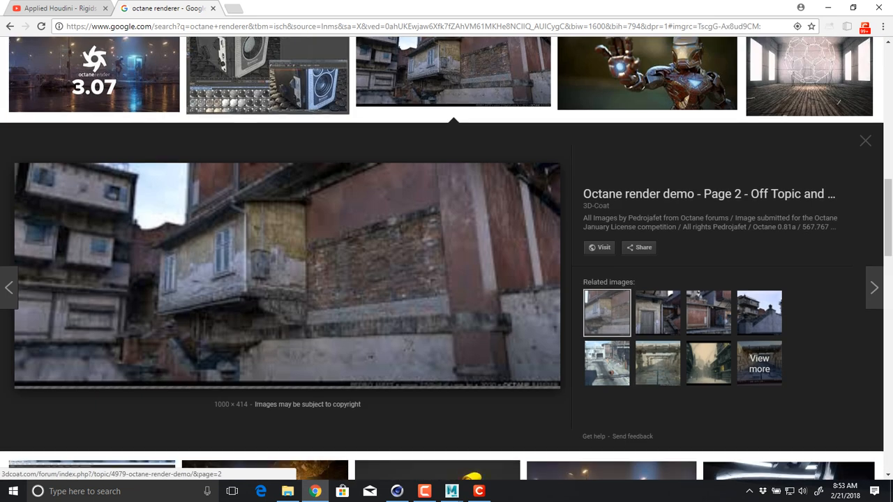
scroll(435, 230, down, 4)
click(435, 230)
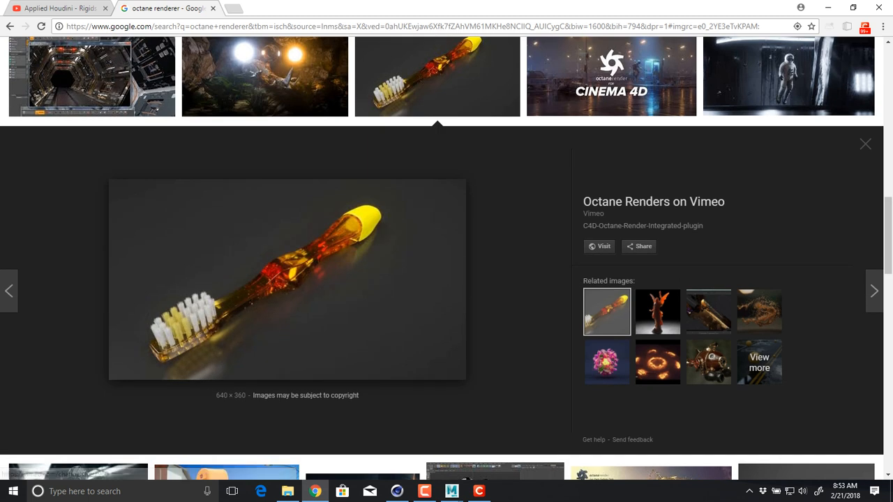
- Examine the enlarged dark cyborg render from Overview Octane Cinema 4D FR and the Nails grow animation still
scroll(434, 229, down, 4)
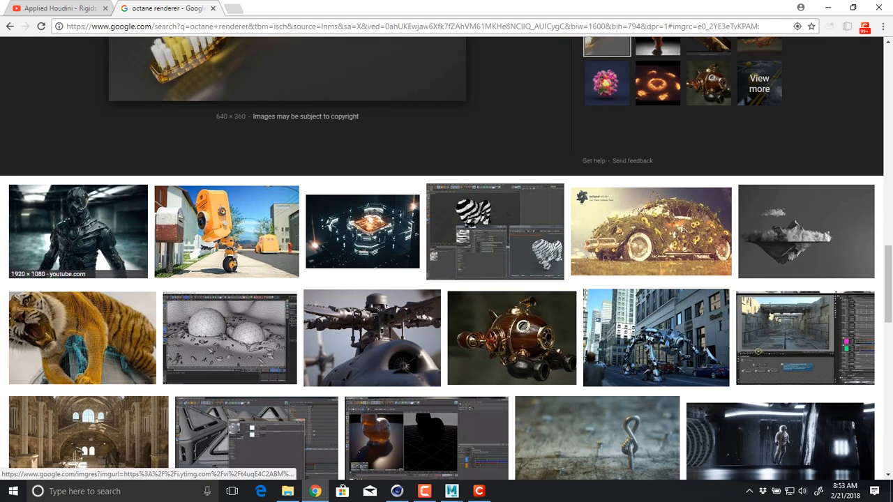
click(77, 237)
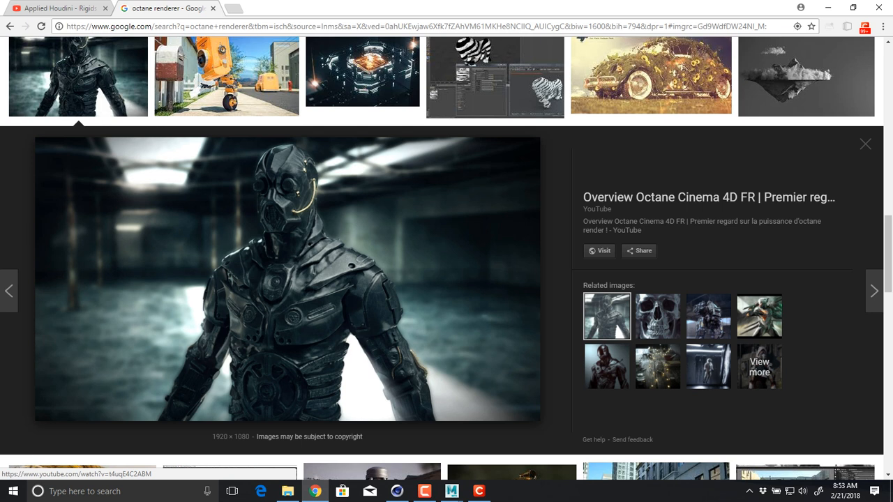
scroll(663, 198, down, 6)
scroll(662, 198, up, 6)
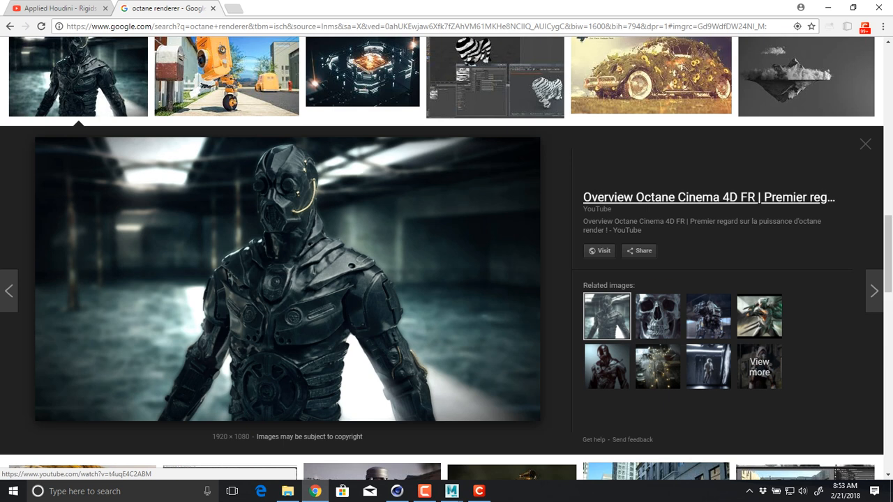
scroll(698, 197, down, 5)
click(596, 279)
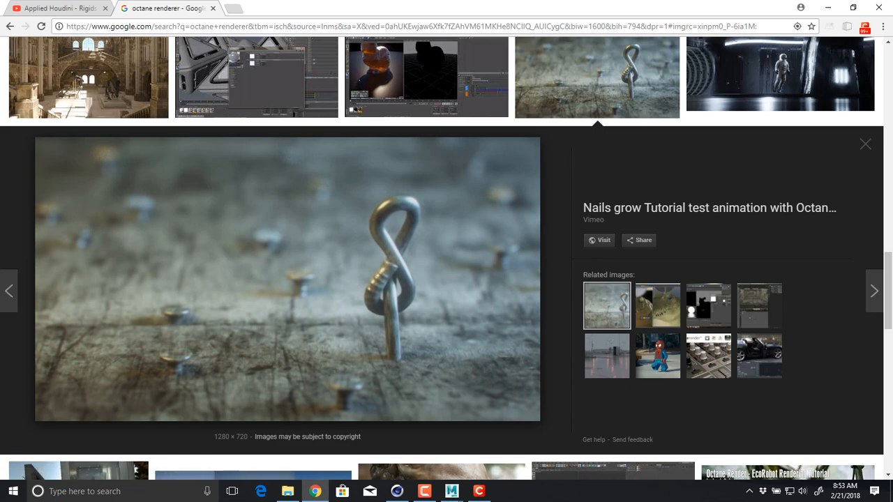
- Open previews of the Cinema 4D figurine materials image and the Octane Renderer Basics Tutorial Part II image
scroll(439, 231, down, 4)
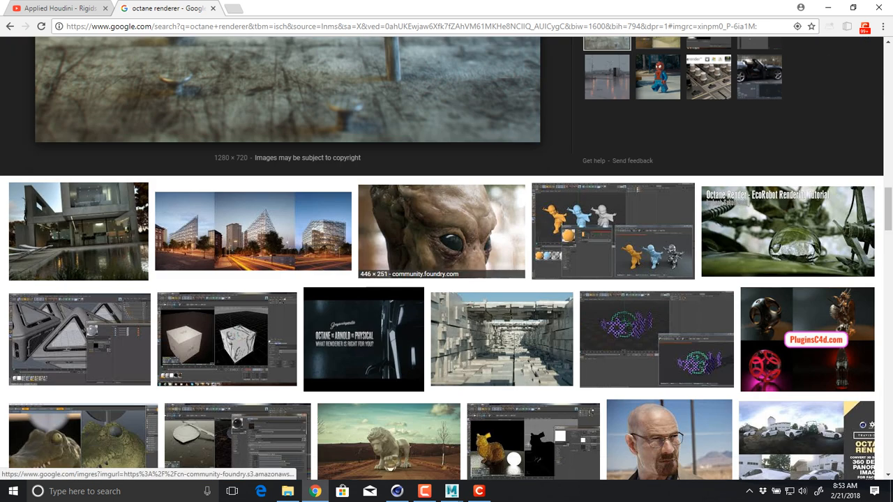
click(440, 227)
click(612, 83)
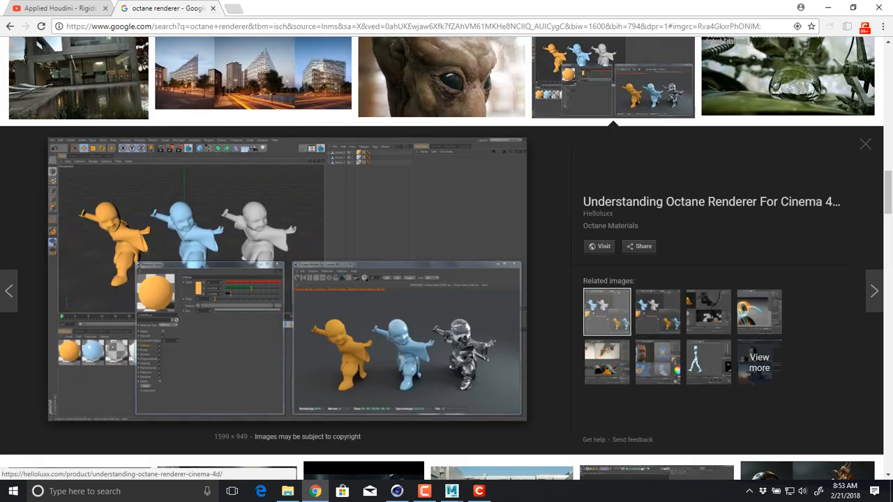
scroll(440, 259, down, 4)
click(227, 232)
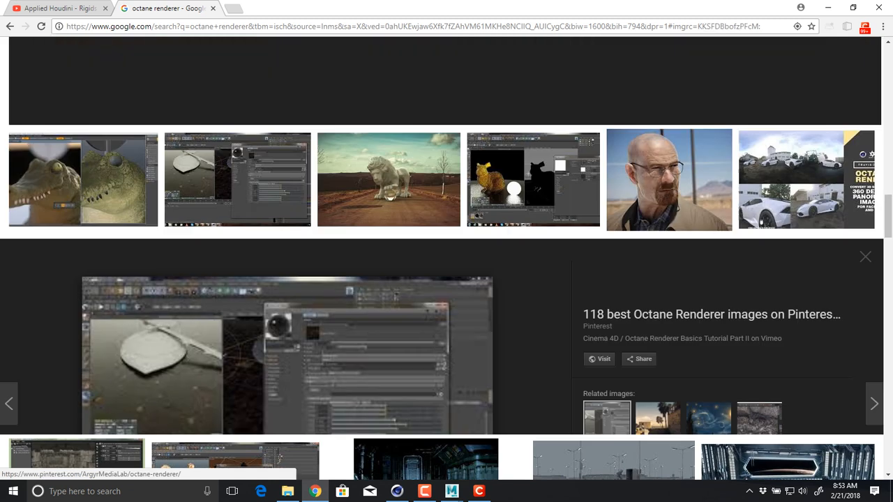
- Browse enlarged character renders, from the modo crocodile and the bald man with glasses to the LEGO Spider-Man composite
click(83, 179)
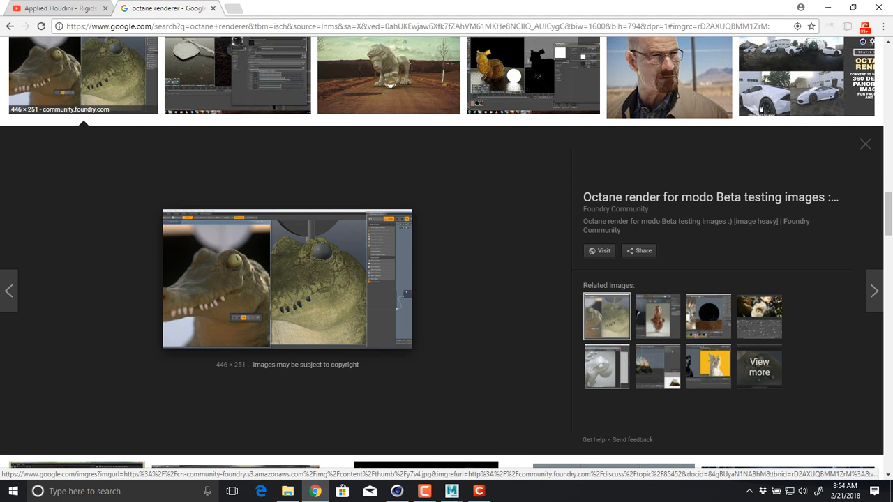
click(389, 76)
click(669, 77)
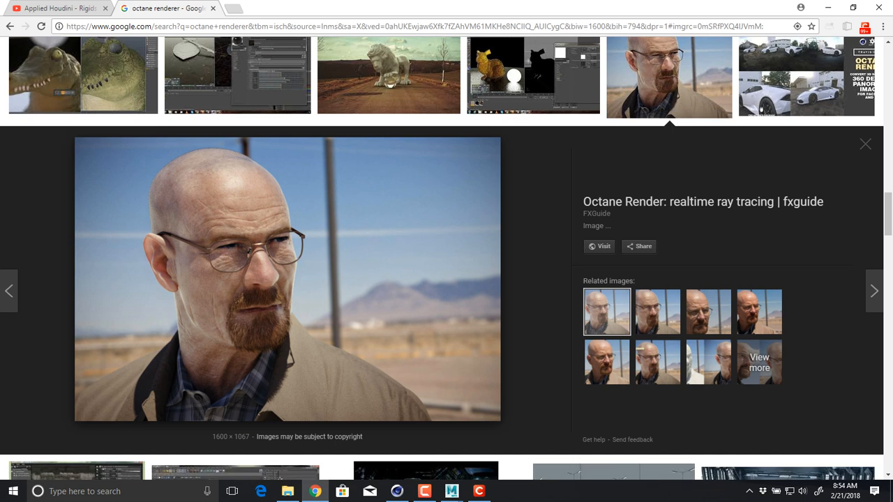
scroll(268, 293, down, 5)
click(268, 293)
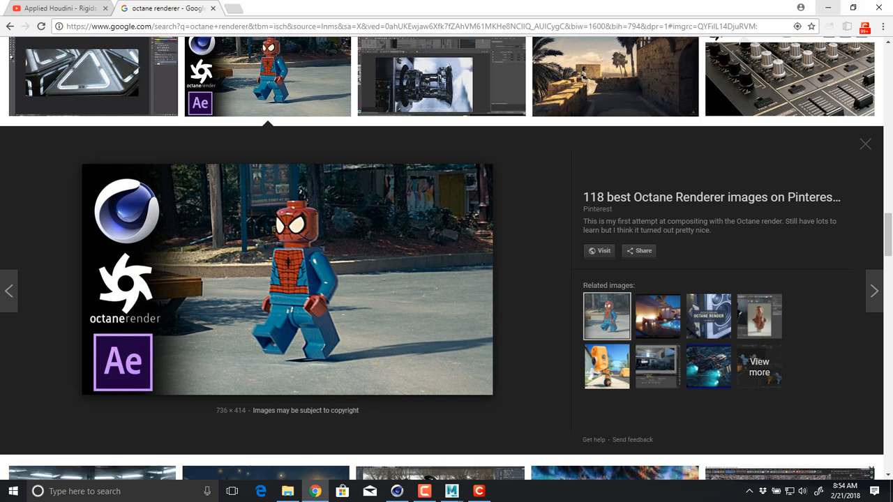
- Switch back to Cinema 4D and move the SARC.0 animation to frame 57
key(alt+Tab)
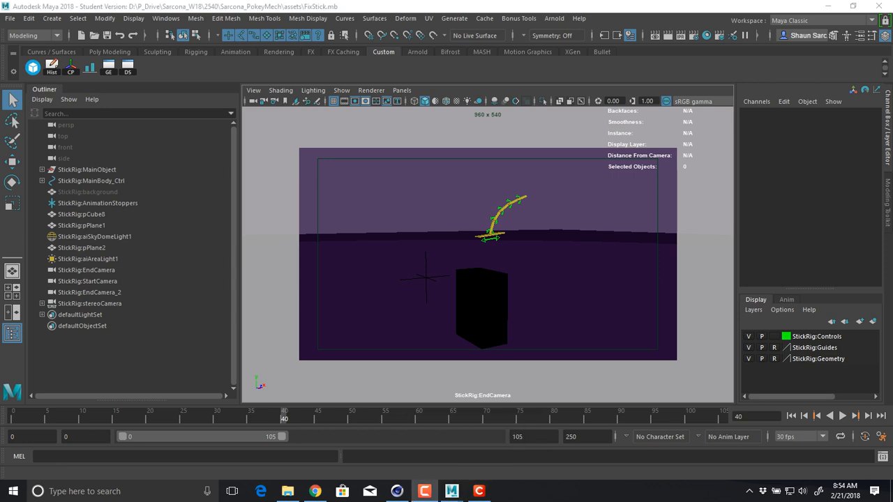
click(397, 491)
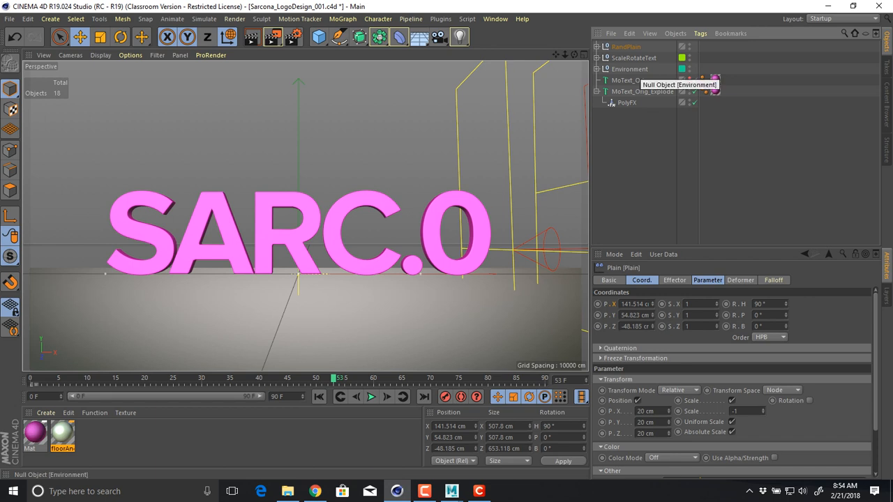
drag(334, 379, 357, 379)
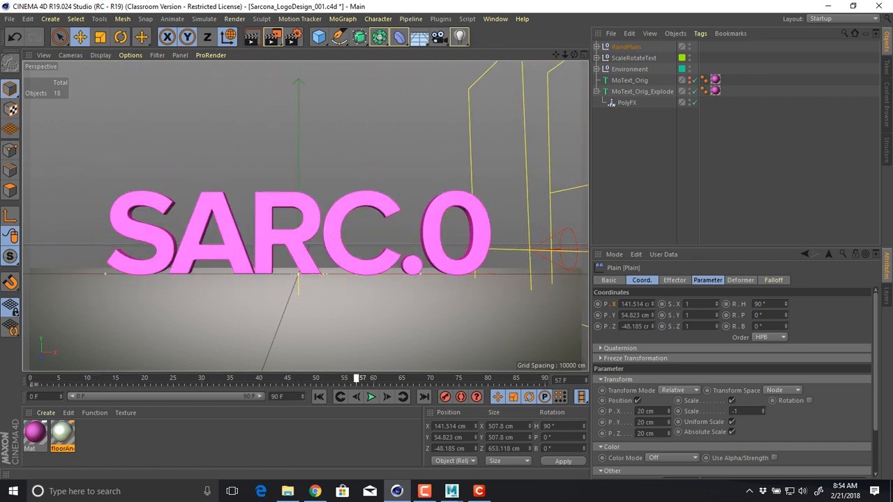